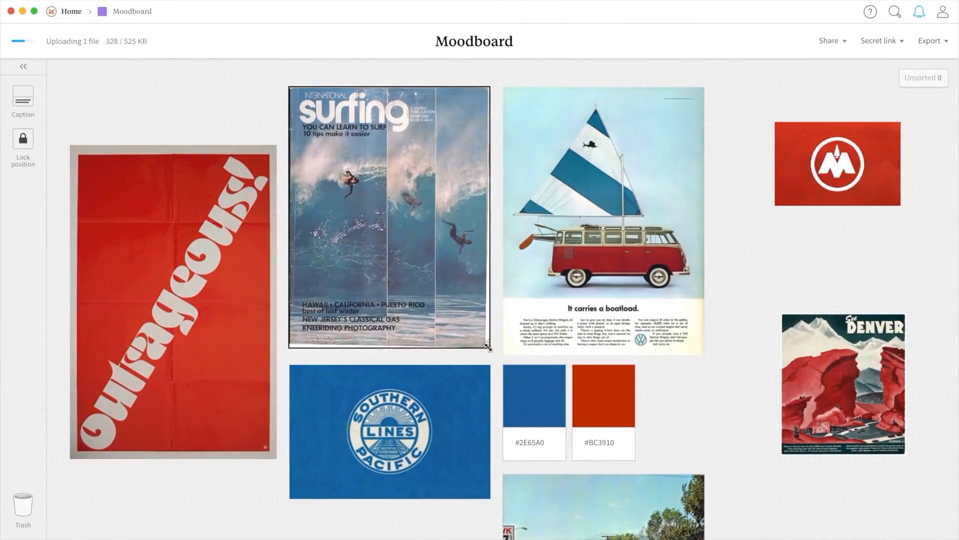
- Resize the surfing magazine cover slightly and reposition it between the red poster and the van advertisement
{"action": "left_click_drag", "start_coordinate": [488, 346], "coordinate": [489, 348]}
{"action": "left_click_drag", "start_coordinate": [447, 283], "coordinate": [447, 289]}
- Add a colour swatch card with the hex code #EDEADE beside the red #BC3910 swatch
{"action": "double_click", "coordinate": [665, 382]}
{"action": "type", "text": "#EDEADE"}
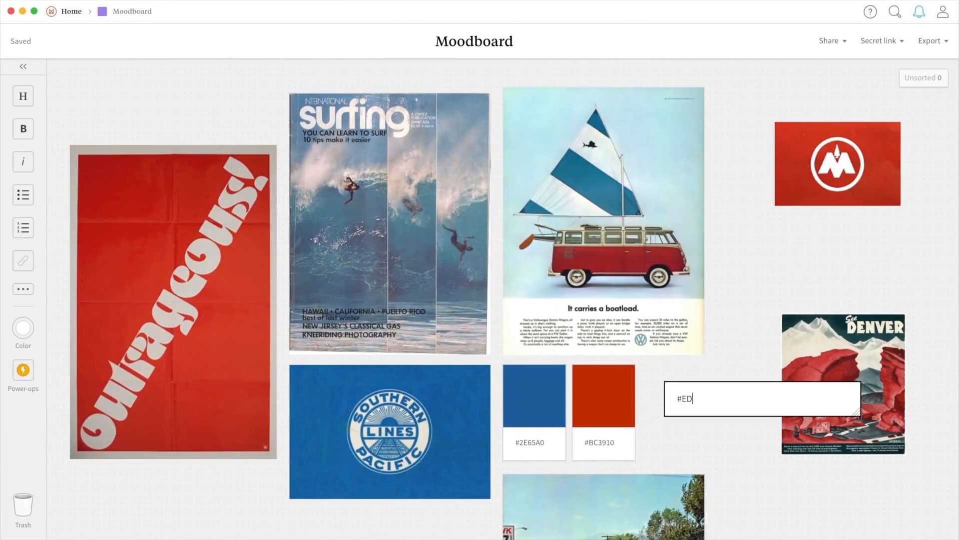
{"action": "left_click", "coordinate": [754, 430]}
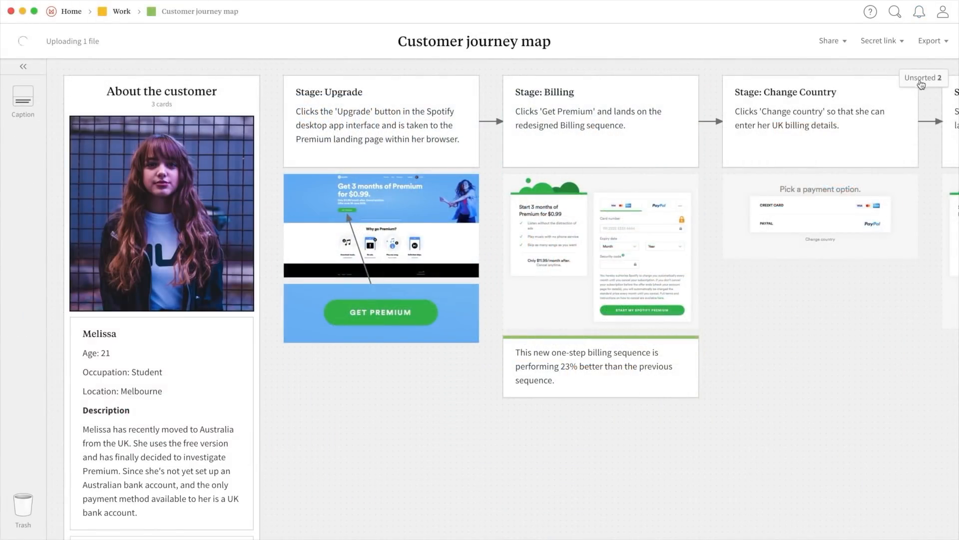
- Move the "Change to United Kingdom" screenshot from the unsorted items onto the board beneath the Stage: Change Country payment image
{"action": "left_click", "coordinate": [921, 84]}
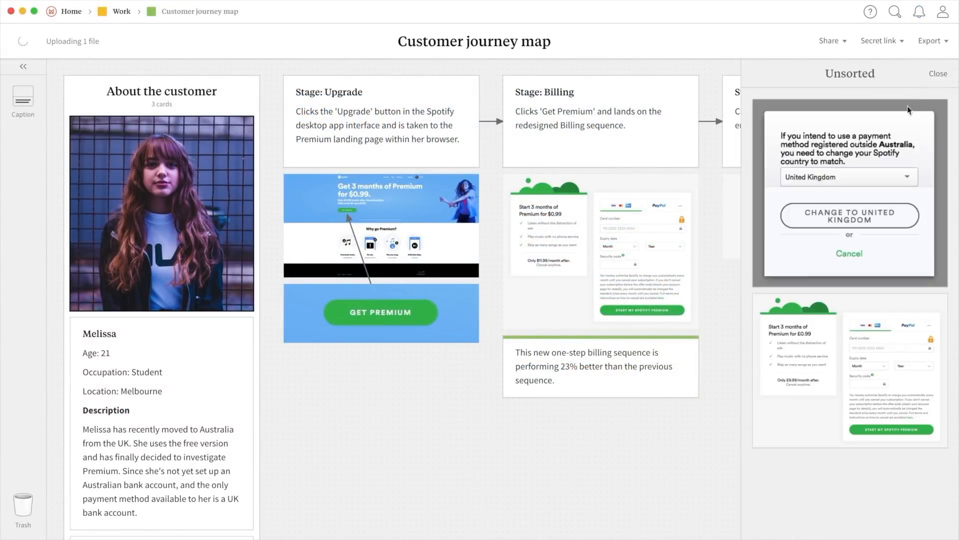
{"action": "left_click_drag", "start_coordinate": [879, 148], "coordinate": [854, 298]}
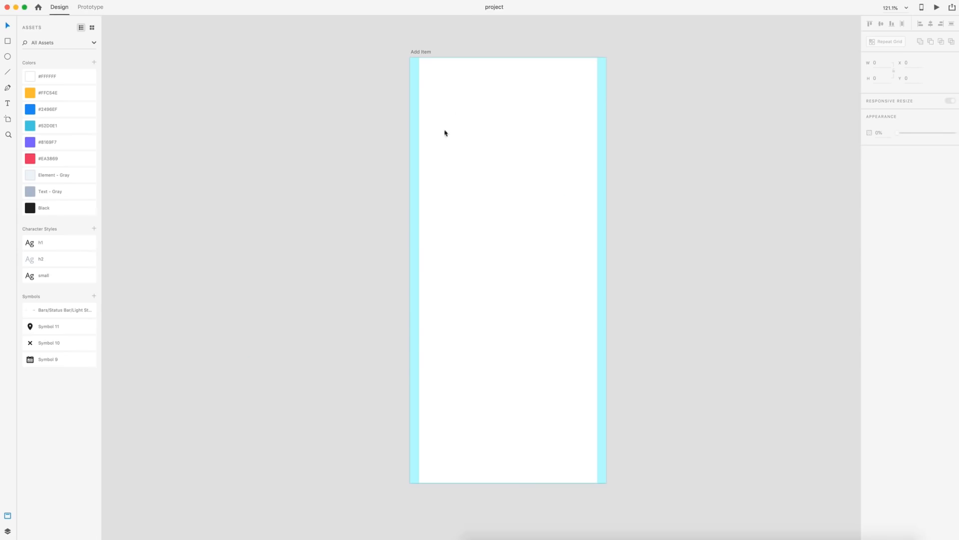
{"action": "left_click", "coordinate": [505, 204]}
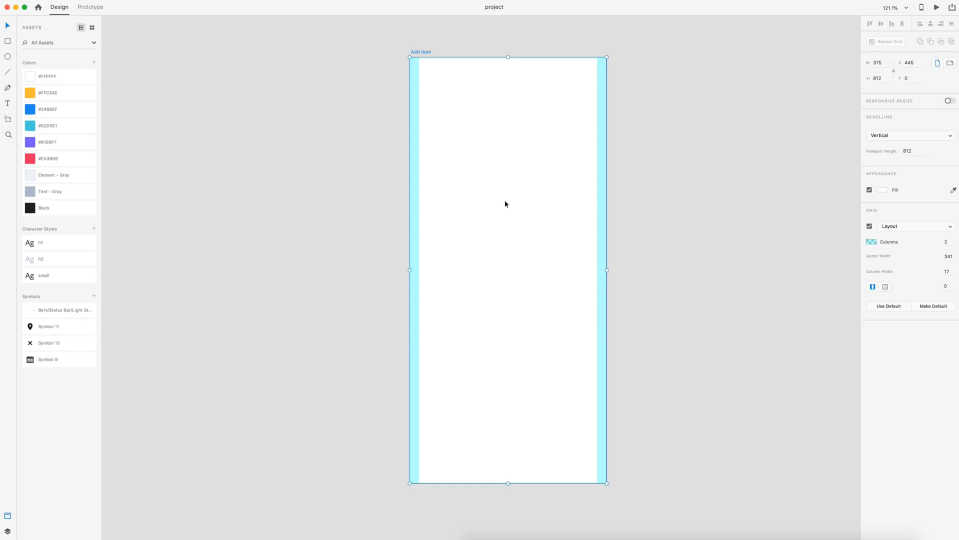
{"action": "key", "text": "Escape"}
{"action": "left_click", "coordinate": [504, 200]}
{"action": "left_click", "coordinate": [683, 228]}
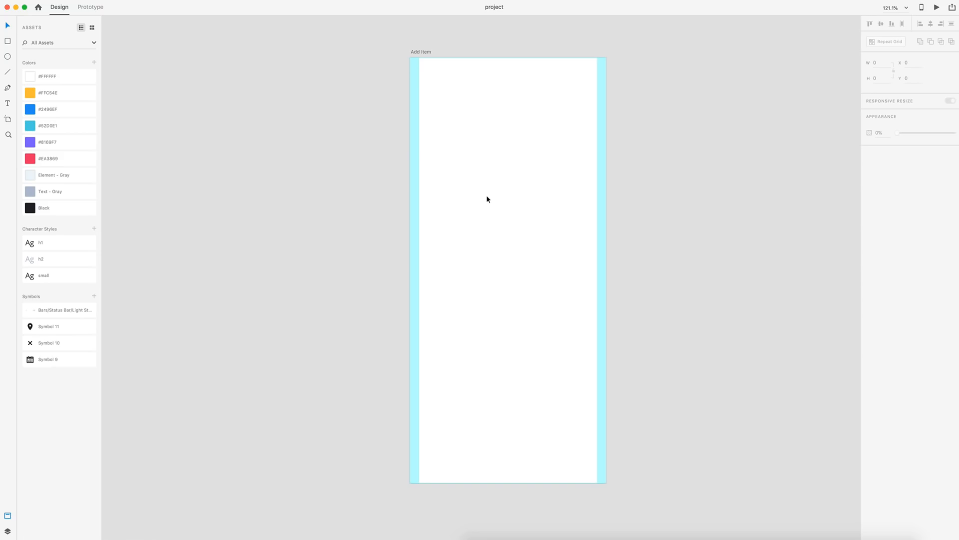
- In Adobe XD, place the status bar symbol on the Add Item artboard and align it to the artboard's top edge
{"action": "left_click_drag", "start_coordinate": [58, 315], "coordinate": [506, 105]}
{"action": "left_click_drag", "start_coordinate": [580, 105], "coordinate": [591, 91]}
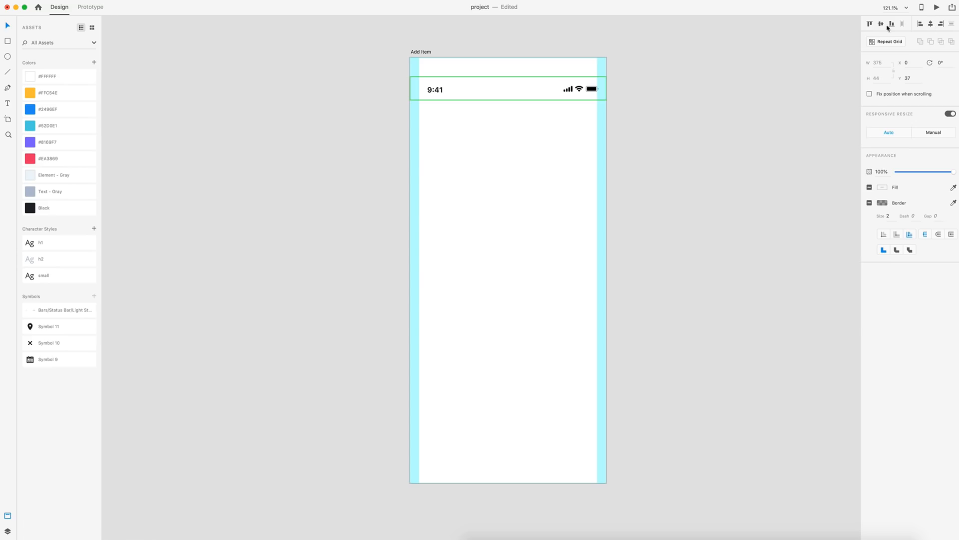
{"action": "left_click", "coordinate": [870, 24]}
{"action": "left_click", "coordinate": [613, 184]}
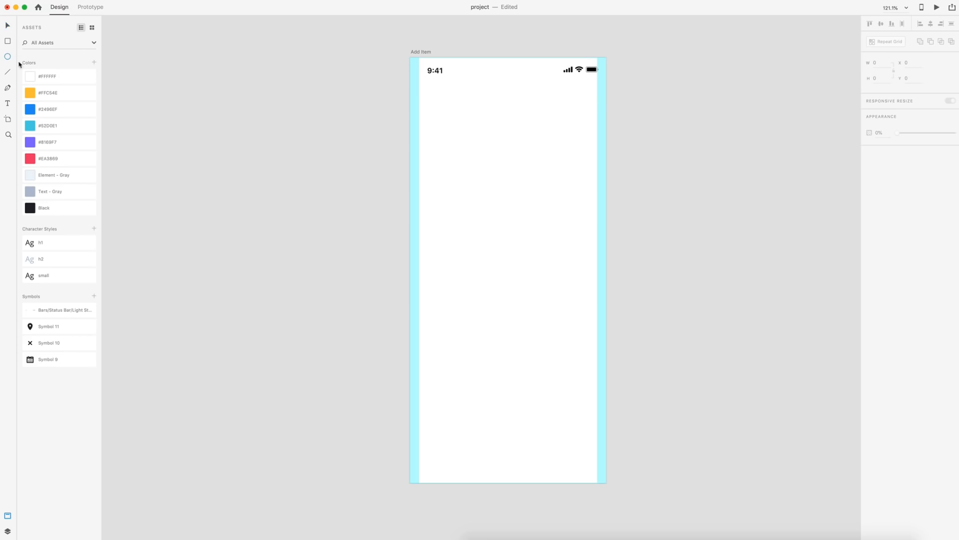
- Draw a circle below the clock in the status bar and set its size to 48 × 48
{"action": "left_click_drag", "start_coordinate": [432, 94], "coordinate": [454, 118]}
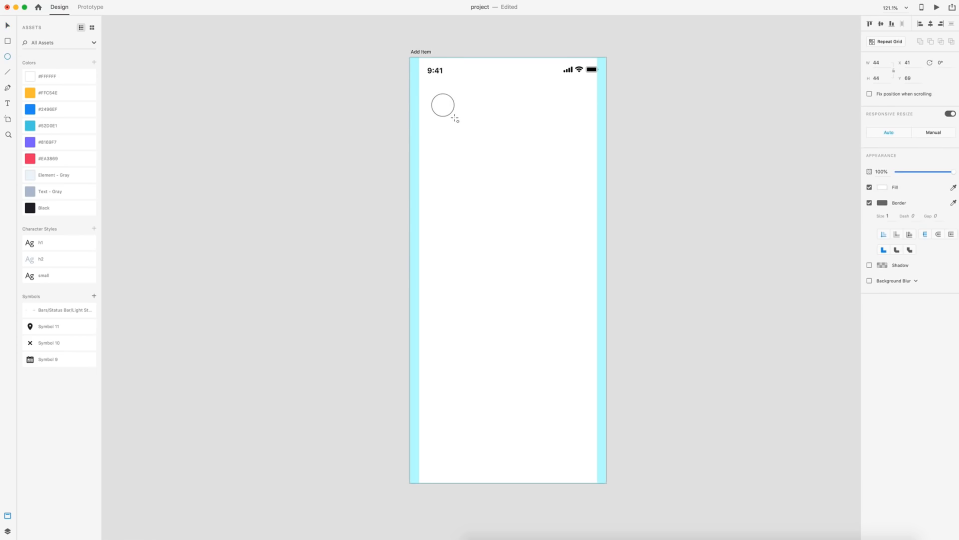
{"action": "left_click", "coordinate": [652, 108]}
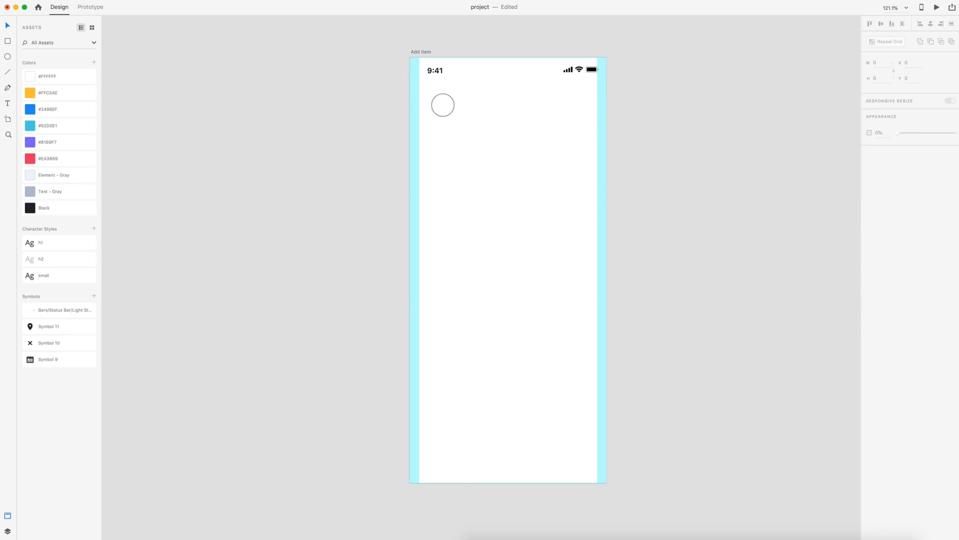
{"action": "left_click", "coordinate": [443, 105]}
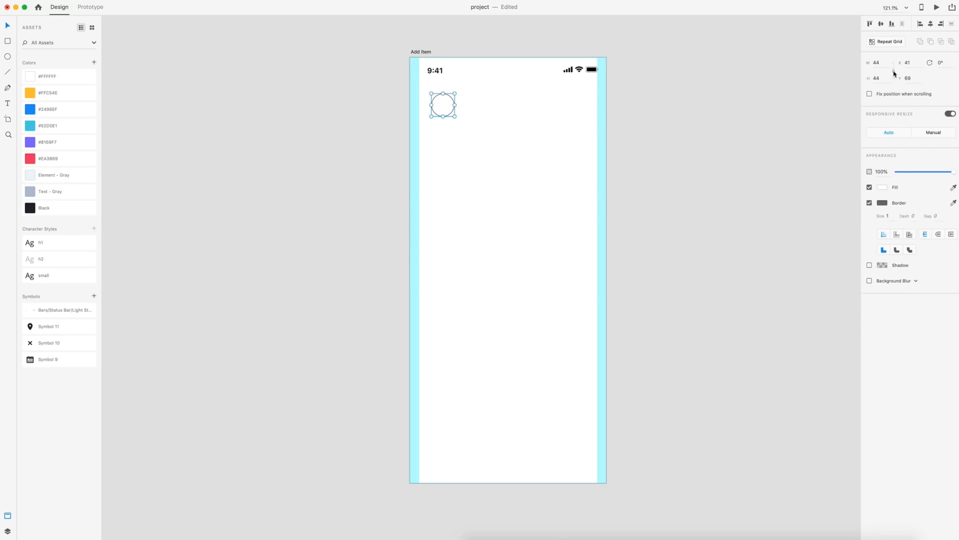
{"action": "left_click", "coordinate": [868, 62]}
{"action": "type", "text": "48"}
{"action": "key", "text": "Return"}
- Move the circle against the left margin column, just below the status bar, at X 17, Y 54
{"action": "left_click_drag", "start_coordinate": [451, 109], "coordinate": [438, 109]}
{"action": "key", "text": "alt"}
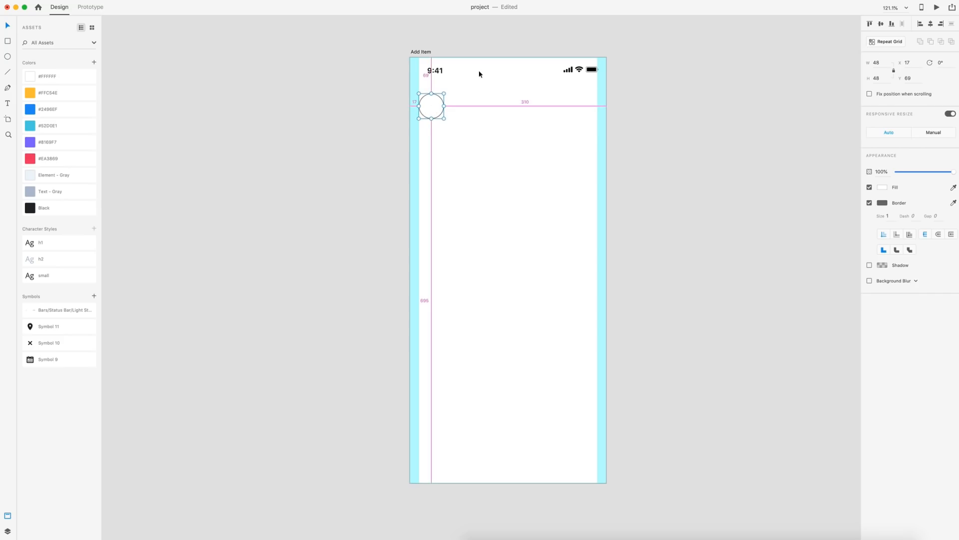
{"action": "key", "text": "Up"}
{"action": "key", "text": "Up"}
{"action": "key", "text": "Up"}
{"action": "key", "text": "Up"}
{"action": "key", "text": "Up"}
{"action": "key", "text": "Up"}
{"action": "key", "text": "Up"}
{"action": "key", "text": "Up"}
{"action": "key", "text": "Up"}
{"action": "key", "text": "Up"}
{"action": "key", "text": "Up"}
{"action": "key", "text": "Up"}
{"action": "key", "text": "Up"}
{"action": "key", "text": "Up"}
{"action": "key", "text": "Up"}
{"action": "key", "text": "Up"}
{"action": "key", "text": "Up"}
{"action": "key", "text": "Up"}
{"action": "key", "text": "Up"}
{"action": "key", "text": "Down"}
{"action": "key", "text": "Down"}
{"action": "key", "text": "Down"}
{"action": "key", "text": "Down"}
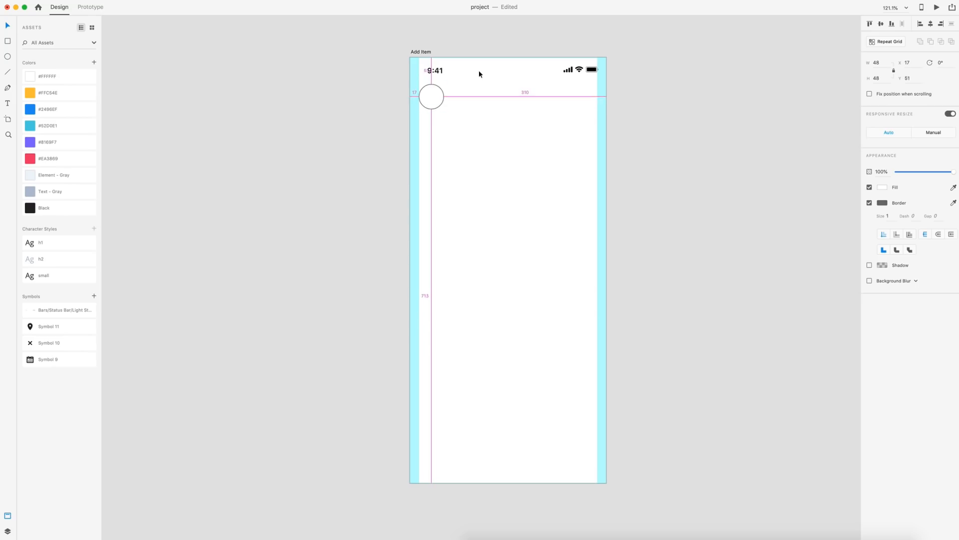
{"action": "left_click", "coordinate": [546, 86]}
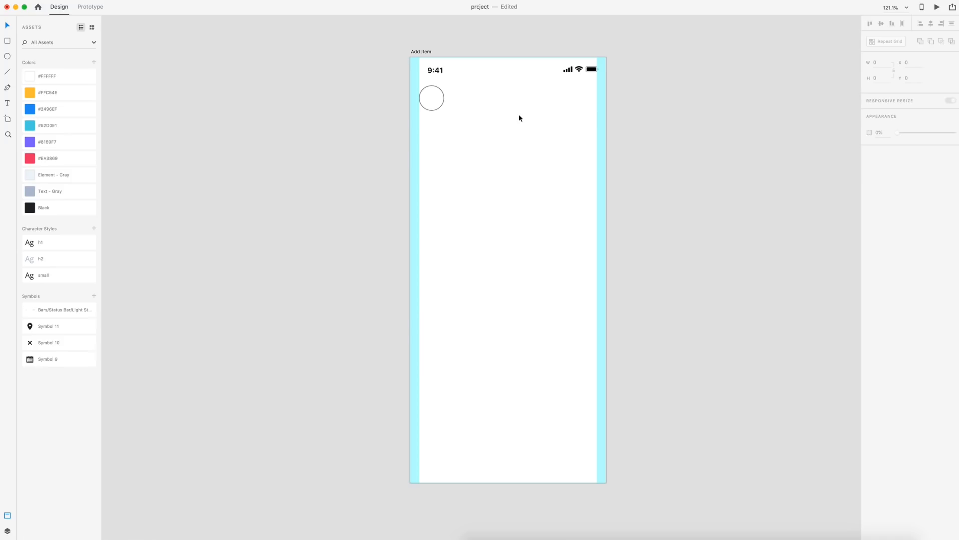
- Give the circle a white #FFFFFF border with size 3
{"action": "left_click", "coordinate": [442, 100]}
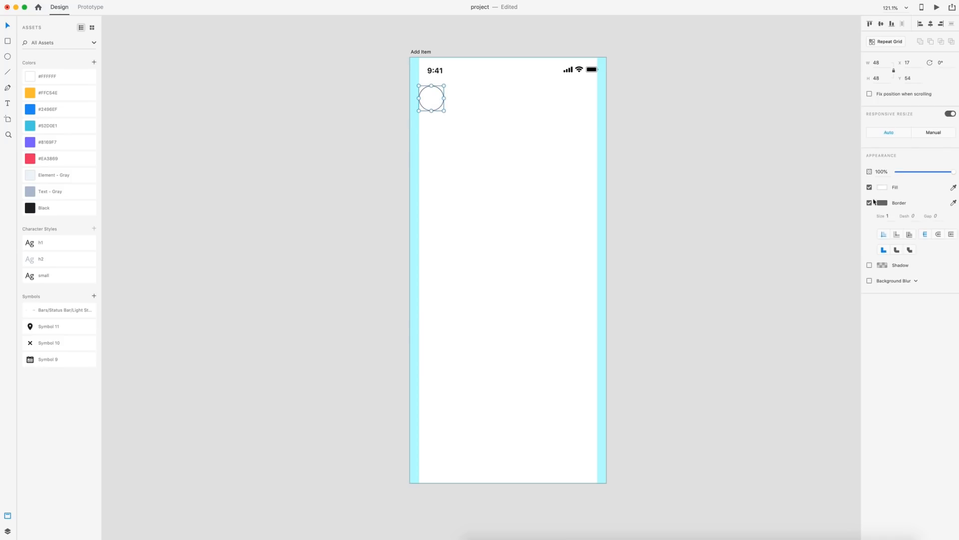
{"action": "left_click", "coordinate": [887, 205]}
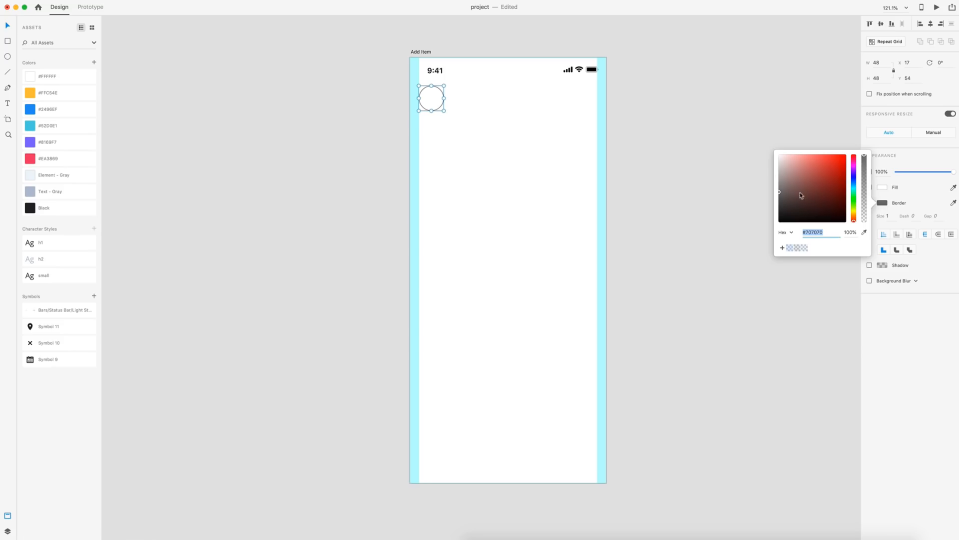
{"action": "left_click_drag", "start_coordinate": [803, 199], "coordinate": [771, 148]}
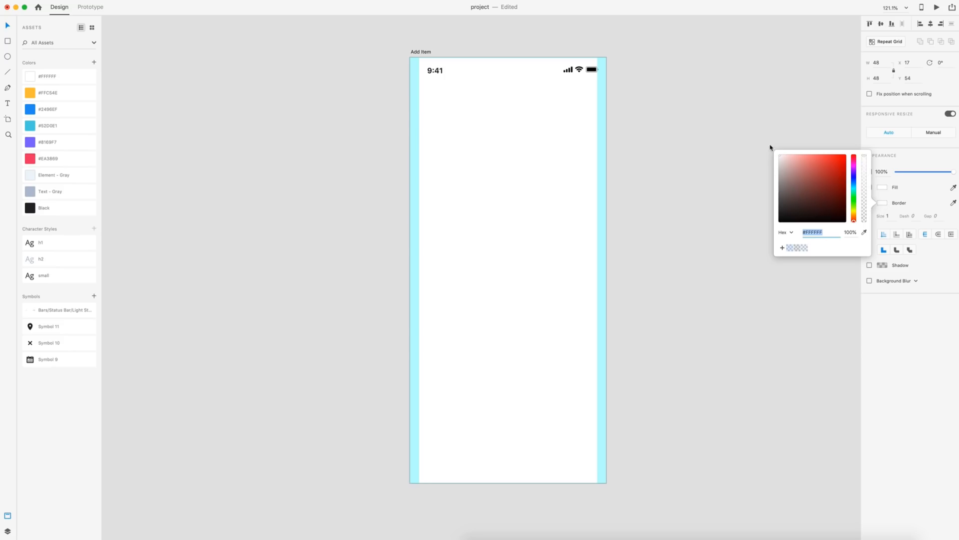
{"action": "left_click", "coordinate": [893, 217]}
{"action": "key", "text": "Return"}
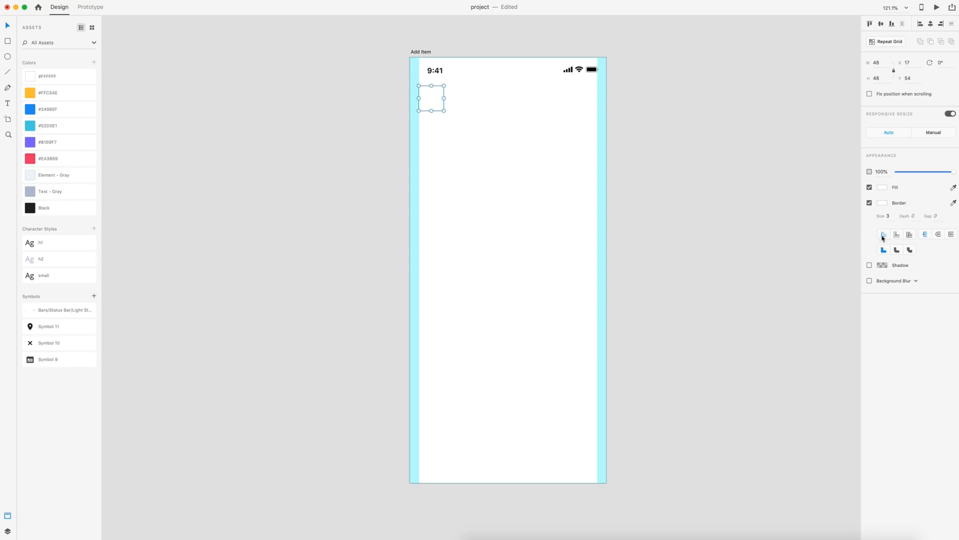
- Add a shadow to the circle and set its colour to the light blue #9BC5FF at 16% opacity
{"action": "left_click", "coordinate": [869, 265]}
{"action": "left_click", "coordinate": [882, 266]}
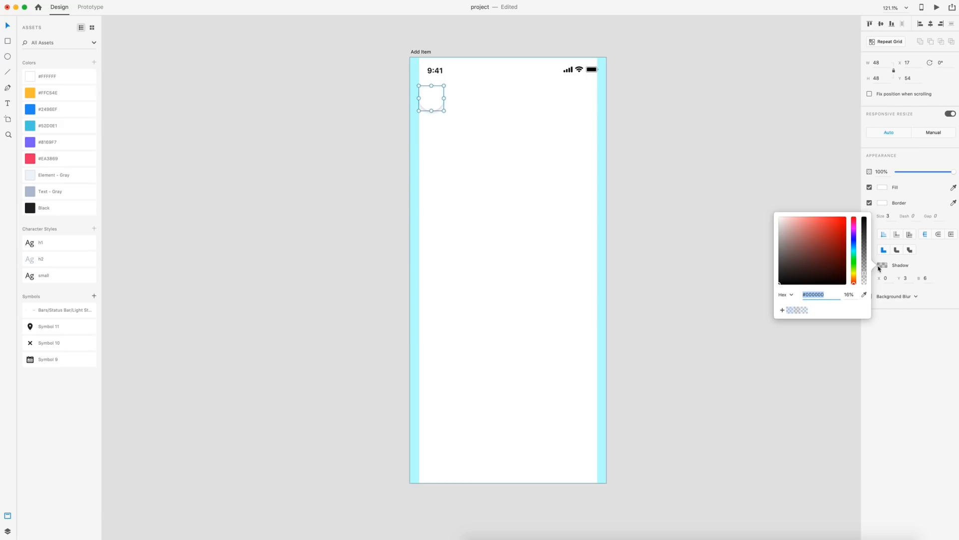
{"action": "left_click", "coordinate": [805, 312]}
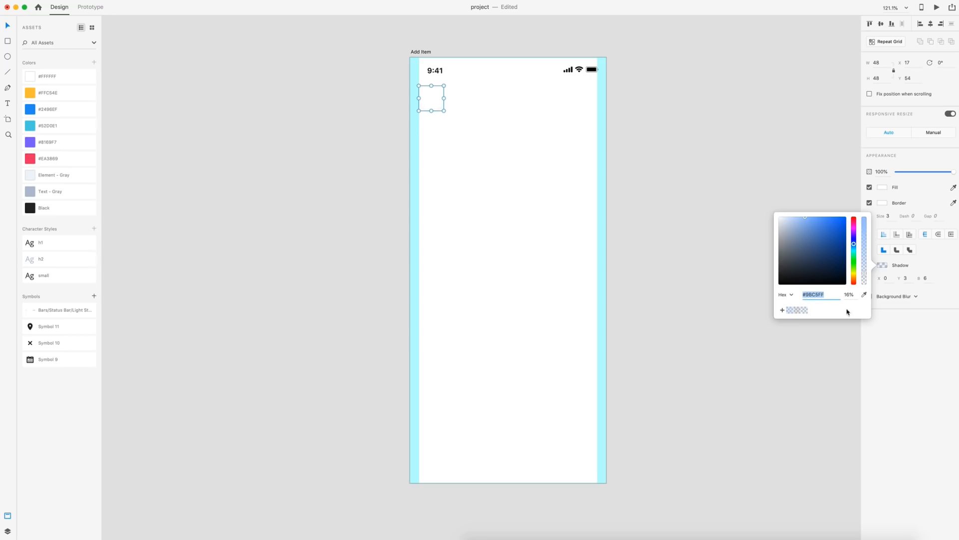
{"action": "left_click", "coordinate": [711, 121]}
- Fill the circle with the man's portrait photo and fine-tune the photo's position inside it
{"action": "left_click_drag", "start_coordinate": [697, 153], "coordinate": [431, 97]}
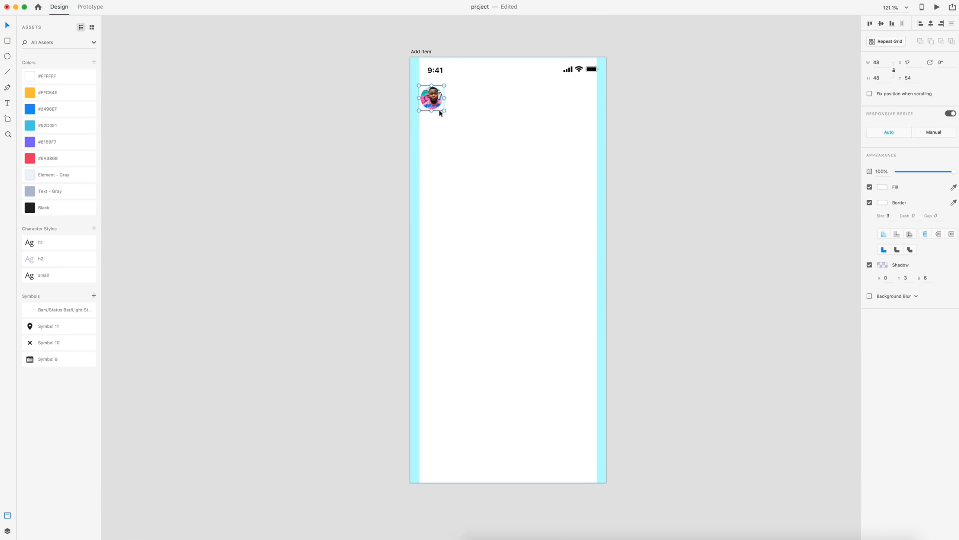
{"action": "double_click", "coordinate": [432, 95]}
{"action": "scroll", "coordinate": [431, 95], "scroll_direction": "up", "scroll_amount": 10}
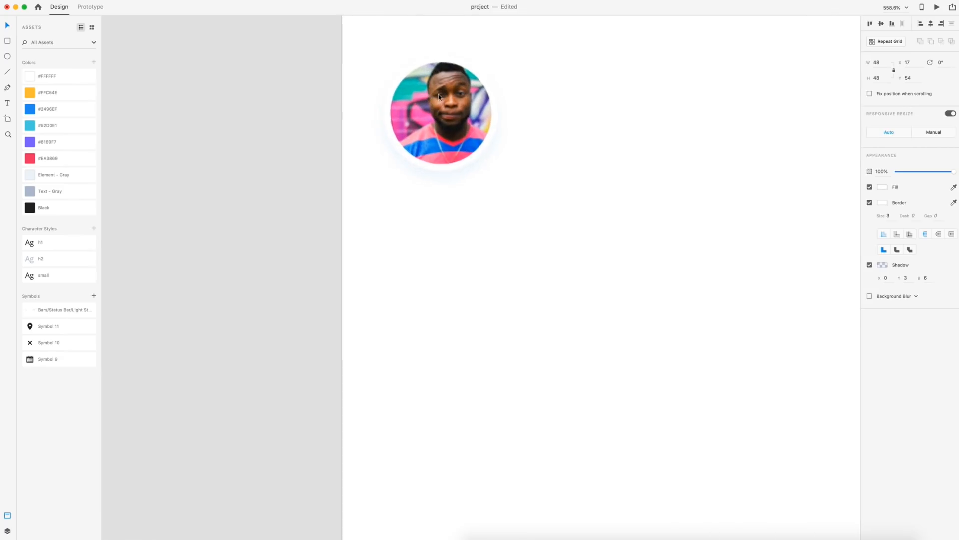
{"action": "left_click_drag", "start_coordinate": [448, 104], "coordinate": [447, 104]}
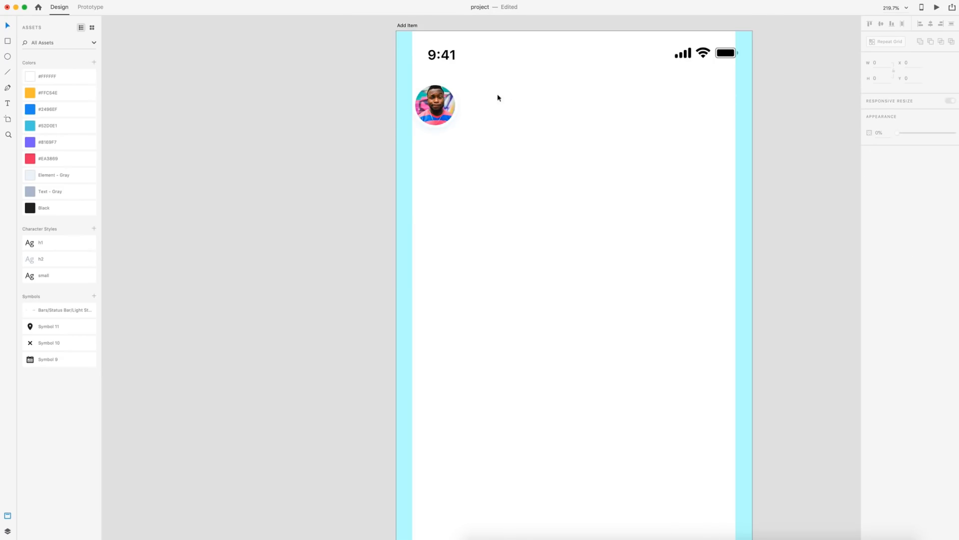
- Add a "$5,000" text in Open Sans Regular, size 24, near the portrait circle
{"action": "key", "text": "t"}
{"action": "left_click", "coordinate": [475, 96]}
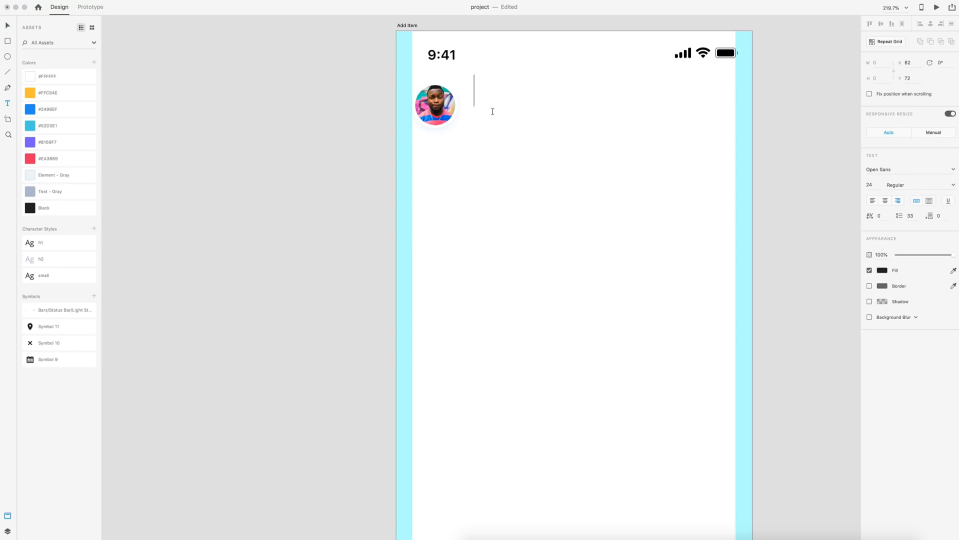
{"action": "type", "text": "$5.00"}
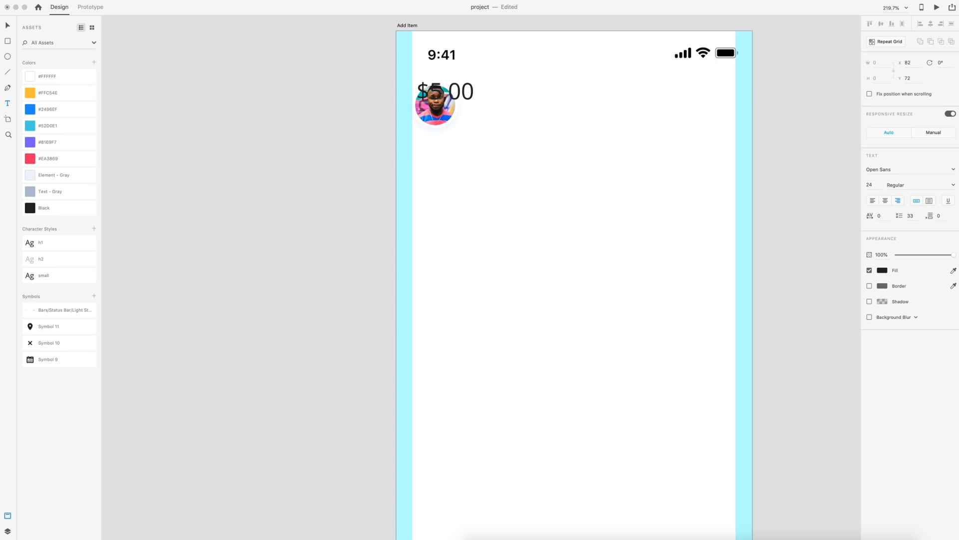
{"action": "type", "text": "0"}
{"action": "left_click", "coordinate": [8, 25]}
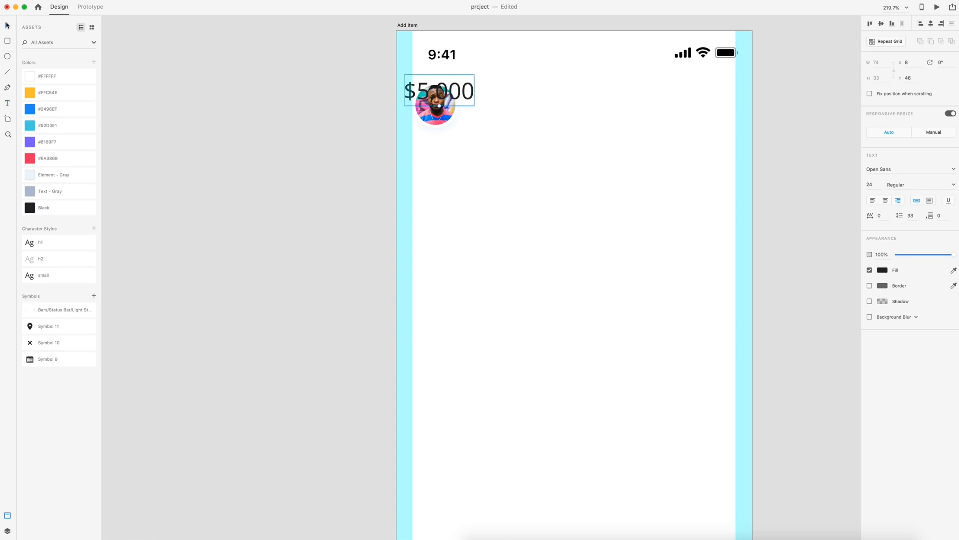
- Left-align the "$5,000" text and place it to the right of the portrait at X 75, Y 54
{"action": "left_click_drag", "start_coordinate": [449, 88], "coordinate": [543, 99]}
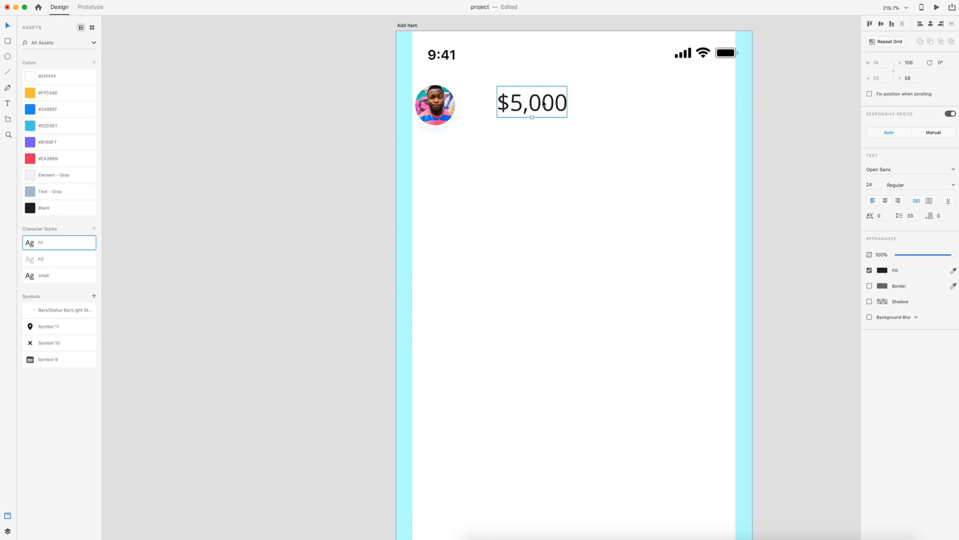
{"action": "left_click_drag", "start_coordinate": [544, 103], "coordinate": [496, 99]}
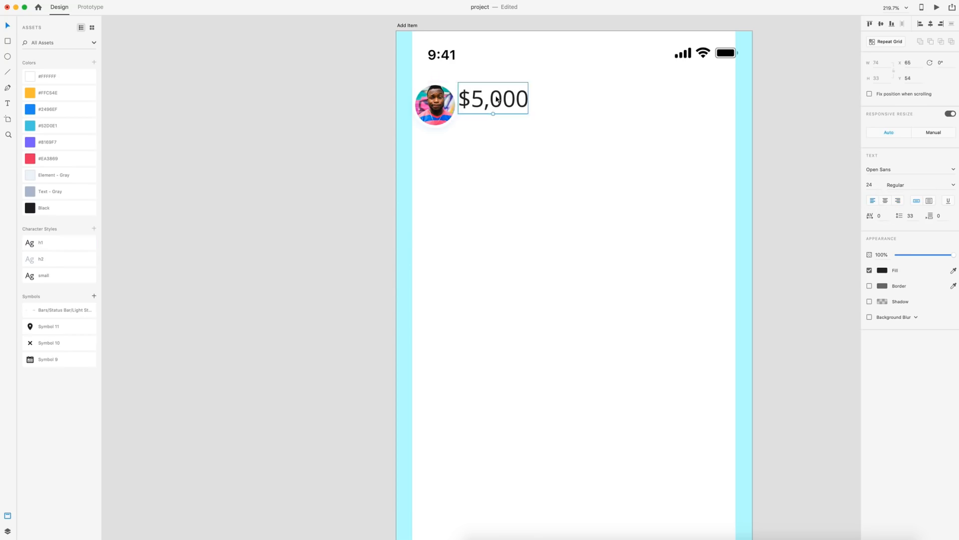
{"action": "key", "text": "shift+Right"}
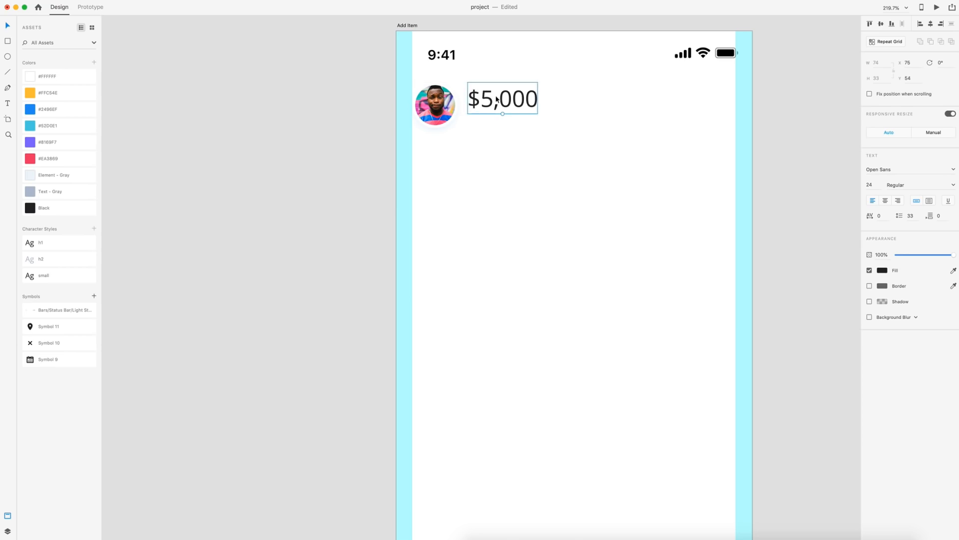
{"action": "left_click", "coordinate": [572, 163]}
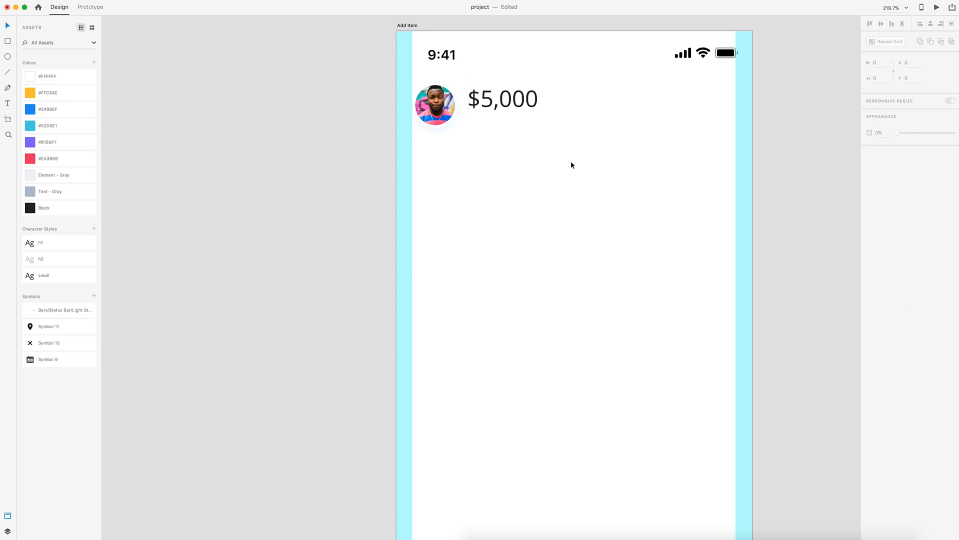
- Add a "November Savings" text just below the $5,000 amount
{"action": "key", "text": "t"}
{"action": "left_click", "coordinate": [515, 134]}
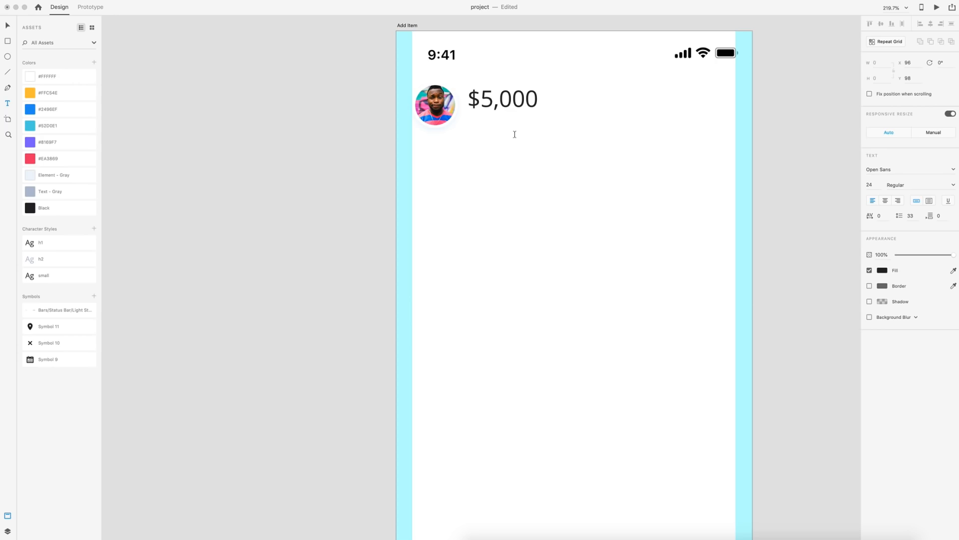
{"action": "type", "text": "Novem"}
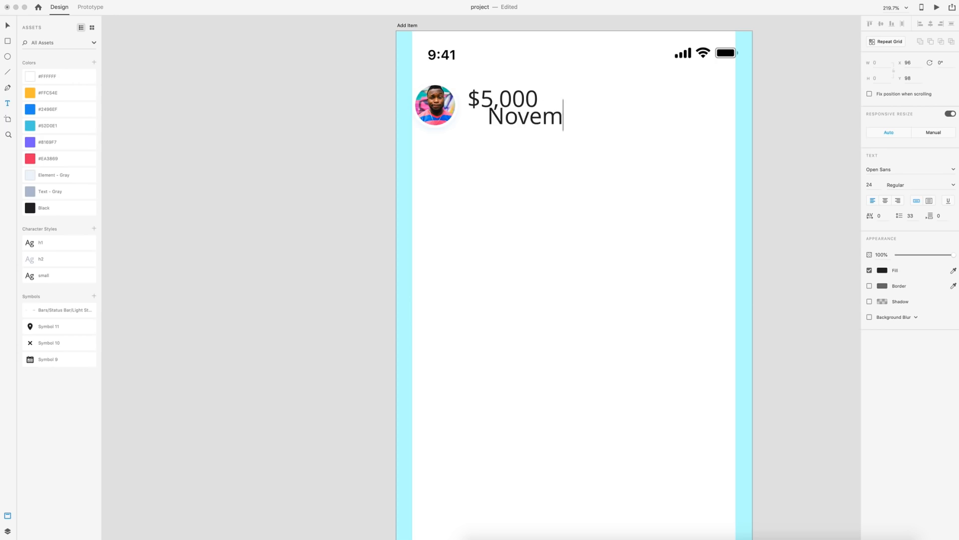
{"action": "type", "text": "ber Savings"}
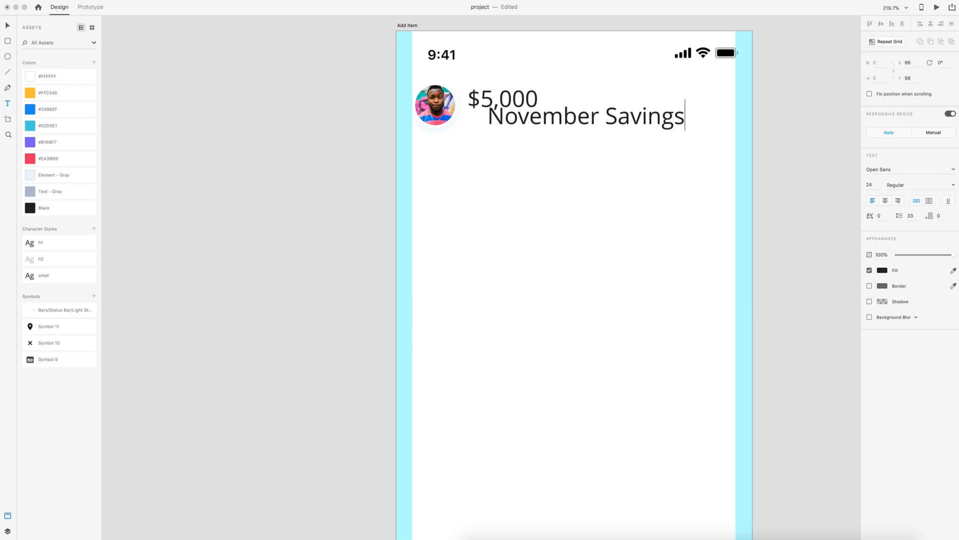
{"action": "key", "text": "Escape"}
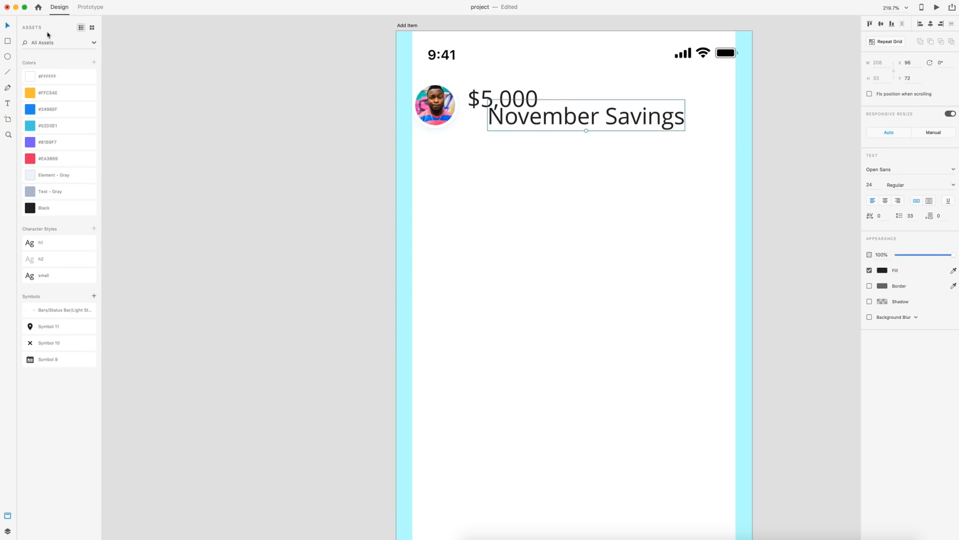
- Apply the "small" character style and the Text - Gray colour to the "November Savings" text
{"action": "left_click", "coordinate": [42, 269]}
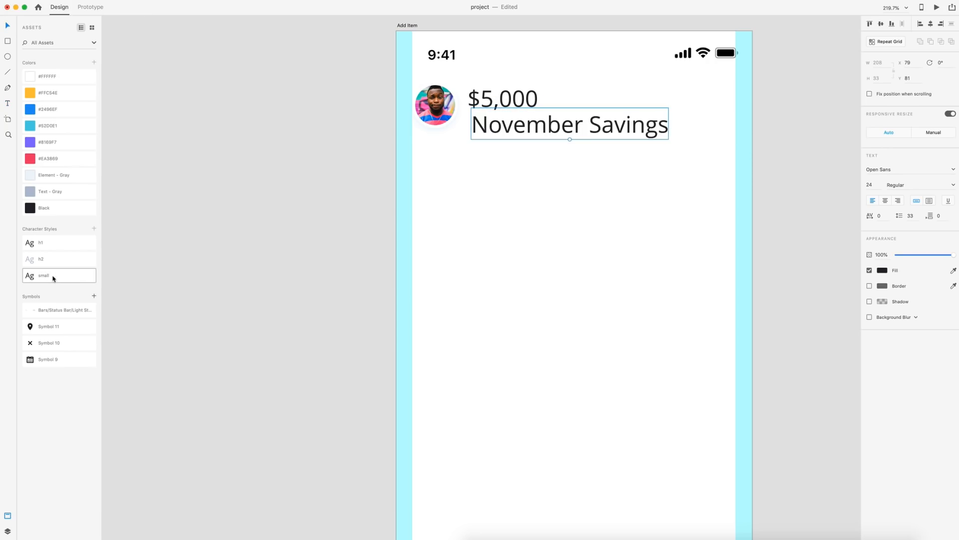
{"action": "left_click", "coordinate": [54, 278]}
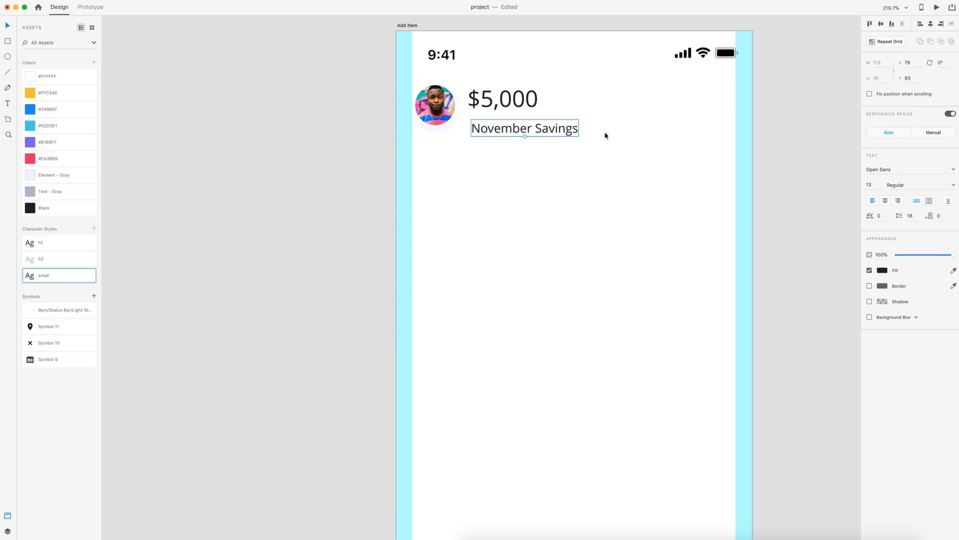
{"action": "left_click", "coordinate": [30, 192]}
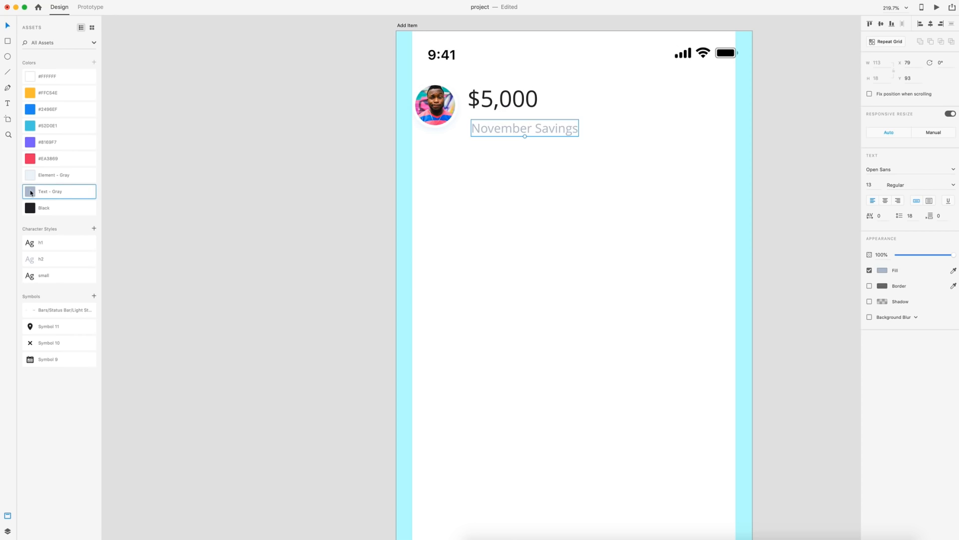
{"action": "right_click", "coordinate": [32, 193]}
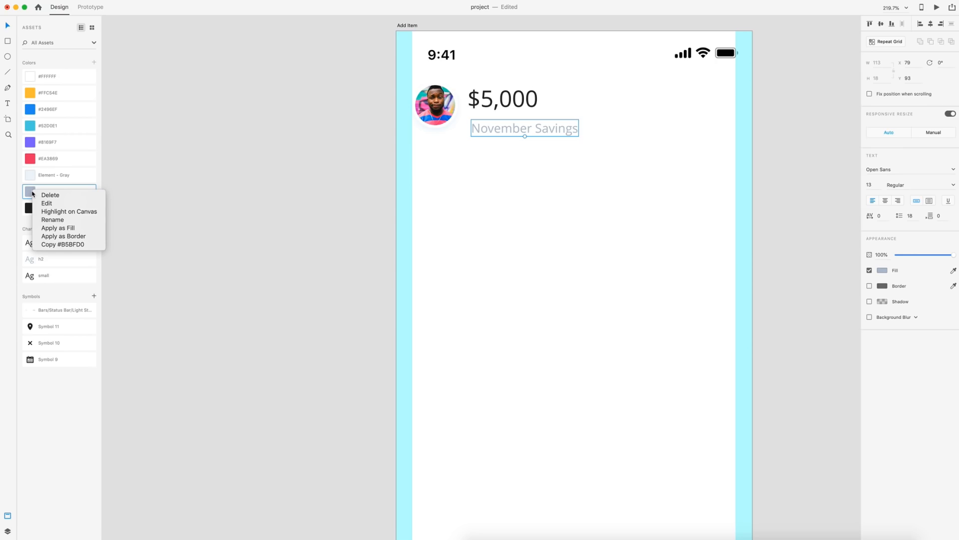
{"action": "left_click", "coordinate": [584, 222]}
- Left-align "November Savings" directly beneath "$5,000", group the two texts, and place the group at X 75.5, Y 53
{"action": "left_click_drag", "start_coordinate": [503, 131], "coordinate": [500, 128]}
{"action": "left_click", "coordinate": [497, 105], "text": "shift"}
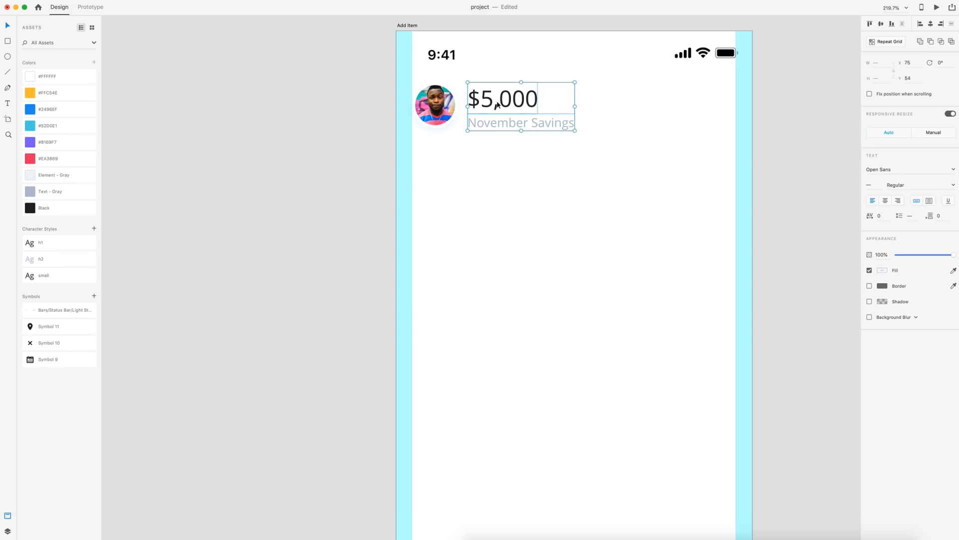
{"action": "key", "text": "super+g"}
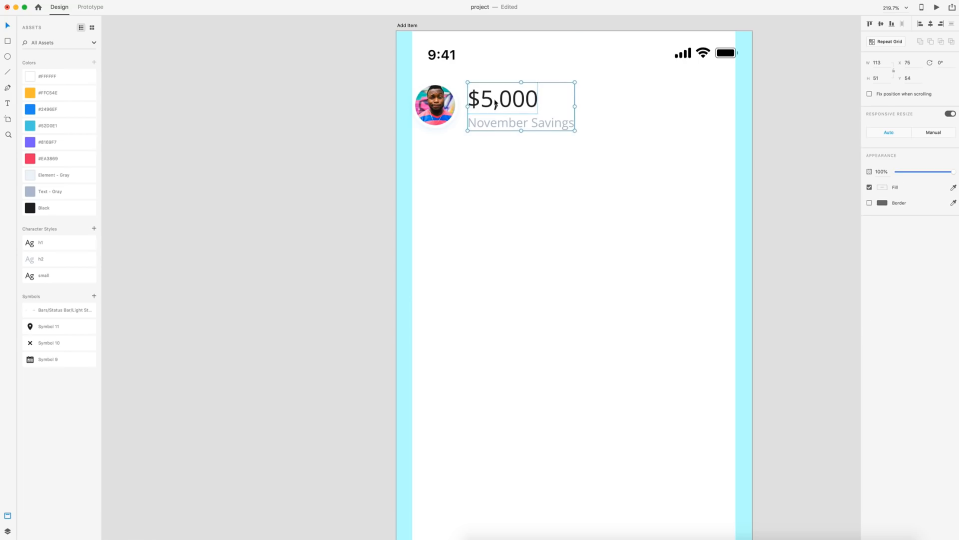
{"action": "left_click_drag", "start_coordinate": [496, 104], "coordinate": [497, 100]}
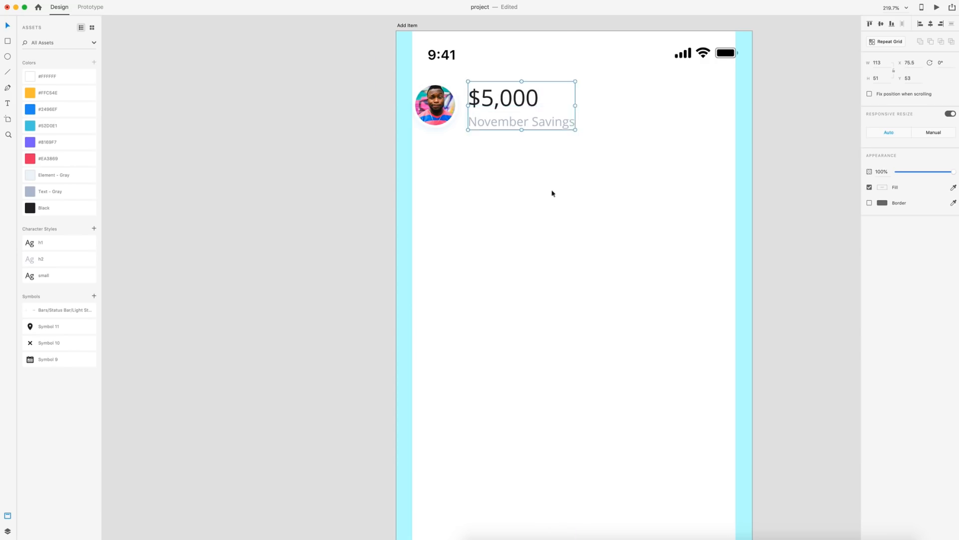
{"action": "left_click", "coordinate": [552, 192]}
- Add the X icon, Symbol 10, at the header's far end opposite the portrait, inside the margin
{"action": "scroll", "coordinate": [552, 193], "scroll_direction": "right", "scroll_amount": 1}
{"action": "left_click_drag", "start_coordinate": [58, 343], "coordinate": [705, 108]}
{"action": "left_click", "coordinate": [797, 167]}
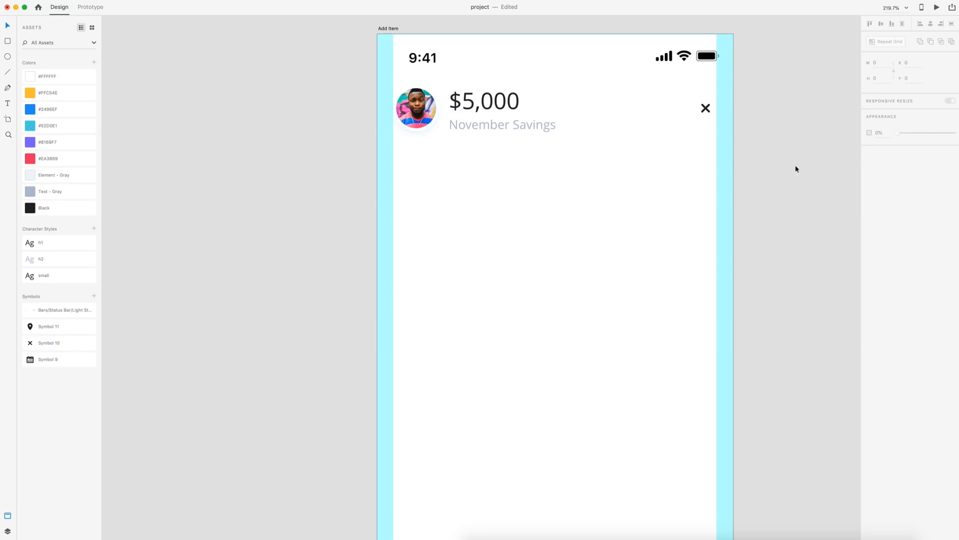
- Nudge the "November Savings" text up within its group to tighten the gap below the $5,000 amount
{"action": "scroll", "coordinate": [630, 186], "scroll_direction": "down", "scroll_amount": 5}
{"action": "scroll", "coordinate": [598, 177], "scroll_direction": "up", "scroll_amount": 10}
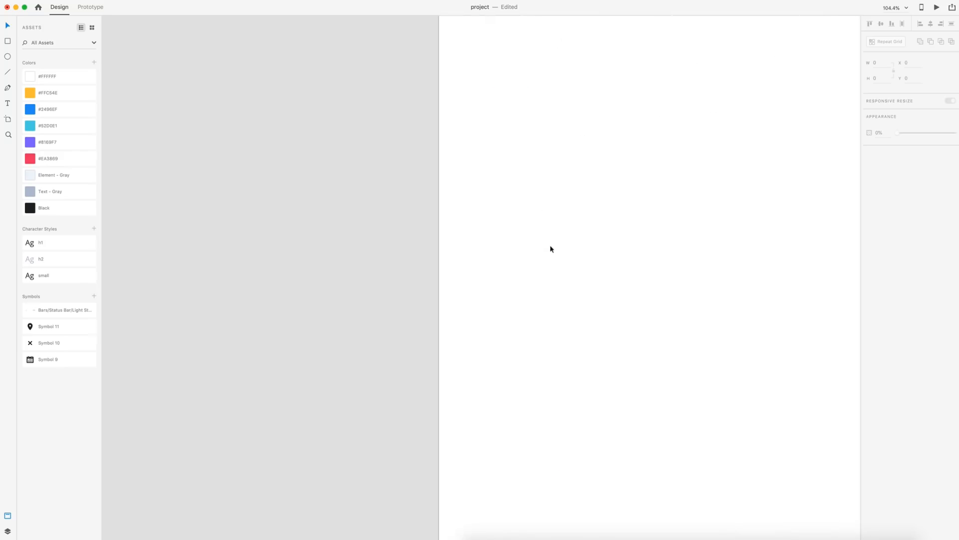
{"action": "left_click_drag", "start_coordinate": [565, 266], "coordinate": [563, 276]}
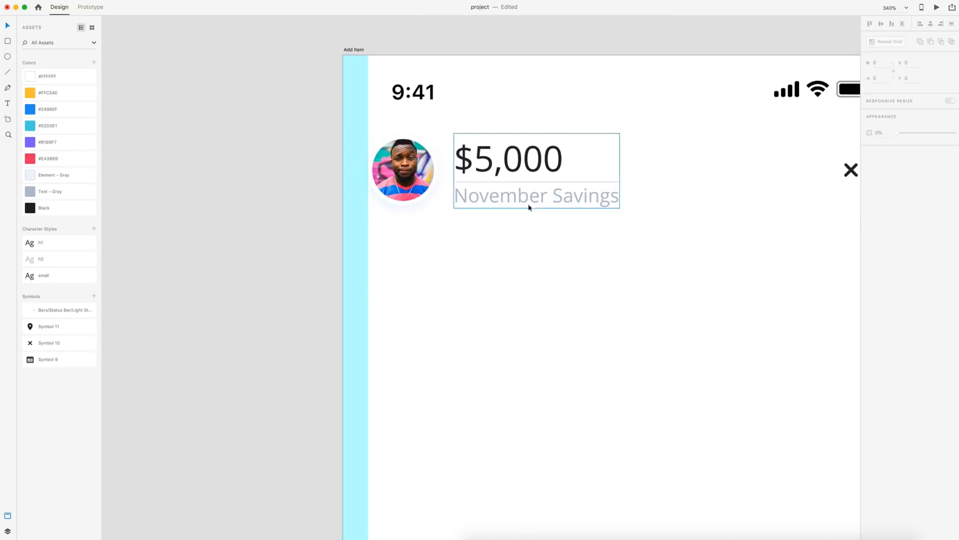
{"action": "double_click", "coordinate": [523, 199]}
{"action": "key", "text": "Up"}
{"action": "key", "text": "Up"}
{"action": "key", "text": "Up"}
{"action": "key", "text": "Up"}
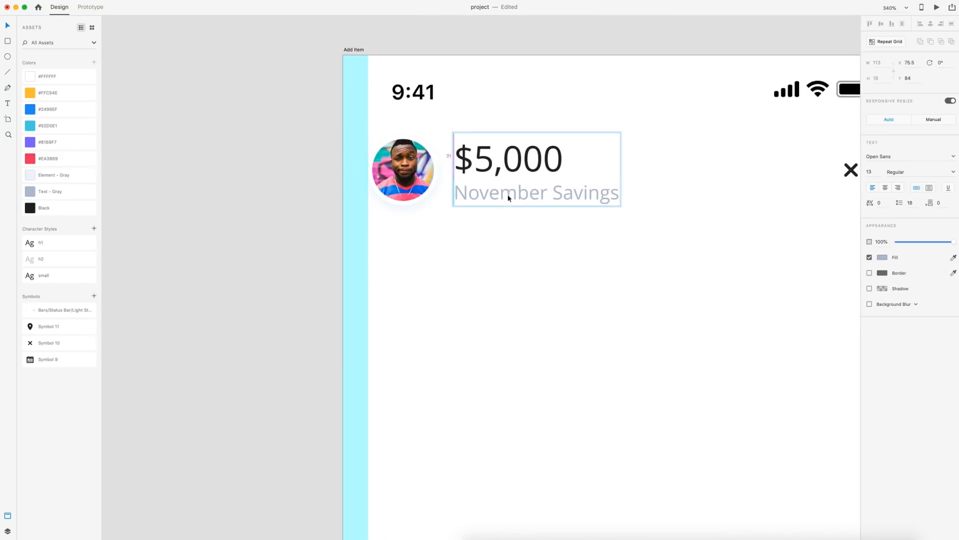
{"action": "key", "text": "Up"}
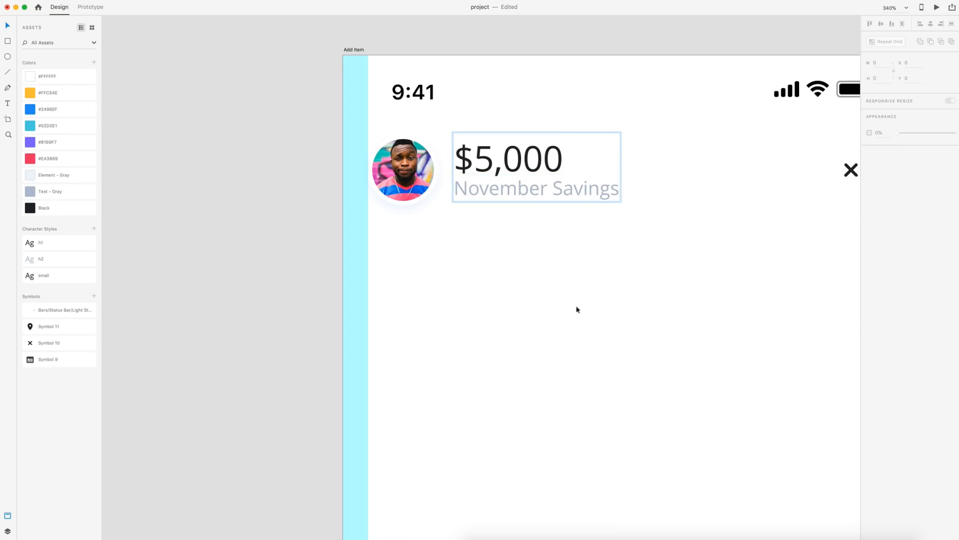
- Shift the header's savings text group slightly down to Y 55 to balance it against the portrait
{"action": "left_click", "coordinate": [528, 193]}
{"action": "left_click_drag", "start_coordinate": [505, 159], "coordinate": [505, 162]}
{"action": "left_click", "coordinate": [608, 249]}
- Change the header amount to "$5,000.00"
{"action": "scroll", "coordinate": [632, 275], "scroll_direction": "down", "scroll_amount": 3}
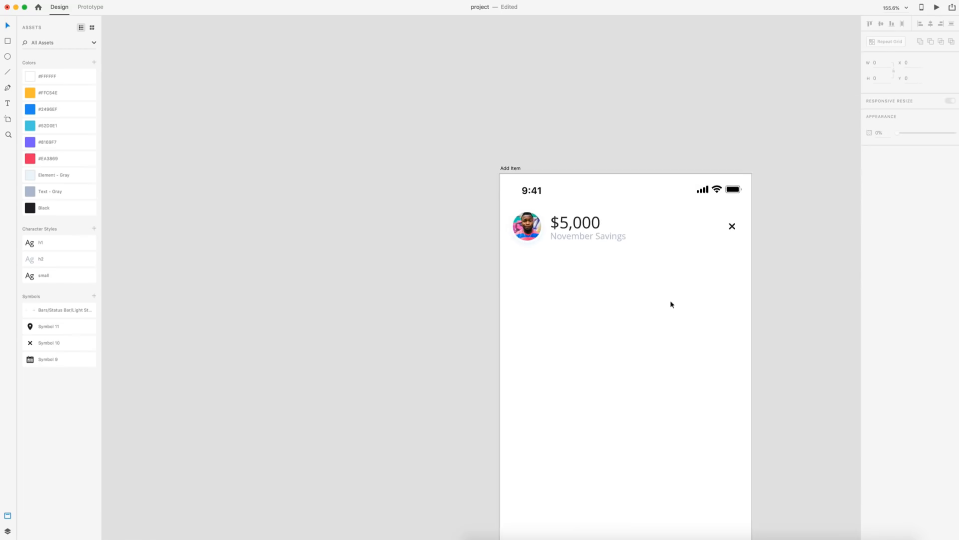
{"action": "double_click", "coordinate": [484, 80]}
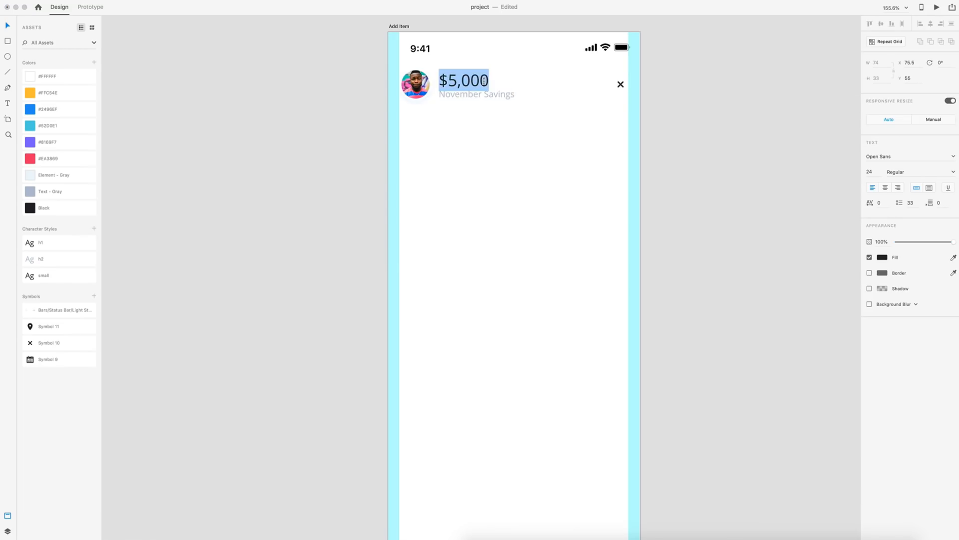
{"action": "key", "text": "Right"}
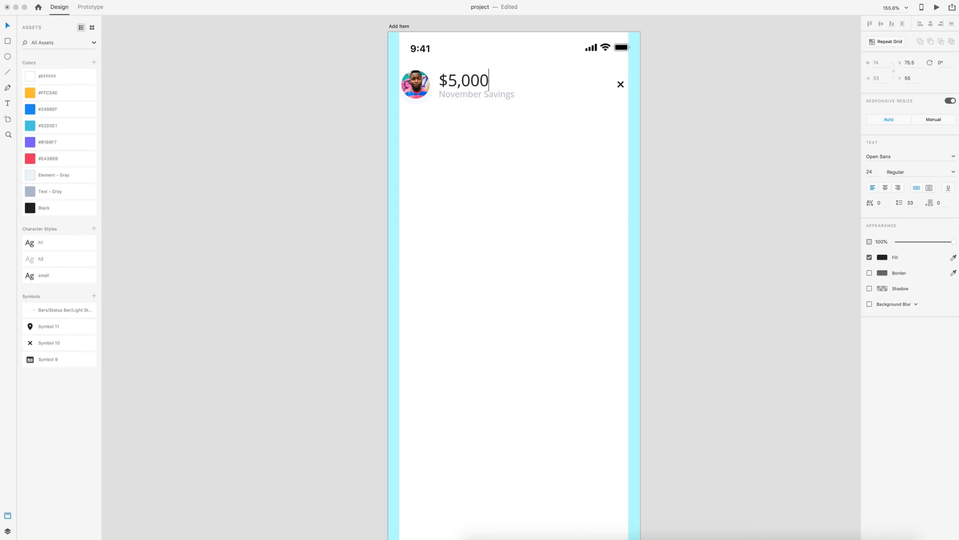
{"action": "type", "text": ".00"}
{"action": "left_click", "coordinate": [4, 25]}
{"action": "left_click", "coordinate": [516, 227]}
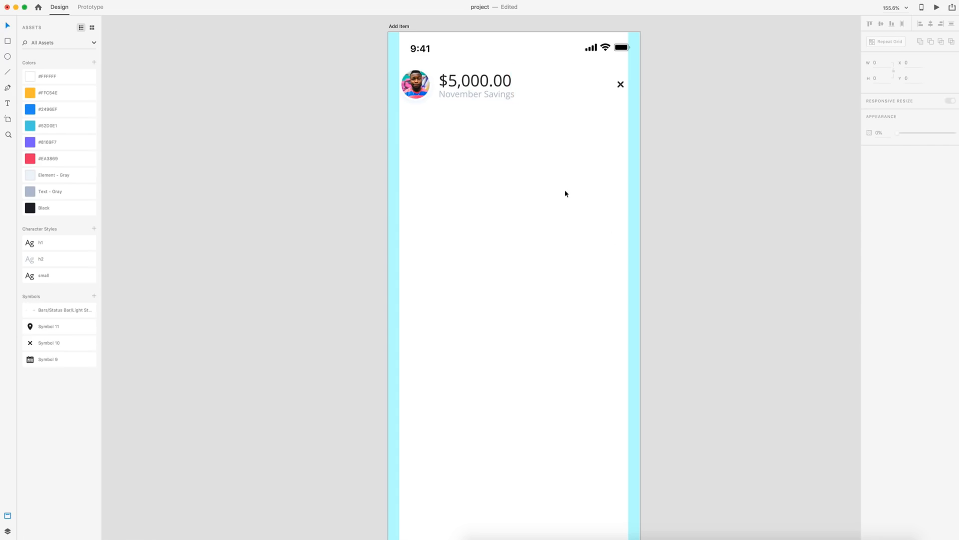
- Draw a circle below the header and set its width and height to 250
{"action": "scroll", "coordinate": [566, 194], "scroll_direction": "down", "scroll_amount": 5}
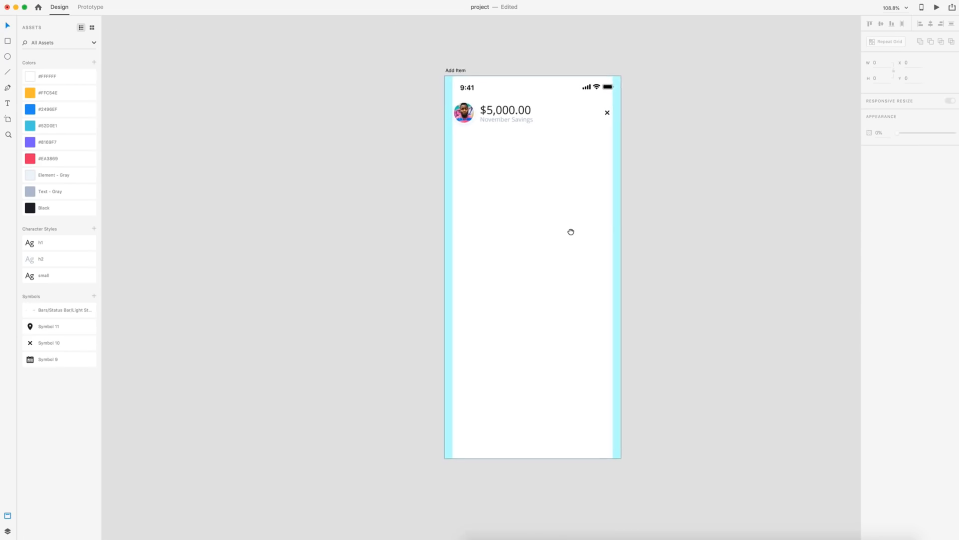
{"action": "left_click", "coordinate": [7, 57]}
{"action": "left_click_drag", "start_coordinate": [490, 156], "coordinate": [592, 259]}
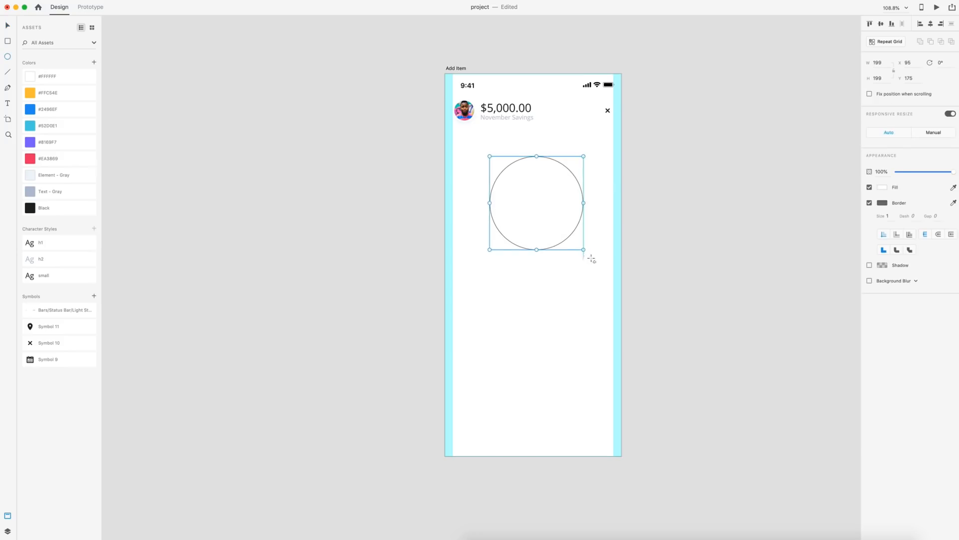
{"action": "left_click", "coordinate": [887, 62]}
{"action": "type", "text": "250"}
{"action": "key", "text": "Return"}
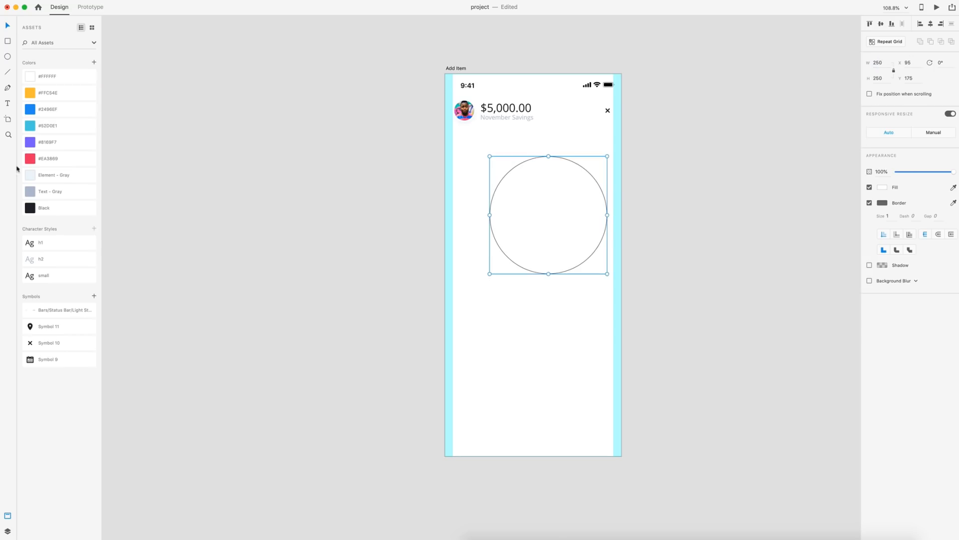
- Fill the 250 circle with Element - Gray, remove its border, and centre it horizontally at X 62.5, Y 195
{"action": "left_click", "coordinate": [33, 178]}
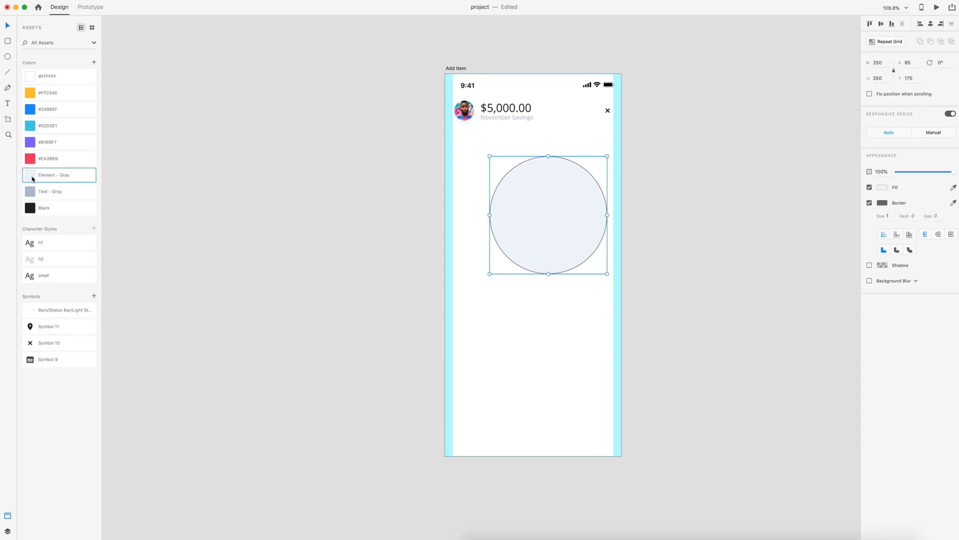
{"action": "left_click", "coordinate": [869, 203]}
{"action": "left_click_drag", "start_coordinate": [578, 218], "coordinate": [559, 223]}
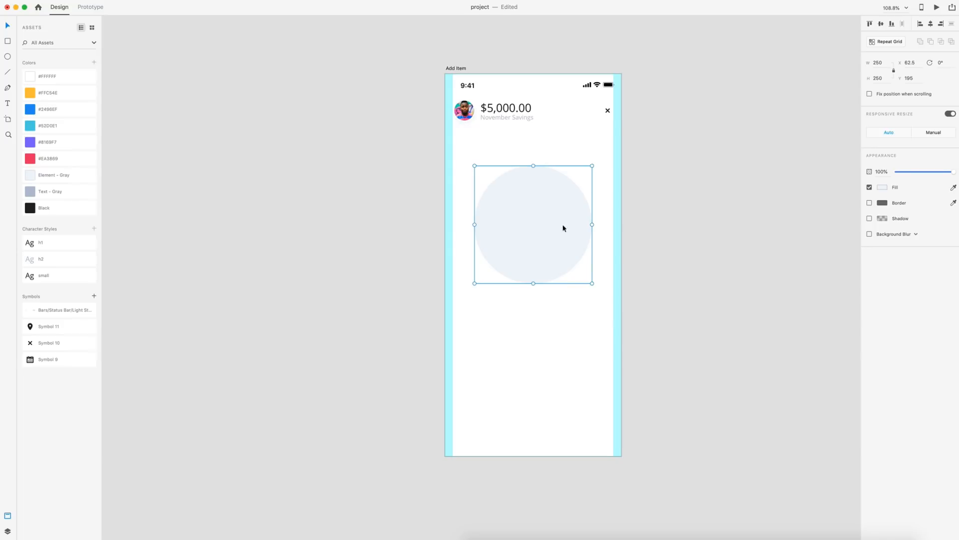
- Create a duplicate circle sized 150 by 150, filled with Text - Gray, and centre it inside the large circle
{"action": "left_click", "coordinate": [891, 63]}
{"action": "type", "text": "150"}
{"action": "key", "text": "Return"}
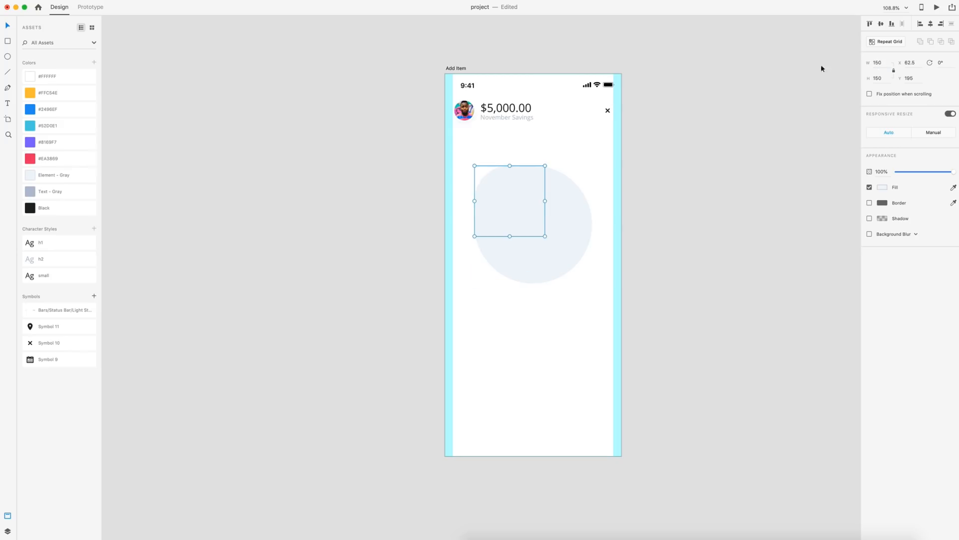
{"action": "left_click", "coordinate": [25, 193]}
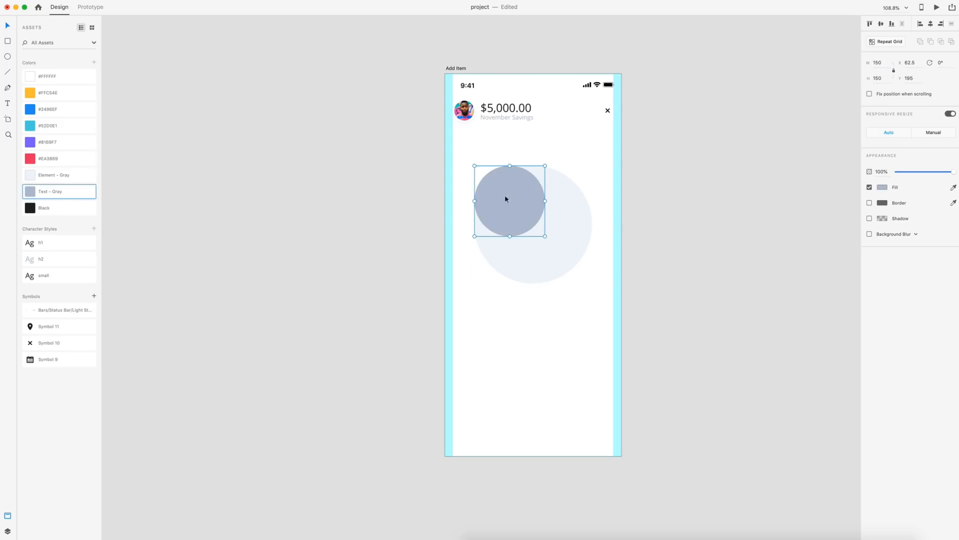
{"action": "left_click_drag", "start_coordinate": [506, 199], "coordinate": [530, 223]}
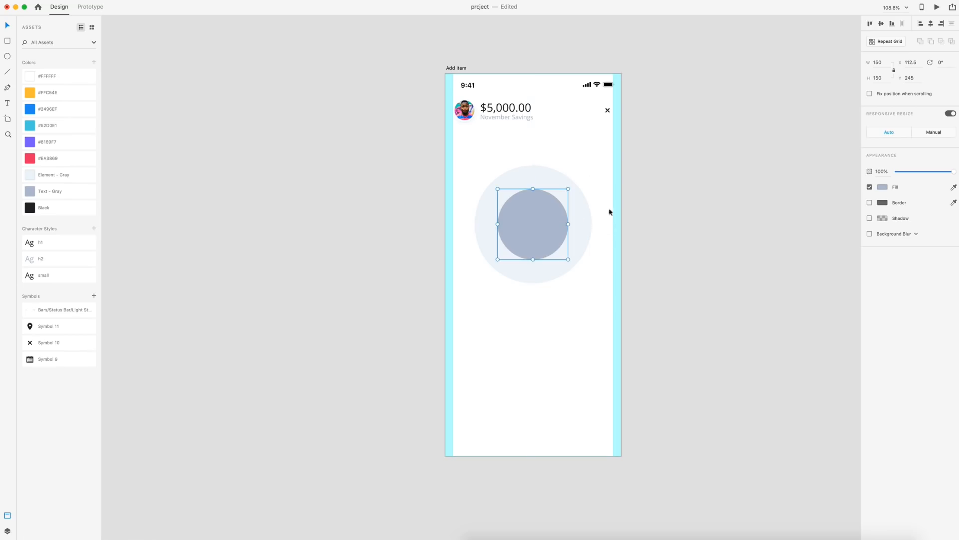
- Subtract the small circle from the large one to form a ring, and move the ring up to Y 162
{"action": "left_click_drag", "start_coordinate": [594, 306], "coordinate": [524, 208]}
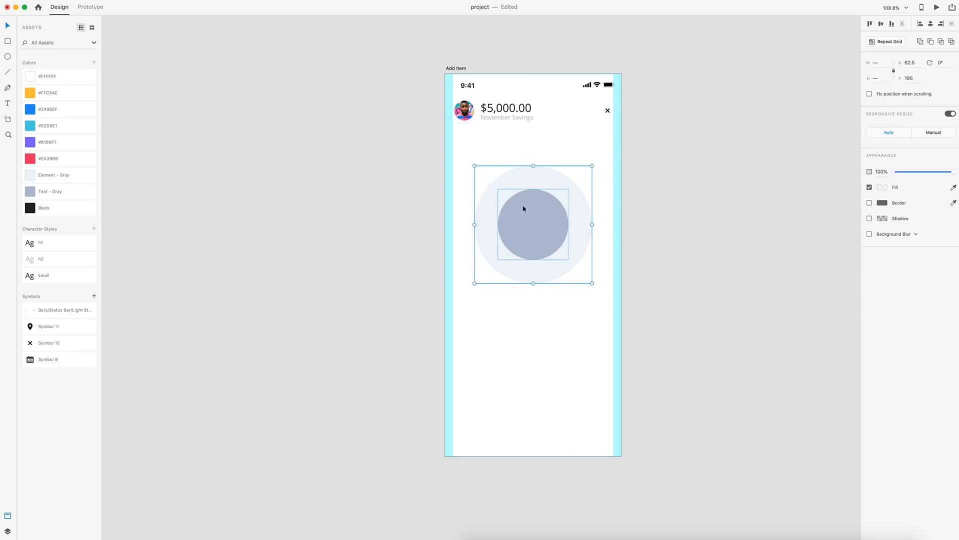
{"action": "left_click", "coordinate": [931, 43]}
{"action": "mouse_move", "coordinate": [572, 208]}
{"action": "left_mouse_down"}
{"action": "mouse_move", "coordinate": [570, 199]}
{"action": "mouse_move", "coordinate": [571, 207]}
{"action": "left_mouse_up"}
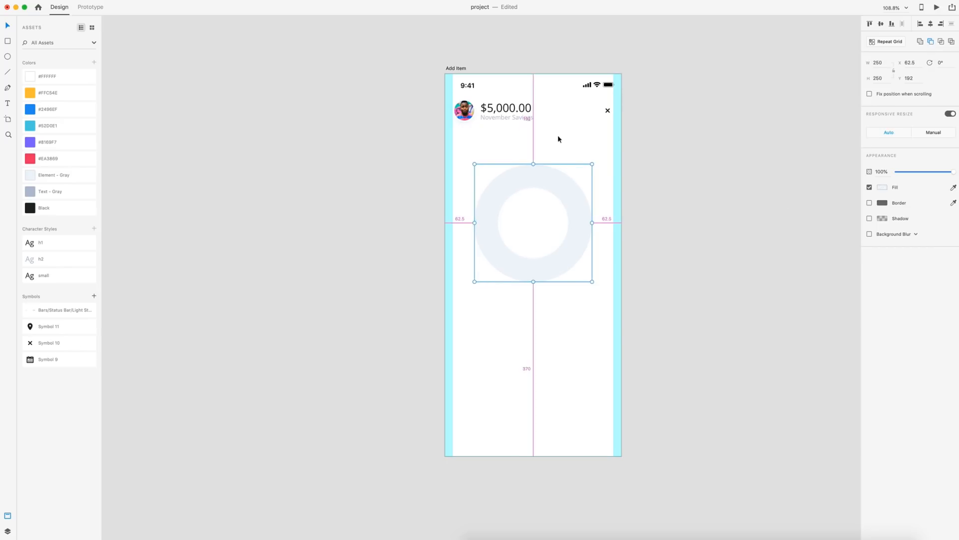
{"action": "key", "text": "Up"}
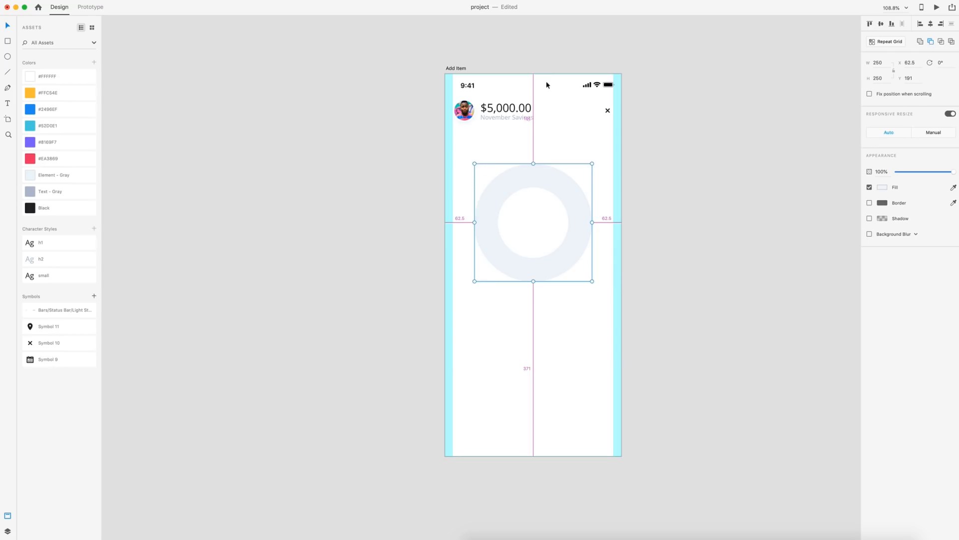
{"action": "key", "text": "Up"}
{"action": "key", "text": "shift+Up"}
{"action": "key", "text": "shift+Up"}
{"action": "key", "text": "shift+Up"}
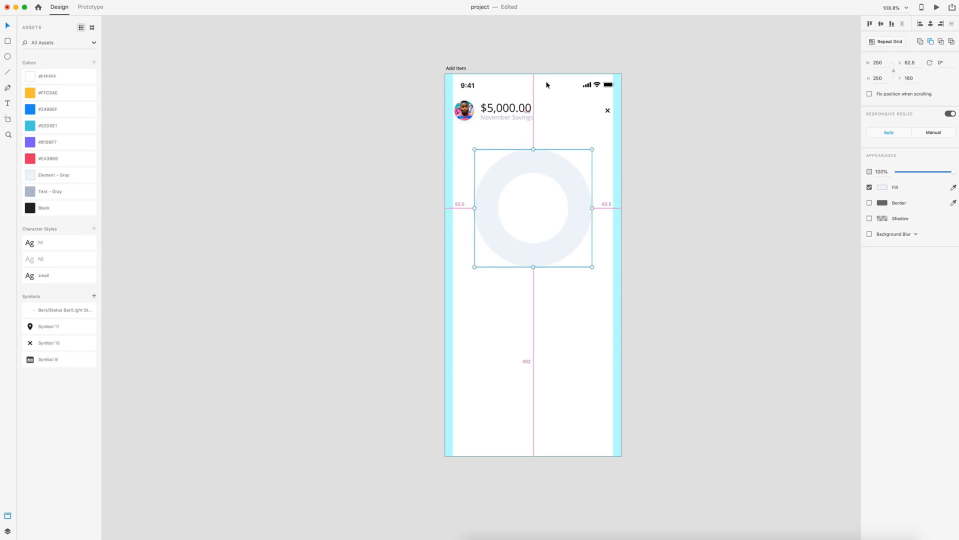
{"action": "key", "text": "Down"}
{"action": "key", "text": "Down"}
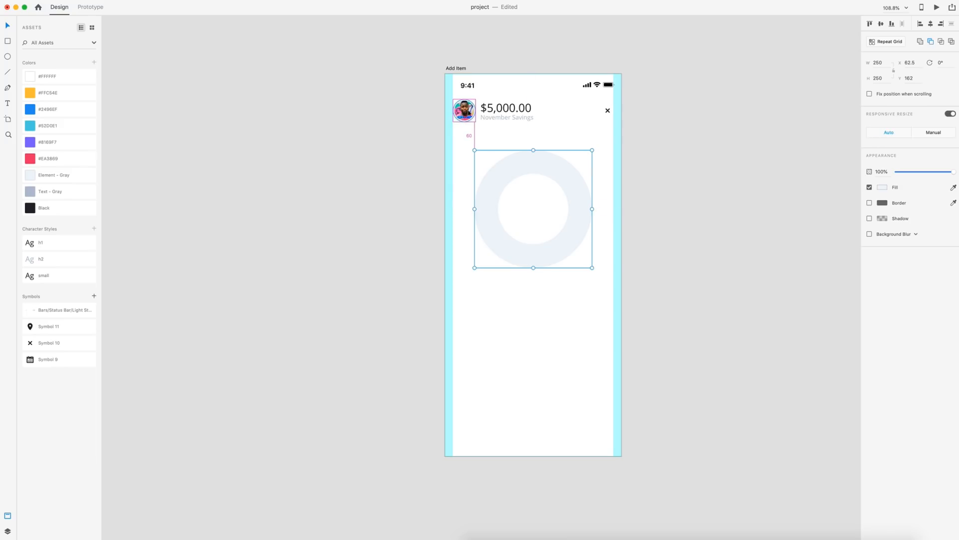
{"action": "left_click", "coordinate": [563, 349]}
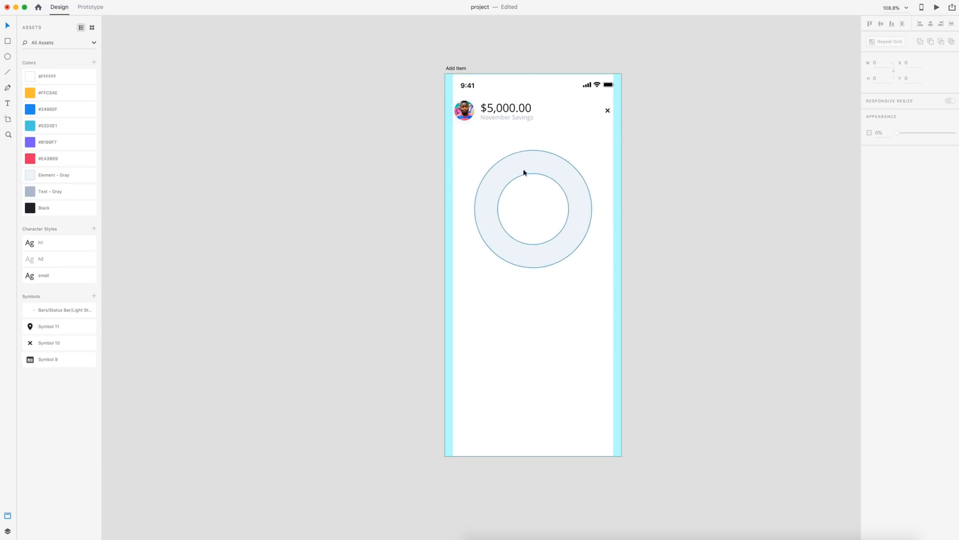
- Place a copy of the savings text group inside the ring at X 131, Y 264, with its two texts centred on each other
{"action": "left_click_drag", "start_coordinate": [549, 132], "coordinate": [531, 205]}
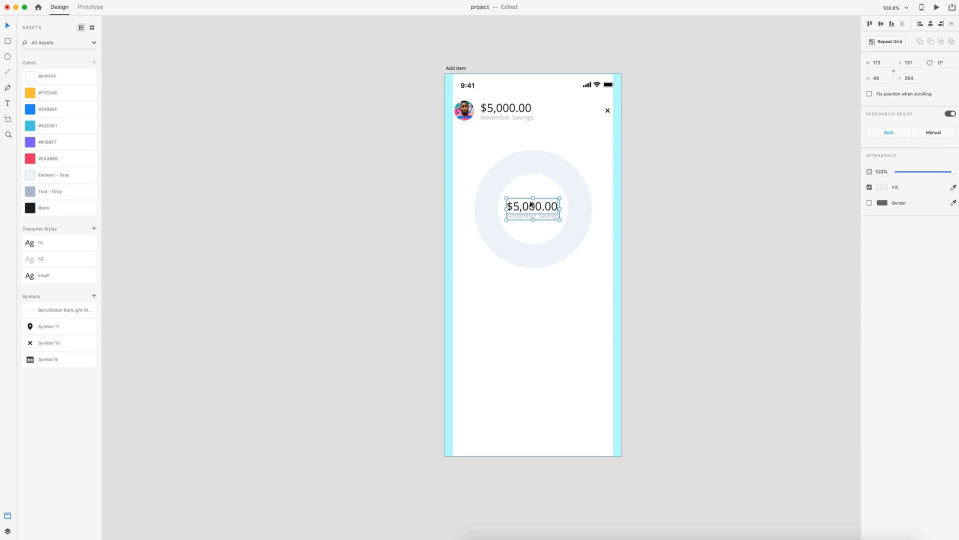
{"action": "key", "text": "super+shift+g"}
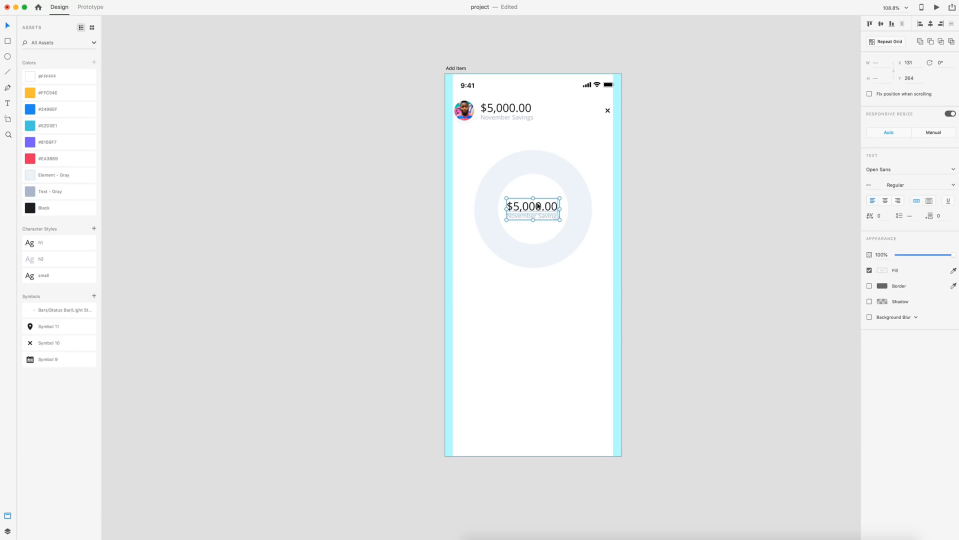
{"action": "left_click", "coordinate": [931, 24]}
{"action": "key", "text": "super+g"}
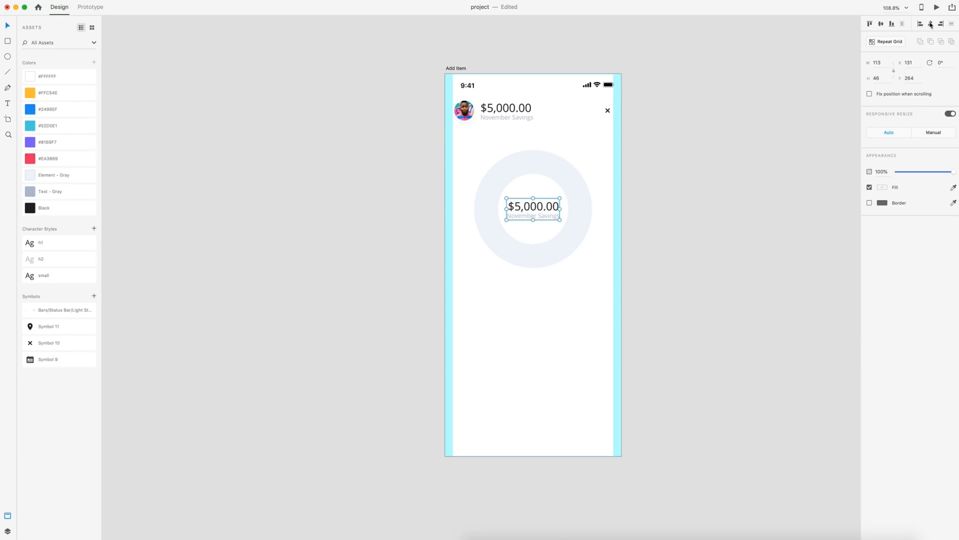
{"action": "left_click_drag", "start_coordinate": [540, 203], "coordinate": [541, 203]}
- Centre-align the label under the amount inside the ring and change its text to "Monthly Income"
{"action": "double_click", "coordinate": [542, 216]}
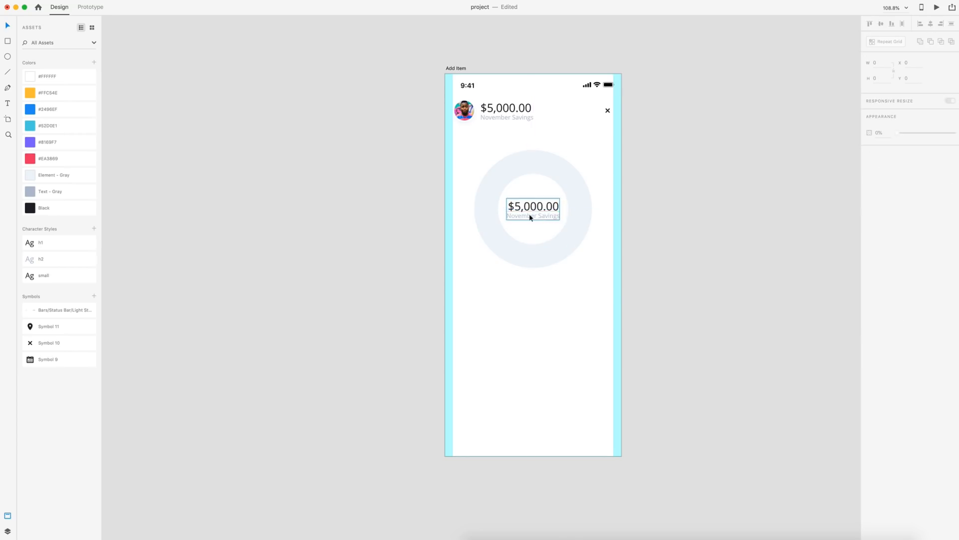
{"action": "left_click", "coordinate": [529, 215]}
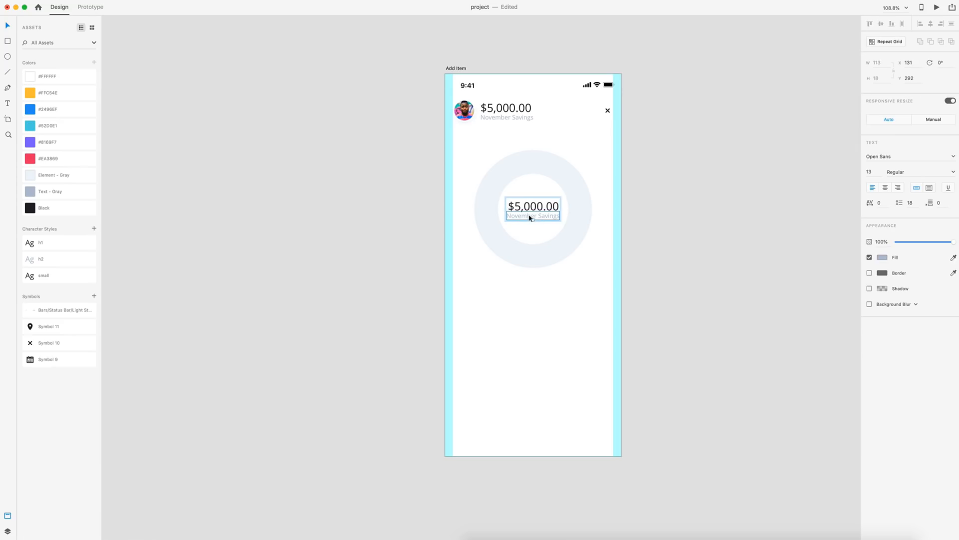
{"action": "left_click", "coordinate": [885, 188]}
{"action": "double_click", "coordinate": [523, 214]}
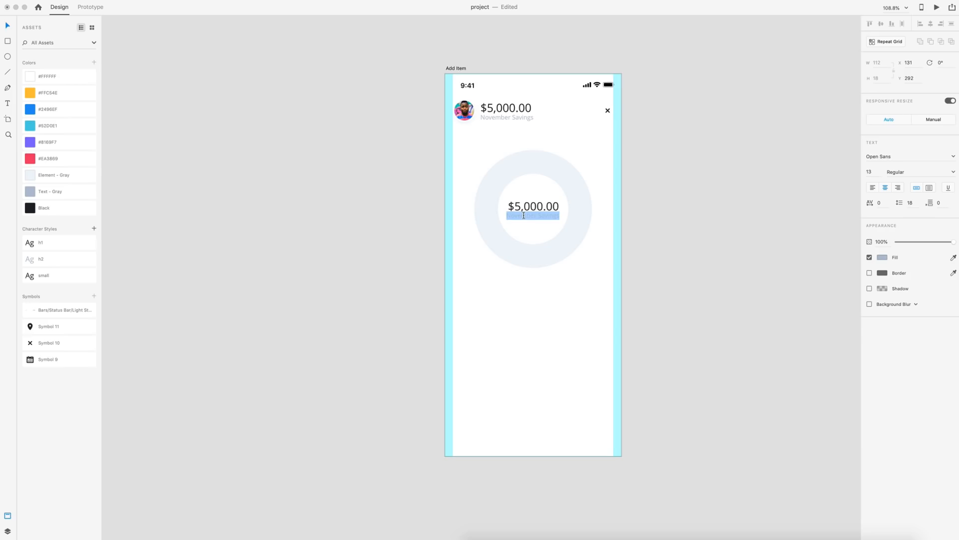
{"action": "type", "text": "Monthly Income"}
- Centre-align the amount inside the ring and change it to $7,500.00
{"action": "left_click", "coordinate": [520, 207]}
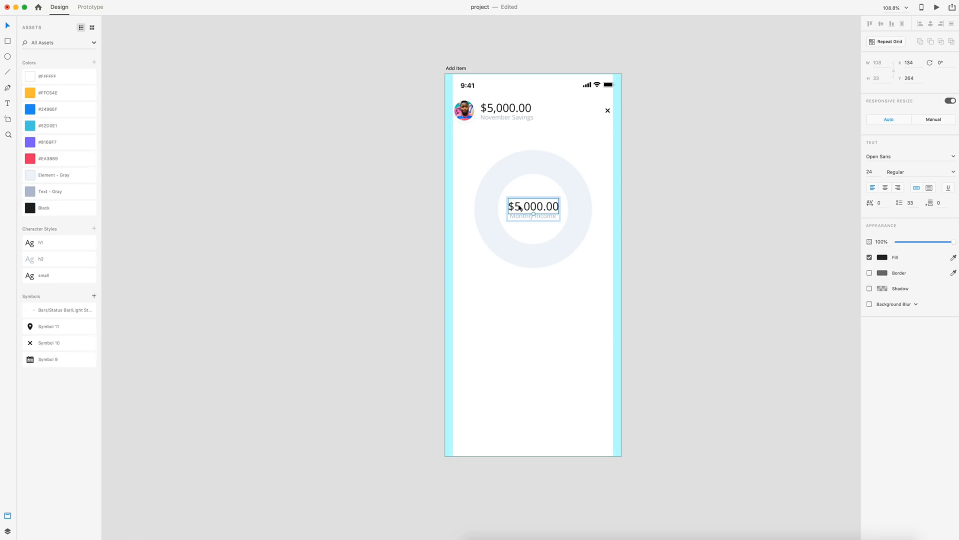
{"action": "left_click", "coordinate": [885, 188]}
{"action": "double_click", "coordinate": [529, 208]}
{"action": "left_click", "coordinate": [531, 206]}
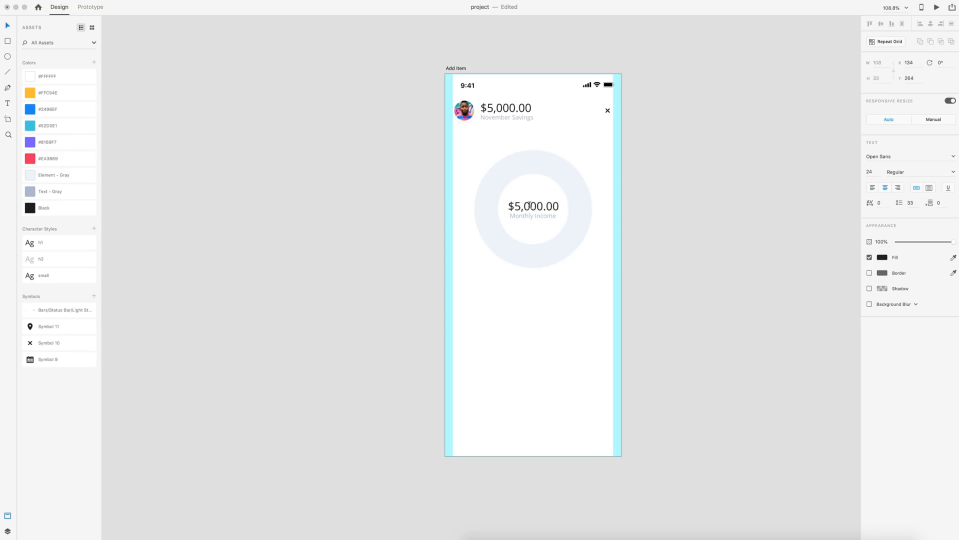
{"action": "key", "text": "BackSpace"}
{"action": "type", "text": "5"}
{"action": "key", "text": "BackSpace"}
{"action": "type", "text": "7"}
{"action": "scroll", "coordinate": [553, 302], "scroll_direction": "down", "scroll_amount": 1}
{"action": "left_click", "coordinate": [554, 302]}
- Add the text "How Much?" below the ring in the h2 style with Text - Gray fill, at X 17, Y 457
{"action": "key", "text": "t"}
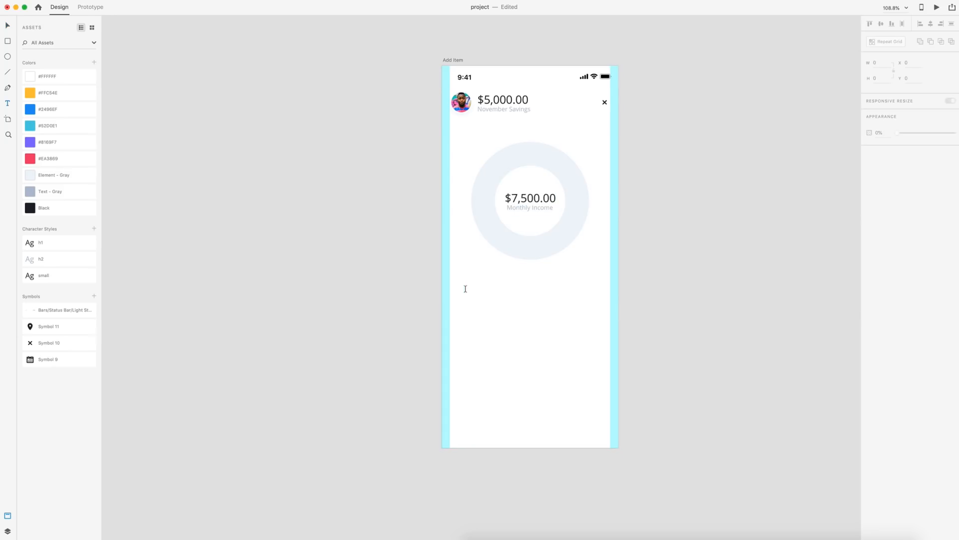
{"action": "left_click", "coordinate": [466, 285]}
{"action": "type", "text": "How Much?"}
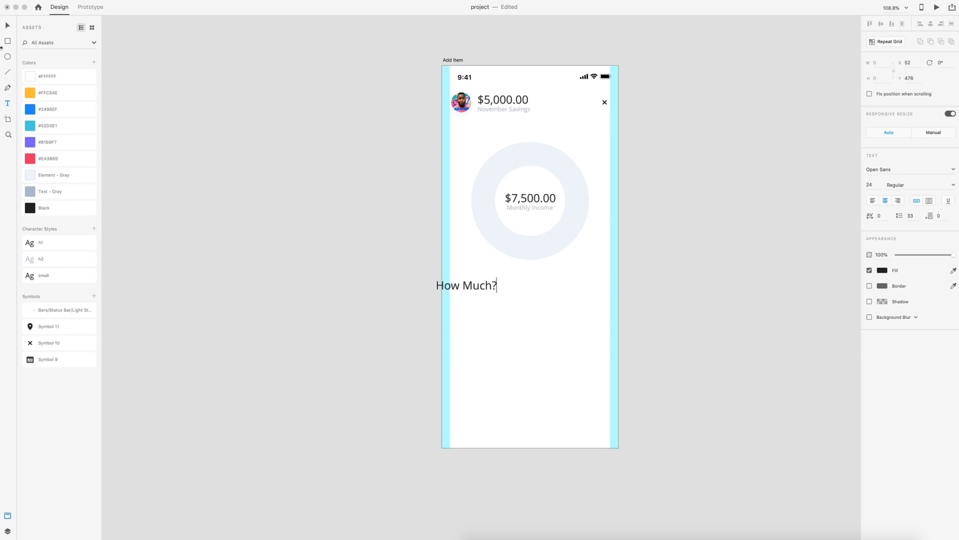
{"action": "key", "text": "Escape"}
{"action": "left_click", "coordinate": [46, 259]}
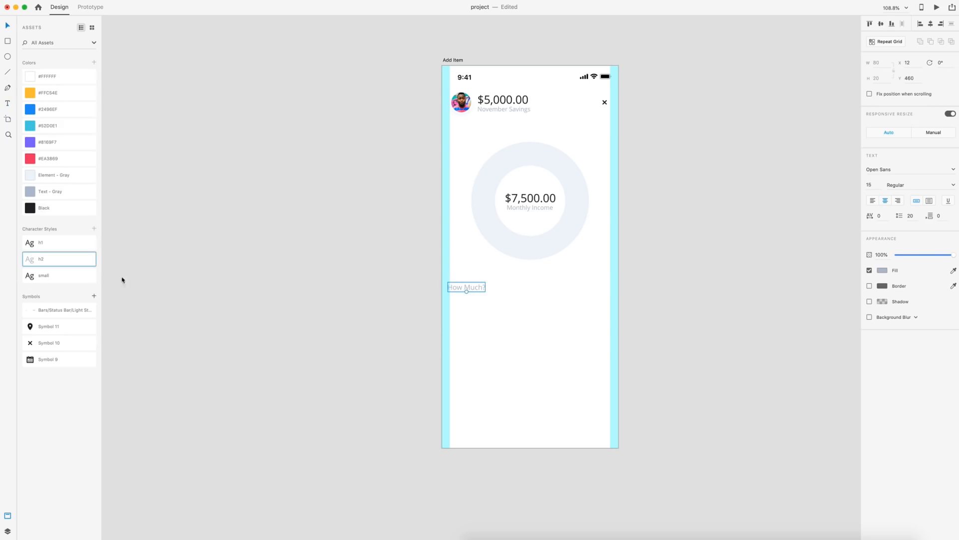
{"action": "left_click_drag", "start_coordinate": [474, 287], "coordinate": [477, 285]}
{"action": "left_click", "coordinate": [47, 194]}
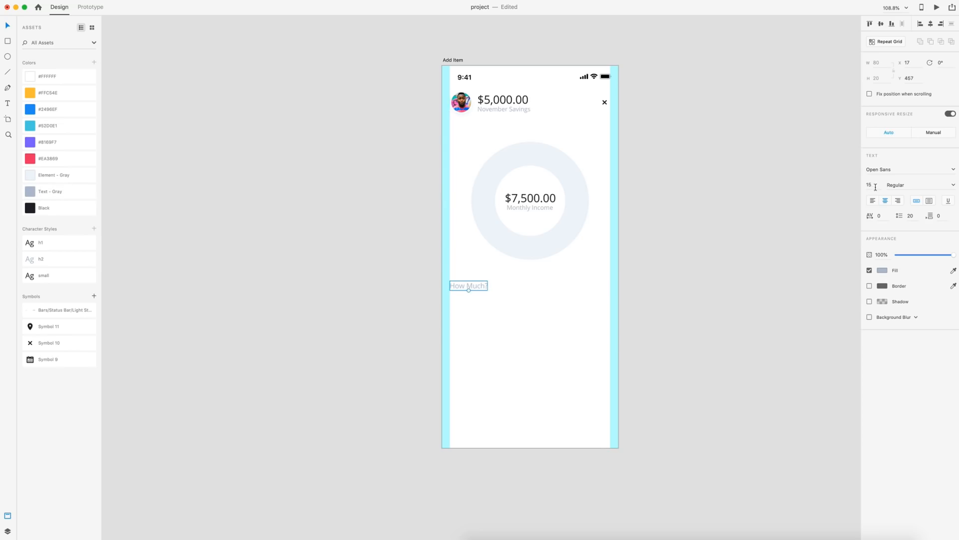
- Place a right-aligned h1-style copy of "How Much?" against the right margin, vertically centred on the original at Y 451
{"action": "key", "text": "alt"}
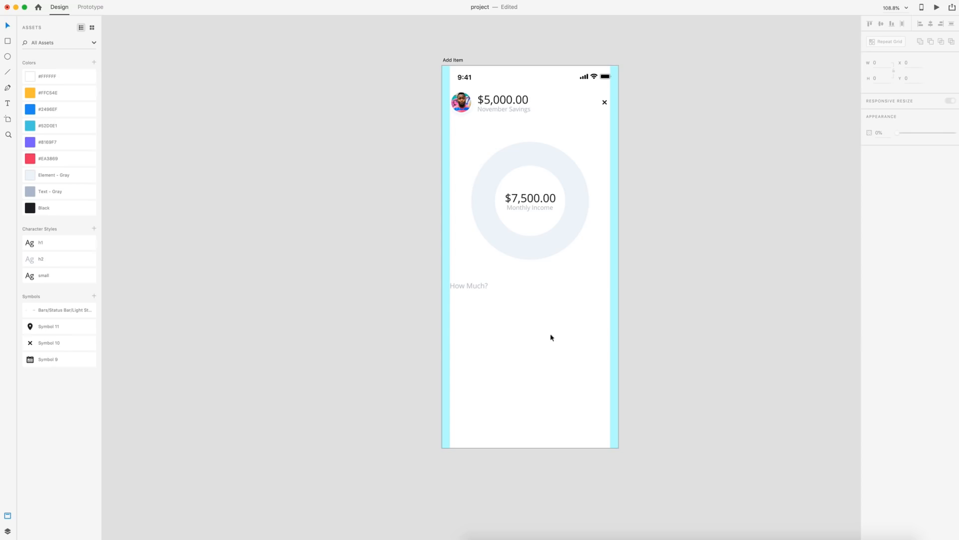
{"action": "left_click_drag", "start_coordinate": [467, 285], "coordinate": [587, 285]}
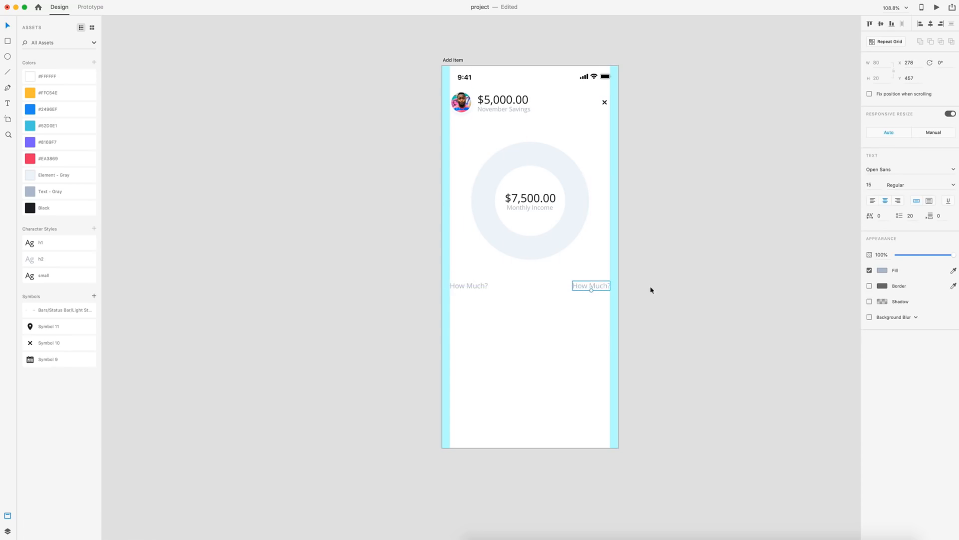
{"action": "left_click", "coordinate": [900, 201]}
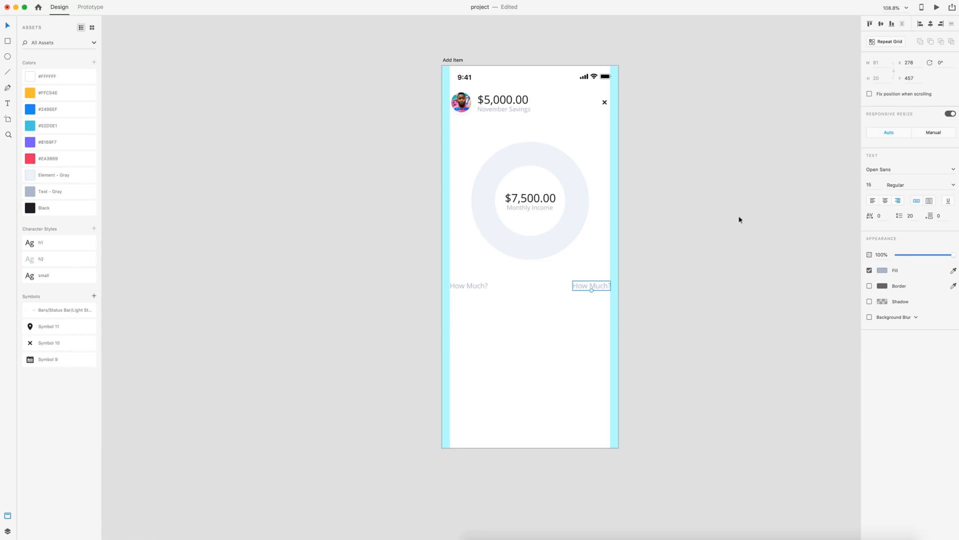
{"action": "left_click", "coordinate": [30, 244]}
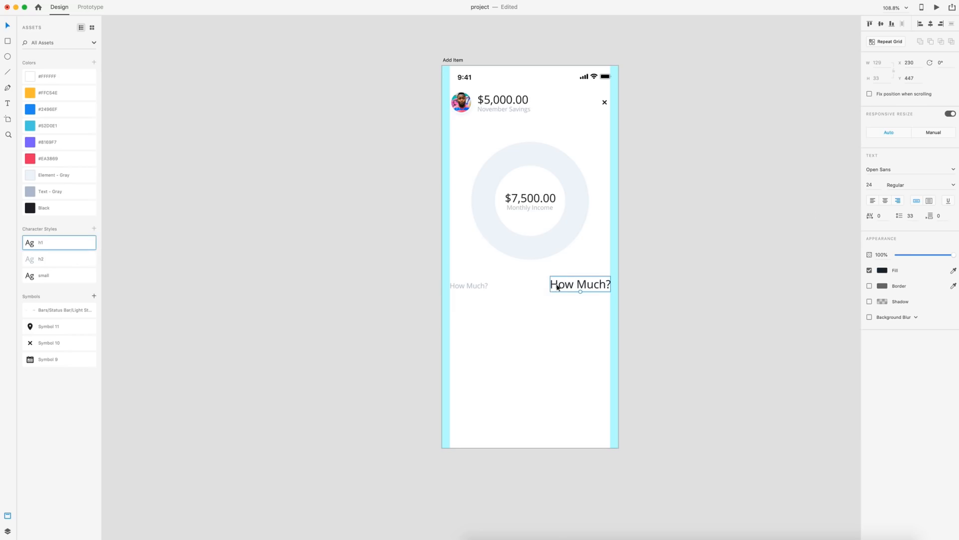
{"action": "left_click_drag", "start_coordinate": [580, 284], "coordinate": [580, 286]}
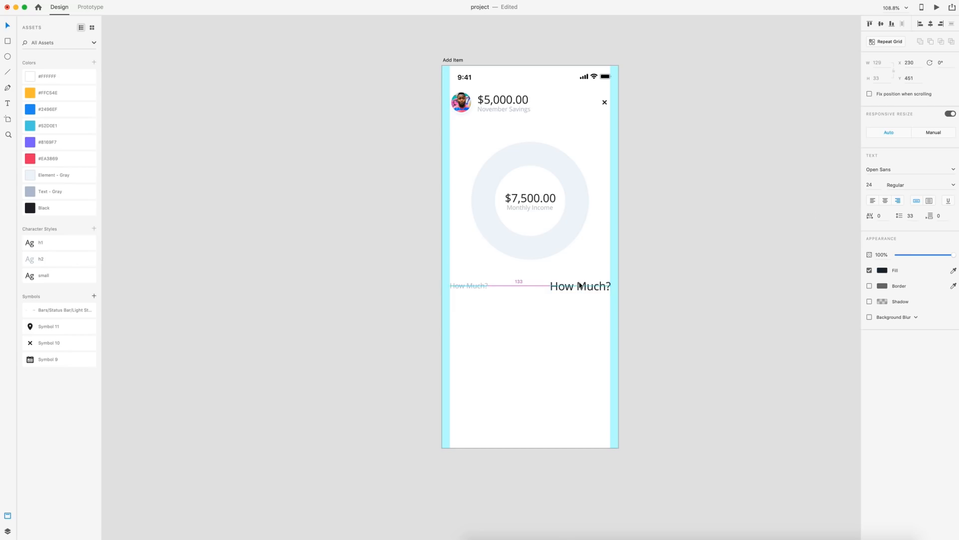
- Replace the text of the large right-hand copy with "$100.00"
{"action": "double_click", "coordinate": [590, 286]}
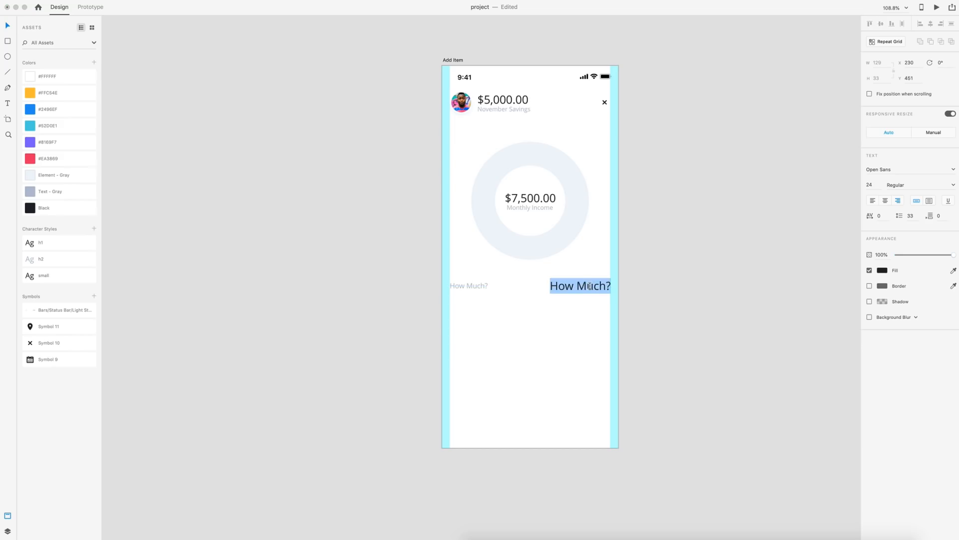
{"action": "type", "text": "$1"}
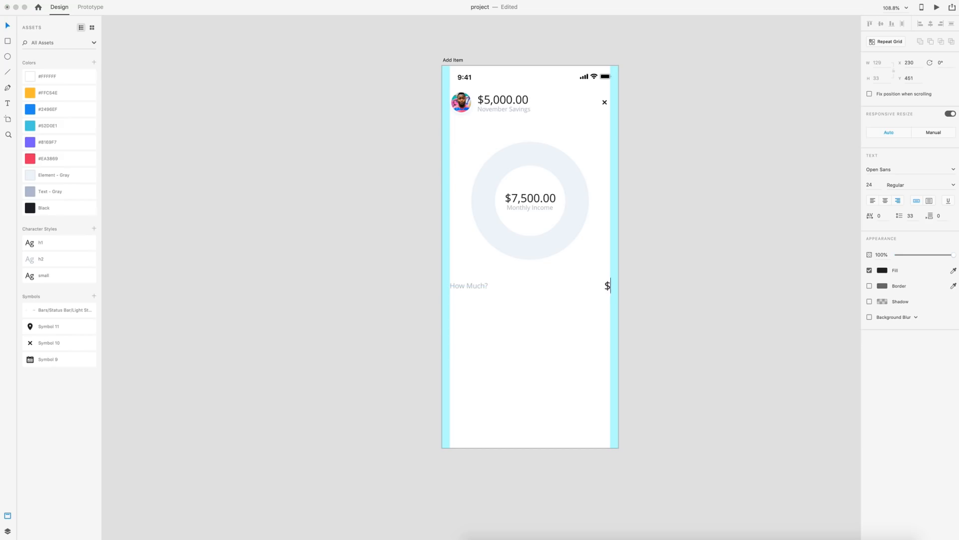
{"action": "type", "text": "00.00"}
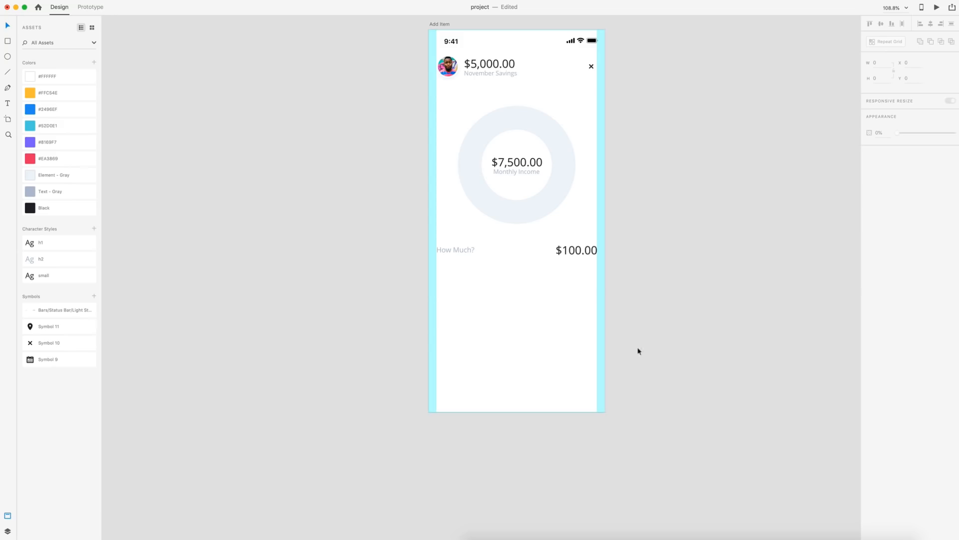
- Draw a rectangle 341 wide between the margins near the artboard's bottom, with height 55 and Y 727
{"action": "scroll", "coordinate": [576, 336], "scroll_direction": "down", "scroll_amount": 3}
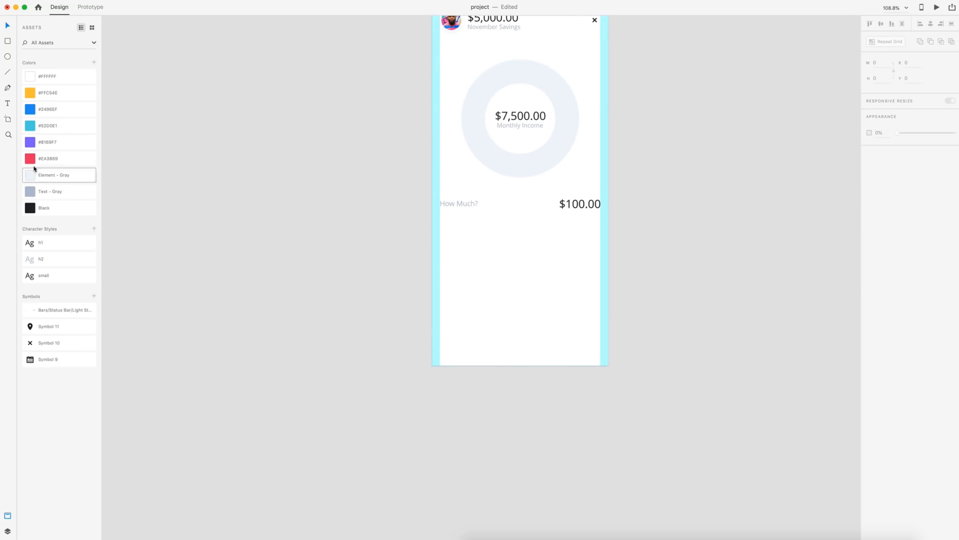
{"action": "left_click", "coordinate": [8, 41]}
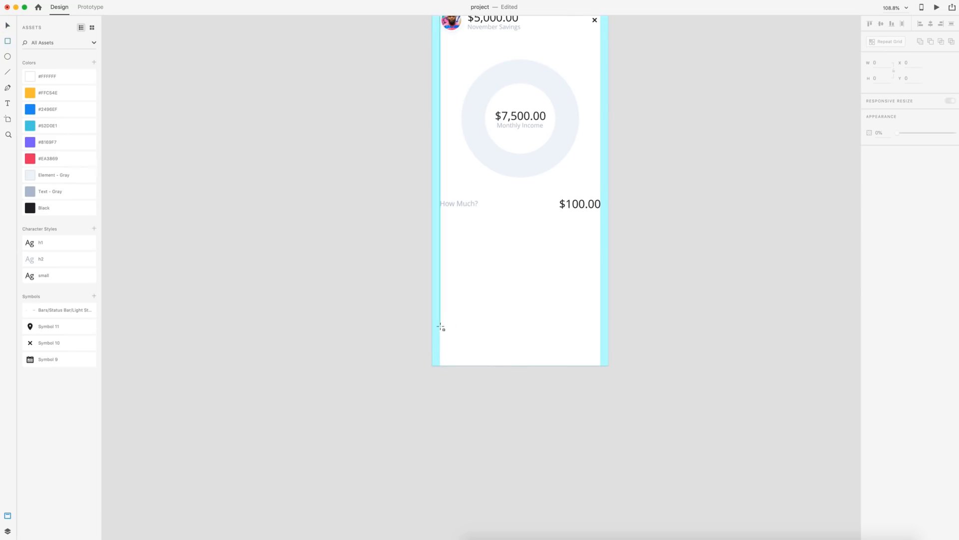
{"action": "mouse_move", "coordinate": [440, 326]}
{"action": "left_mouse_down"}
{"action": "mouse_move", "coordinate": [488, 357]}
{"action": "mouse_move", "coordinate": [600, 350]}
{"action": "left_mouse_up"}
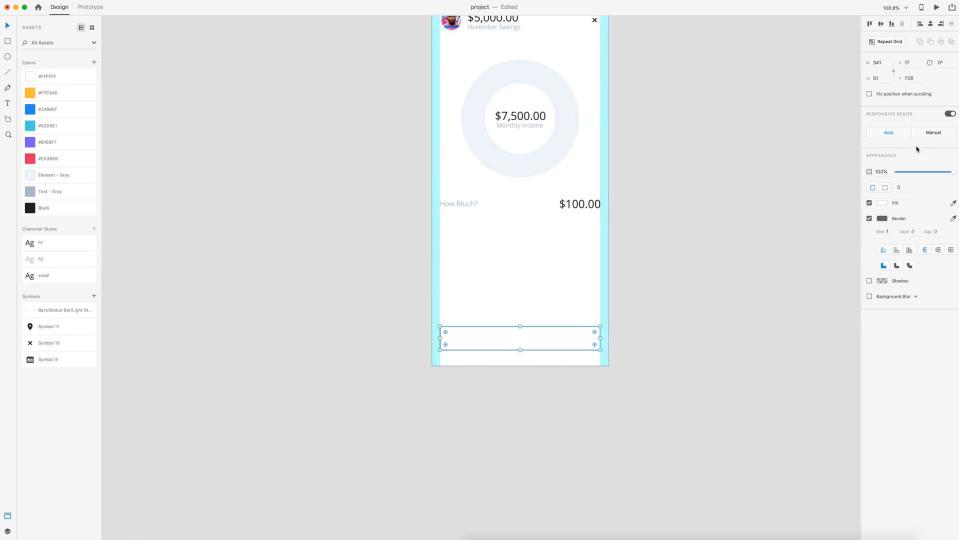
{"action": "left_click", "coordinate": [876, 79]}
{"action": "type", "text": "55"}
{"action": "key", "text": "Return"}
{"action": "key", "text": "Up"}
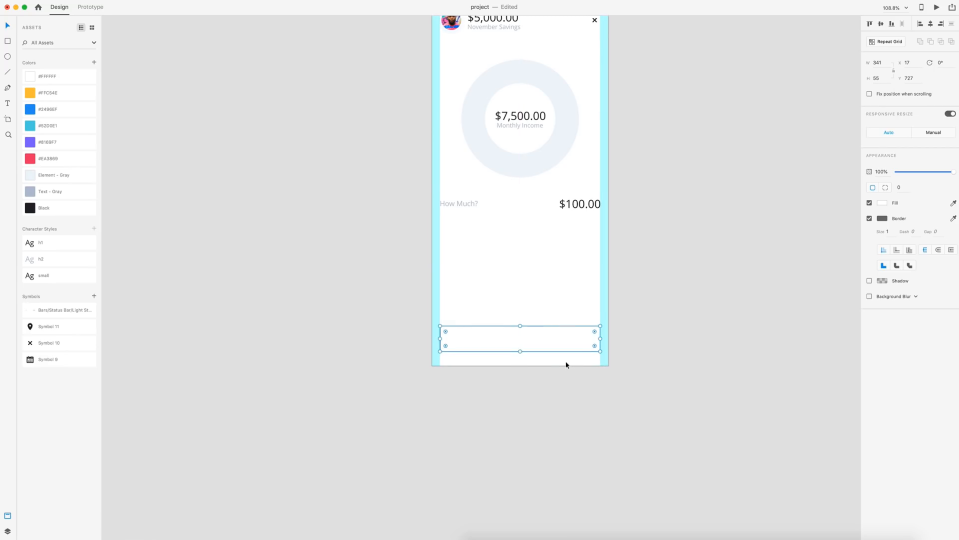
- Give the bottom rectangle a corner radius of 5 and the saved red fill, and remove its border
{"action": "left_click", "coordinate": [901, 188]}
{"action": "type", "text": "5"}
{"action": "left_click", "coordinate": [31, 161]}
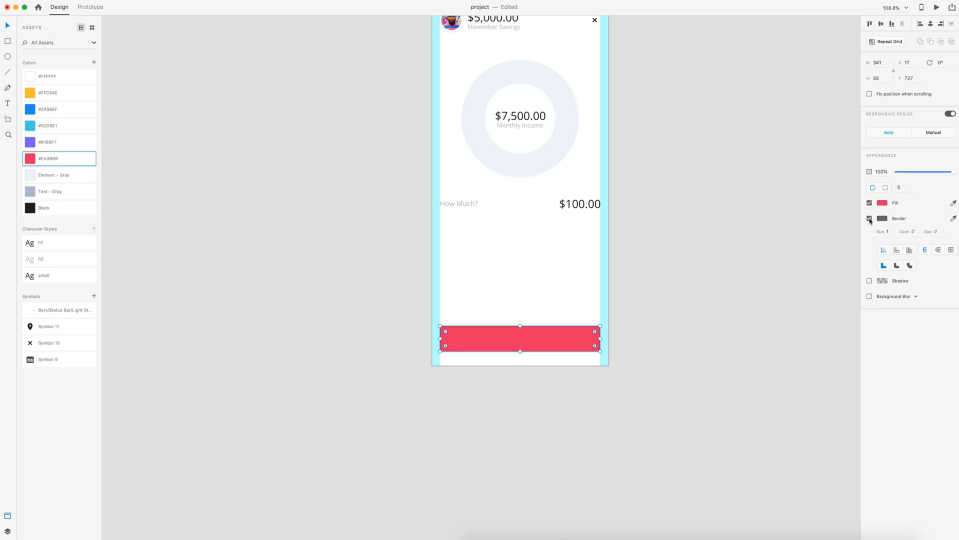
{"action": "left_click", "coordinate": [870, 218]}
- Add the text "Add Item" on the red button, in white (#FFFFFF) with centred text alignment
{"action": "key", "text": "t"}
{"action": "left_click", "coordinate": [524, 340]}
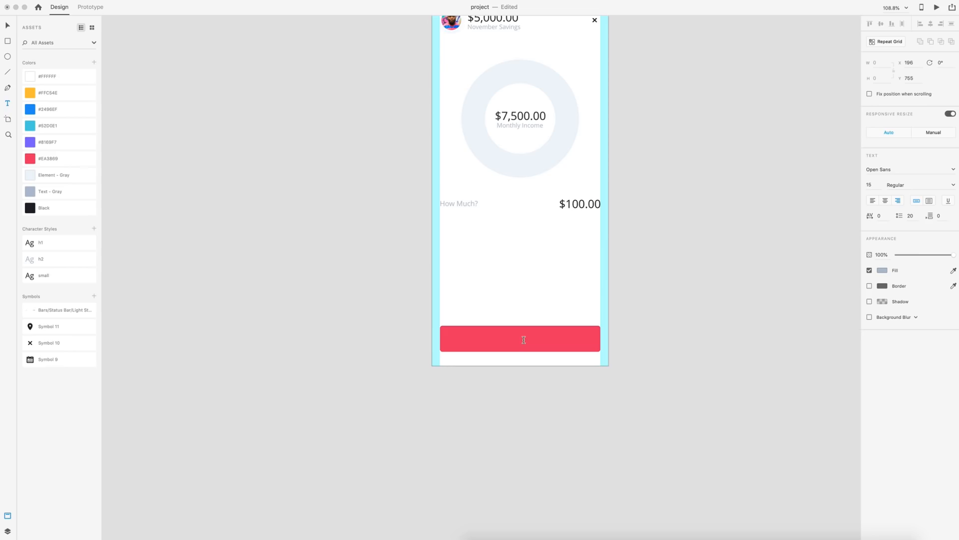
{"action": "type", "text": "Add Item"}
{"action": "left_click", "coordinate": [8, 26]}
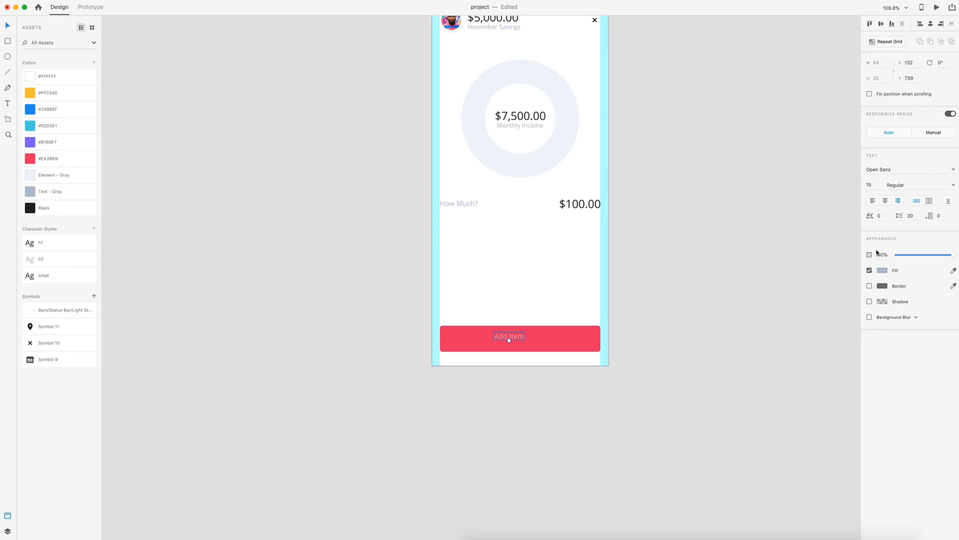
{"action": "left_click", "coordinate": [882, 271]}
{"action": "left_click_drag", "start_coordinate": [820, 263], "coordinate": [753, 213]}
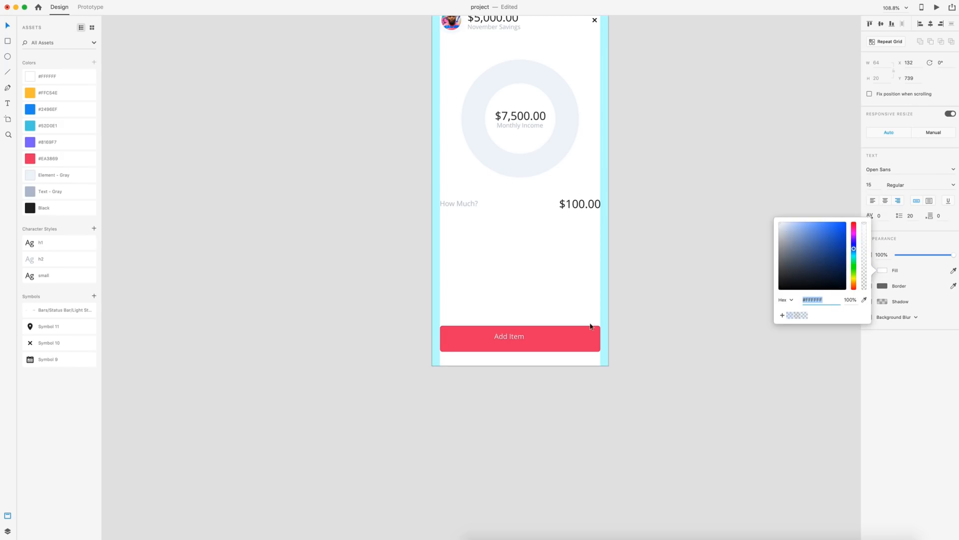
{"action": "left_click", "coordinate": [910, 245]}
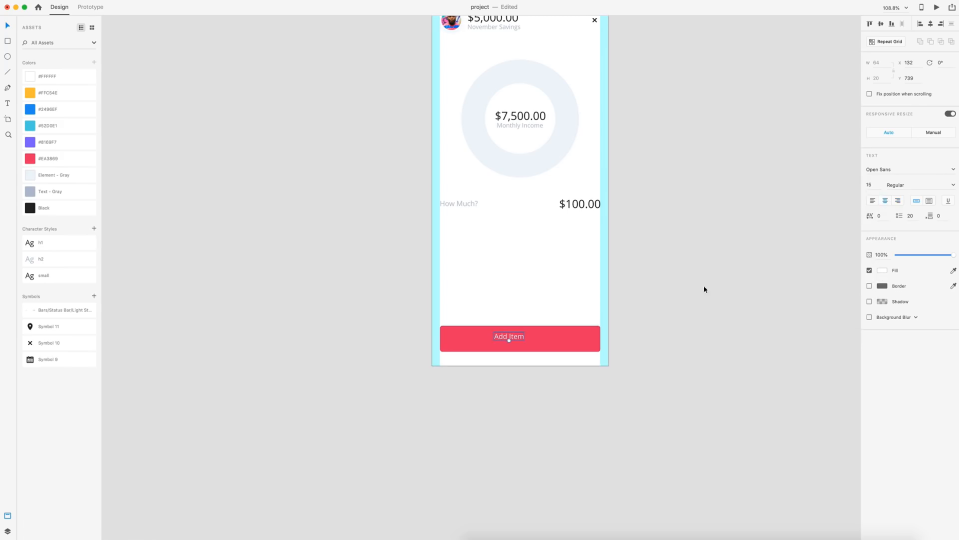
- Centre the "Add Item" text vertically and horizontally on the red button
{"action": "left_click", "coordinate": [570, 343], "text": "shift"}
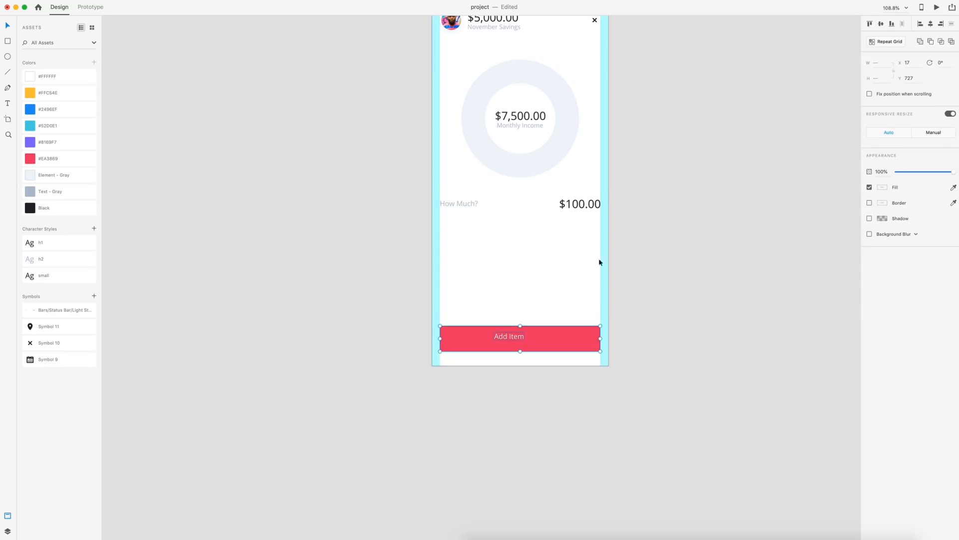
{"action": "left_click", "coordinate": [882, 25]}
{"action": "left_click", "coordinate": [931, 24]}
{"action": "left_click", "coordinate": [721, 334]}
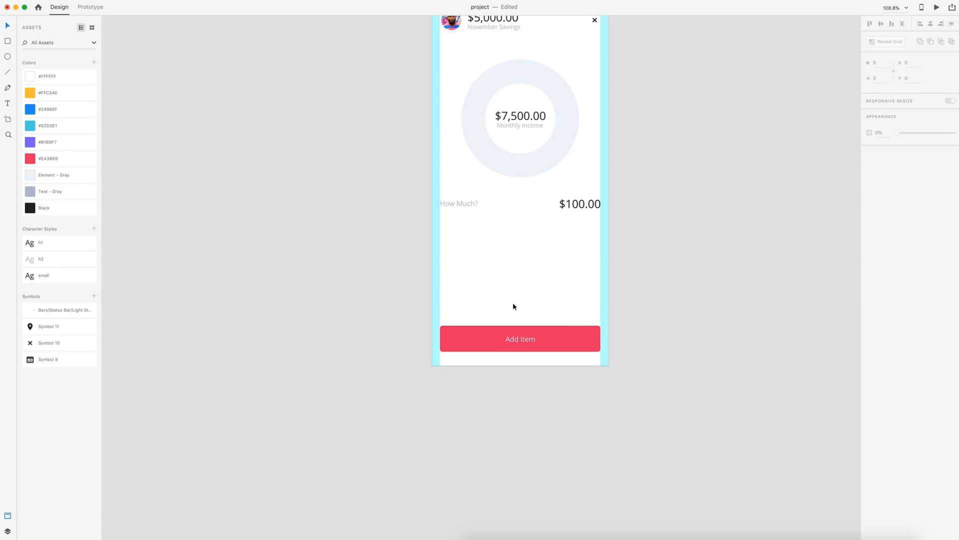
- Duplicate the red rectangle above the button, set its height to 50, and move it to Y 657
{"action": "scroll", "coordinate": [513, 307], "scroll_direction": "up", "scroll_amount": 3}
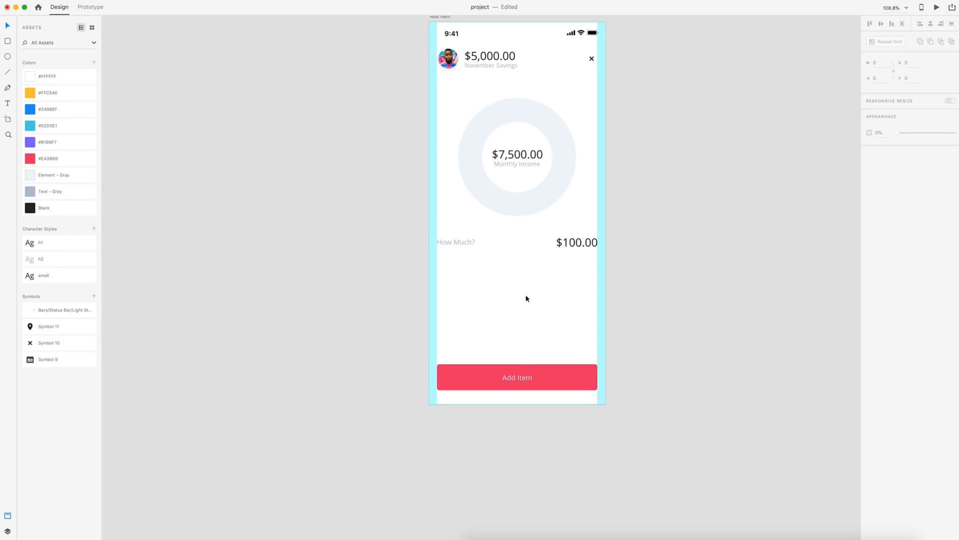
{"action": "left_click_drag", "start_coordinate": [474, 386], "coordinate": [478, 351]}
{"action": "left_click", "coordinate": [886, 76]}
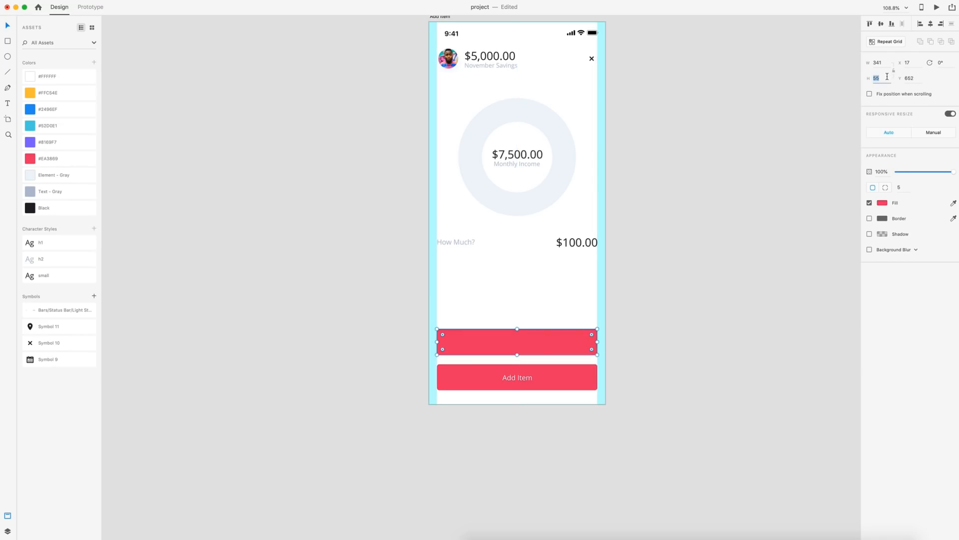
{"action": "type", "text": "50"}
{"action": "key", "text": "Return"}
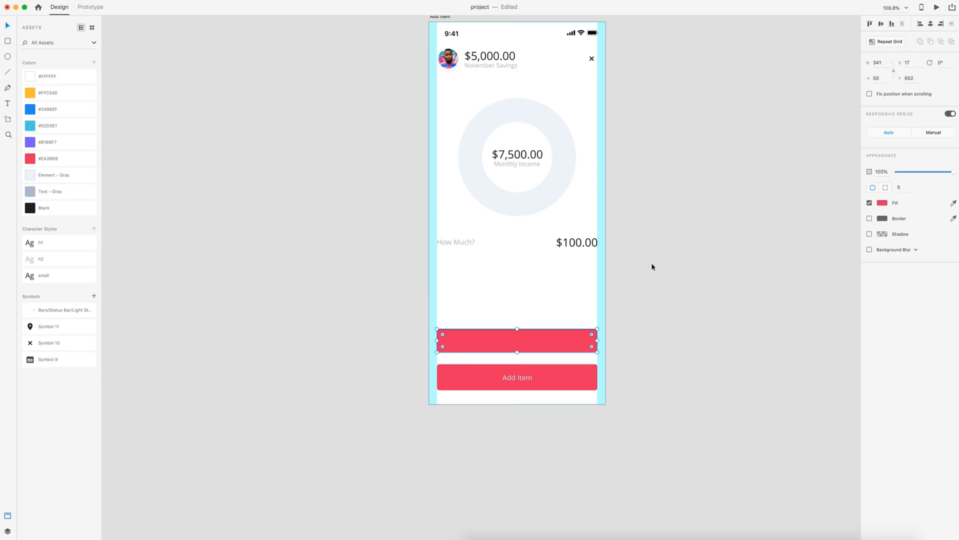
{"action": "key", "text": "Down"}
{"action": "key", "text": "Down"}
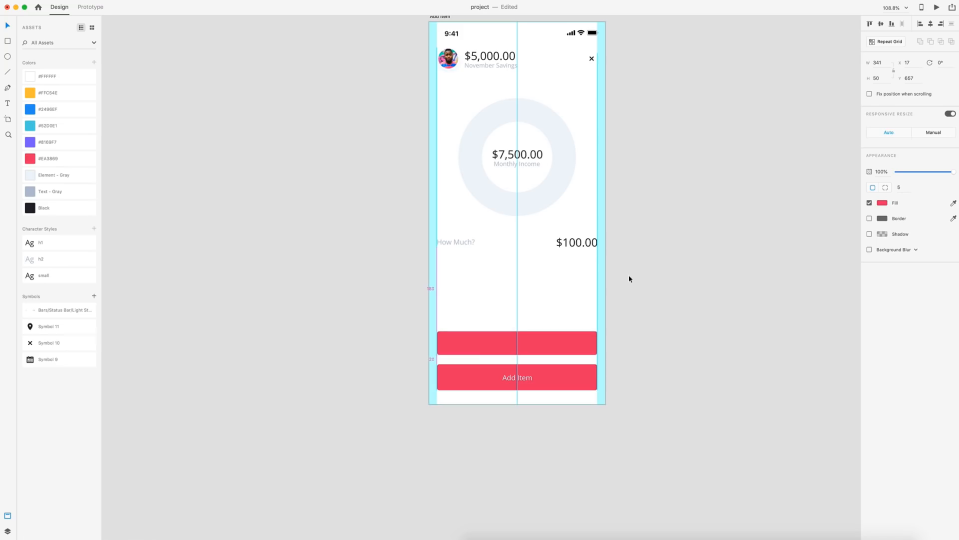
- Fill the upper rectangle with white (#FFFFFF) and add a shadow in a saved semi-transparent colour with a Y offset of 1
{"action": "left_click", "coordinate": [24, 77]}
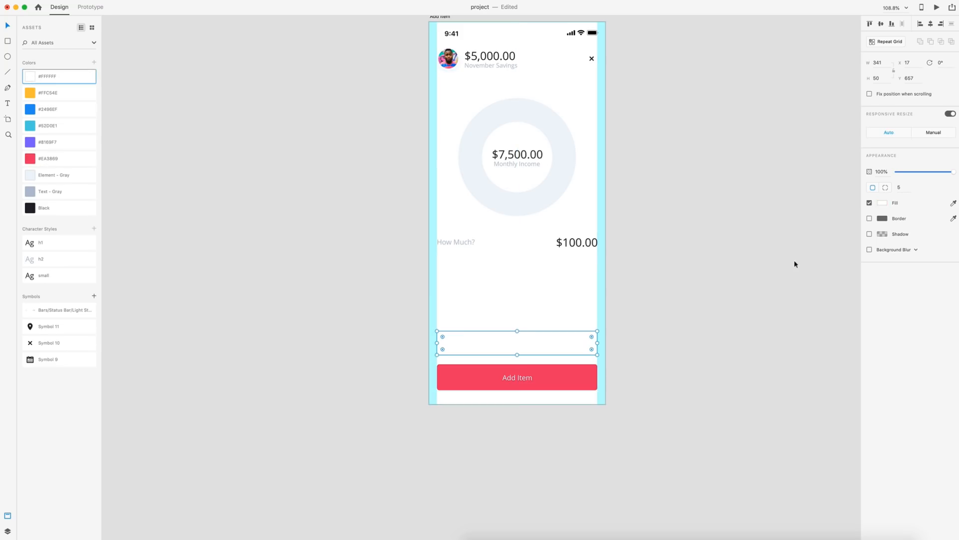
{"action": "left_click", "coordinate": [869, 234]}
{"action": "left_click", "coordinate": [882, 234]}
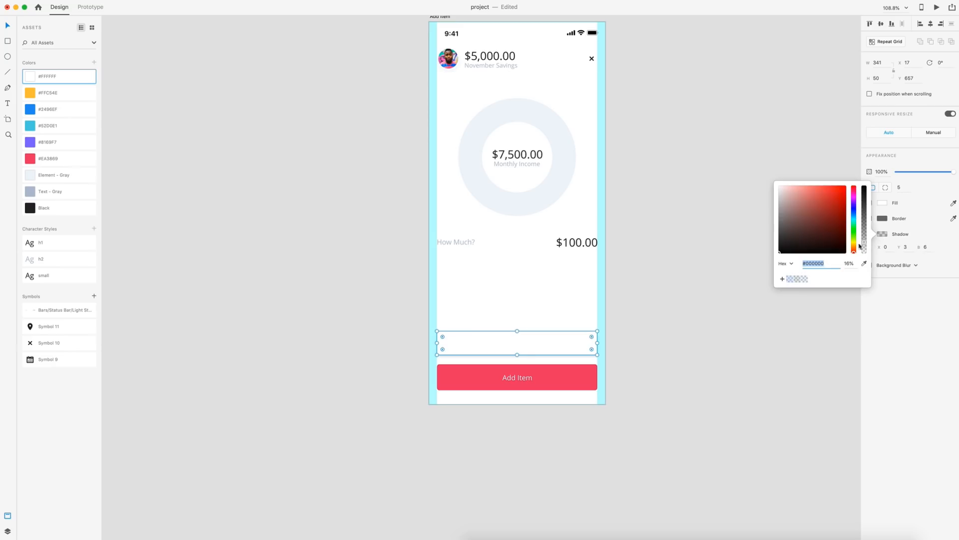
{"action": "left_click", "coordinate": [791, 280]}
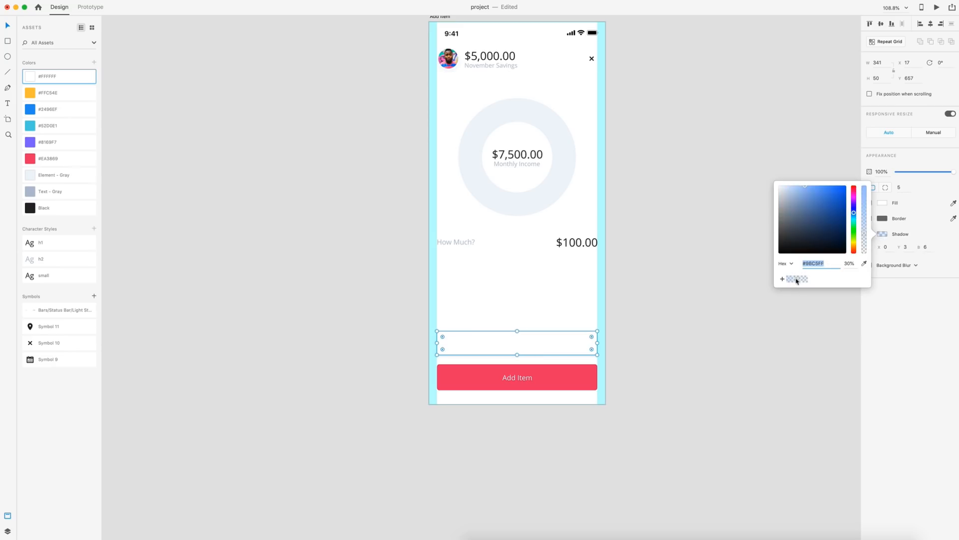
{"action": "left_click", "coordinate": [796, 280]}
{"action": "left_click", "coordinate": [908, 247]}
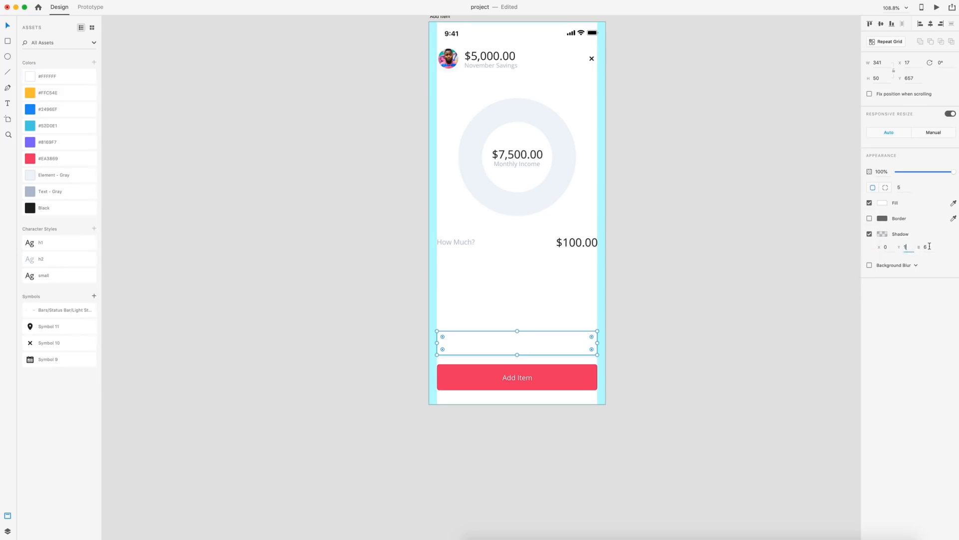
{"action": "left_click", "coordinate": [736, 249]}
- Split the white rectangle into two fields, making the right one 80 wide and placing it against the right margin
{"action": "left_click", "coordinate": [592, 343]}
{"action": "mouse_move", "coordinate": [598, 343]}
{"action": "left_mouse_down"}
{"action": "mouse_move", "coordinate": [505, 344]}
{"action": "mouse_move", "coordinate": [548, 343]}
{"action": "left_mouse_up"}
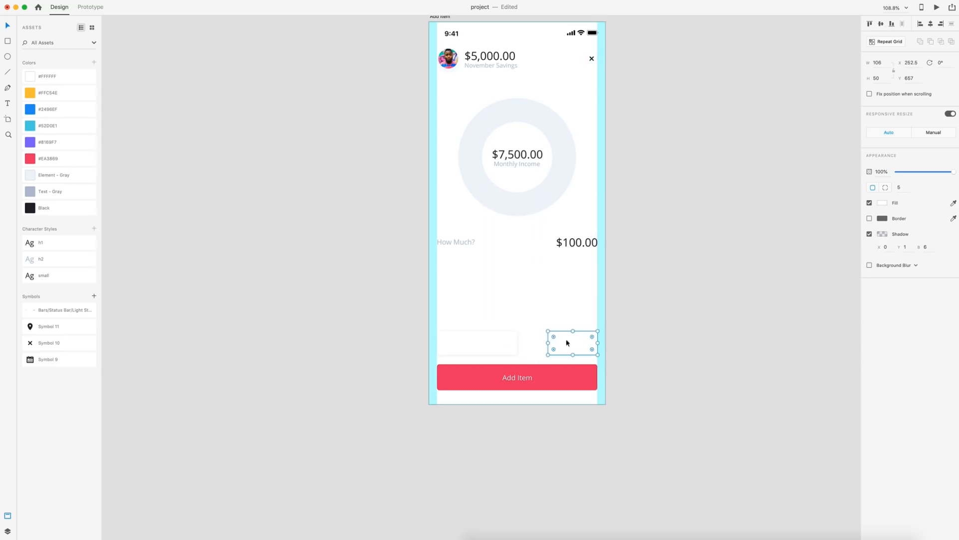
{"action": "left_click", "coordinate": [888, 62]}
{"action": "type", "text": "80"}
{"action": "key", "text": "Return"}
{"action": "left_click_drag", "start_coordinate": [567, 343], "coordinate": [576, 344]}
{"action": "left_click", "coordinate": [538, 323]}
- Widen the left white rectangle to 251 from the left margin, leaving a gap of 10 before the right rectangle
{"action": "left_click", "coordinate": [514, 344]}
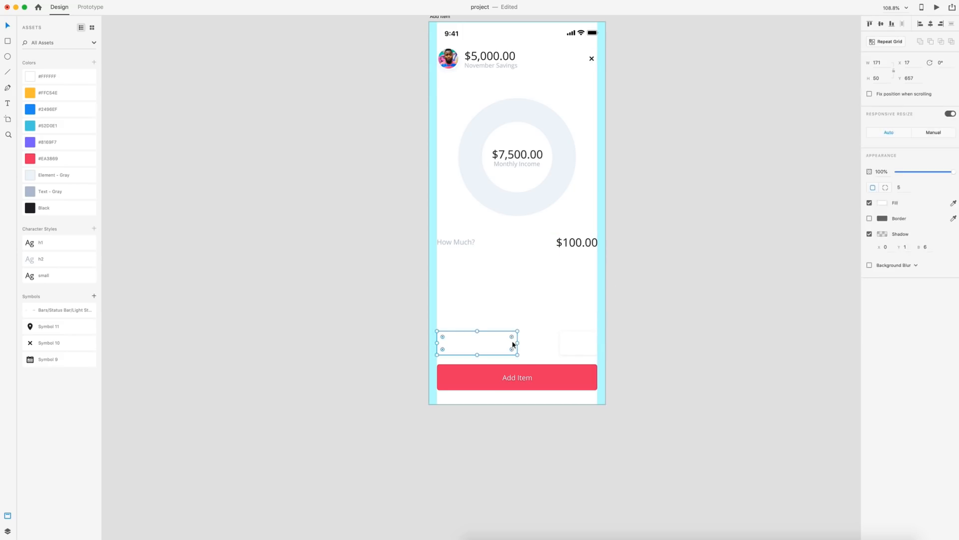
{"action": "left_click_drag", "start_coordinate": [517, 344], "coordinate": [559, 343]}
{"action": "key", "text": "shift+Left"}
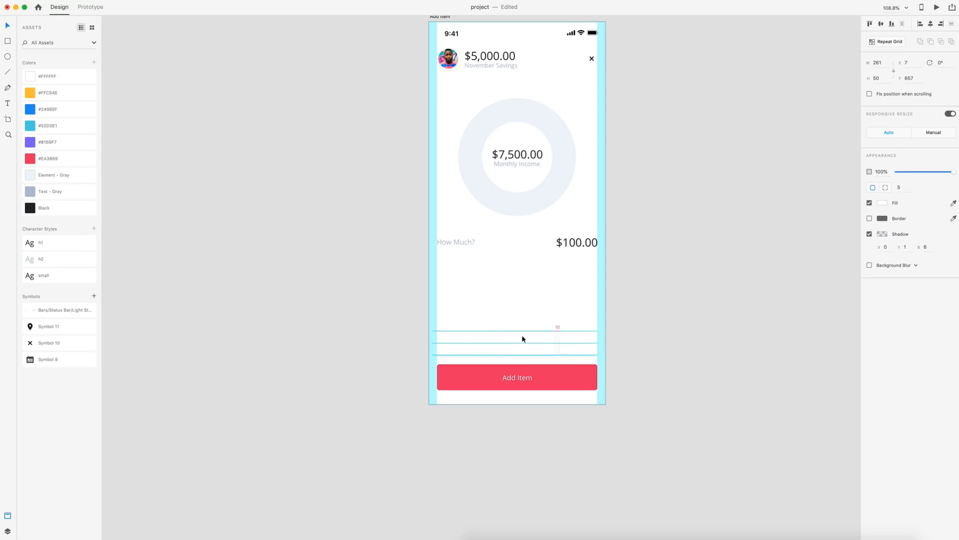
{"action": "scroll", "coordinate": [542, 350], "scroll_direction": "up", "scroll_amount": 5}
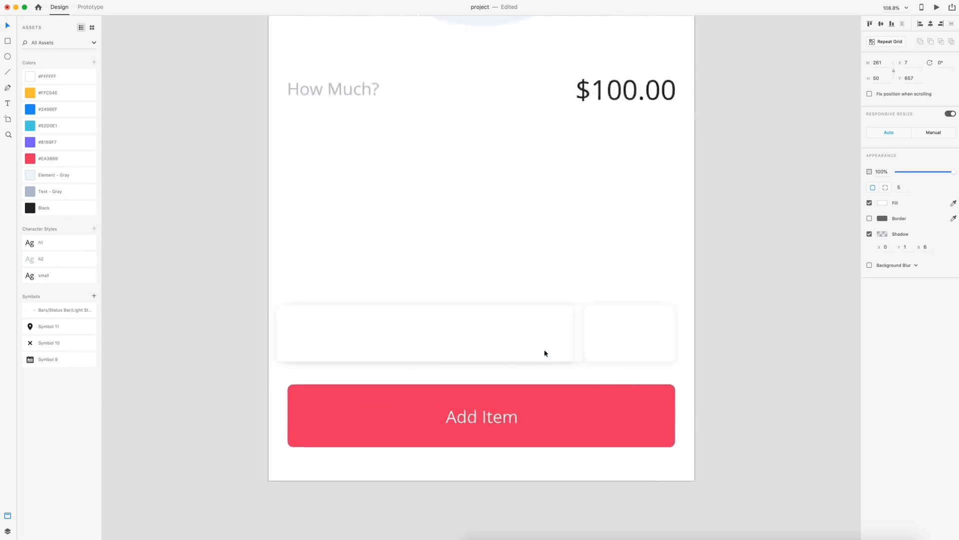
{"action": "scroll", "coordinate": [545, 350], "scroll_direction": "up", "scroll_amount": 2}
{"action": "left_click", "coordinate": [593, 314]}
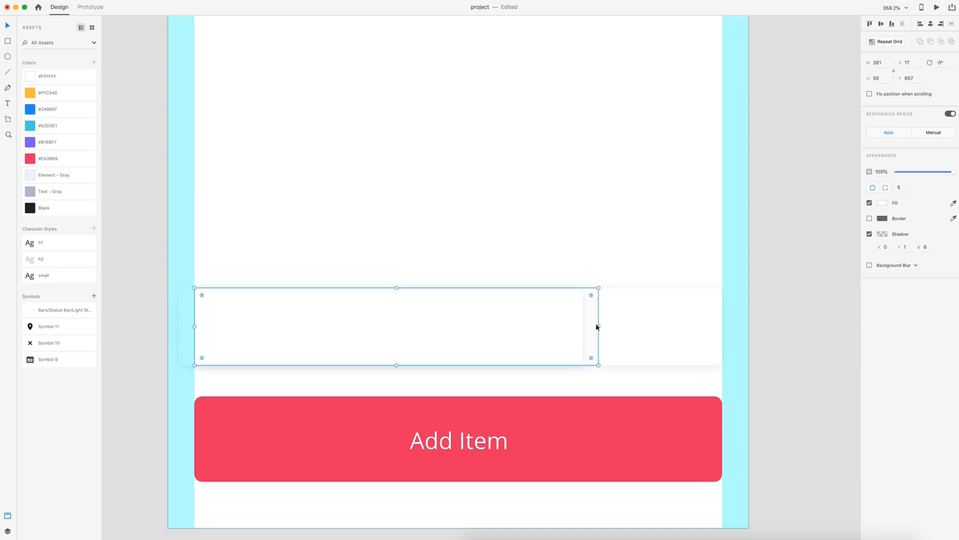
{"action": "mouse_move", "coordinate": [598, 327]}
{"action": "left_mouse_down"}
{"action": "mouse_move", "coordinate": [580, 326]}
{"action": "mouse_move", "coordinate": [582, 335]}
{"action": "left_mouse_up"}
{"action": "left_click", "coordinate": [530, 344]}
{"action": "key", "text": "Delete"}
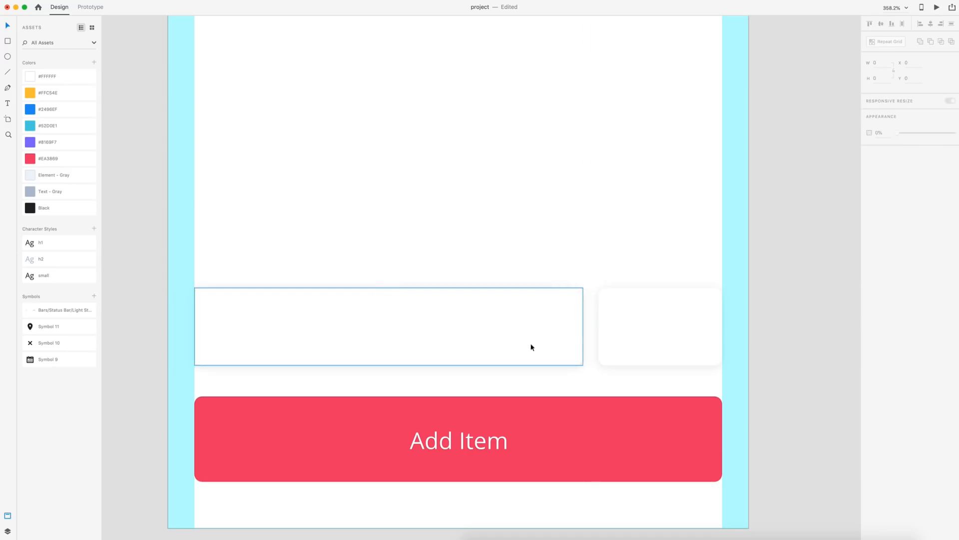
{"action": "left_click", "coordinate": [535, 331]}
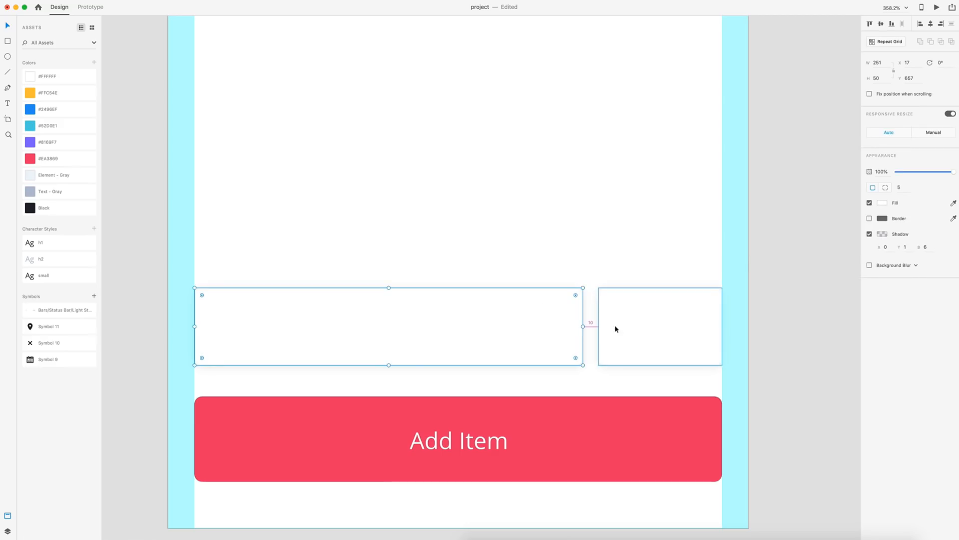
- Narrow the left white rectangle to double its gap to the right rectangle, with its left edge on the margin
{"action": "scroll", "coordinate": [595, 338], "scroll_direction": "down", "scroll_amount": 5}
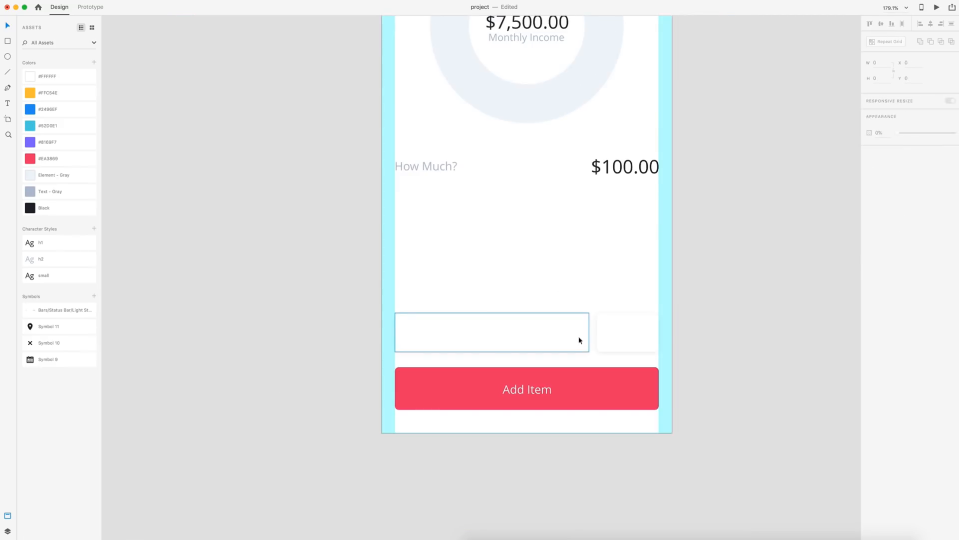
{"action": "key", "text": "shift+Left"}
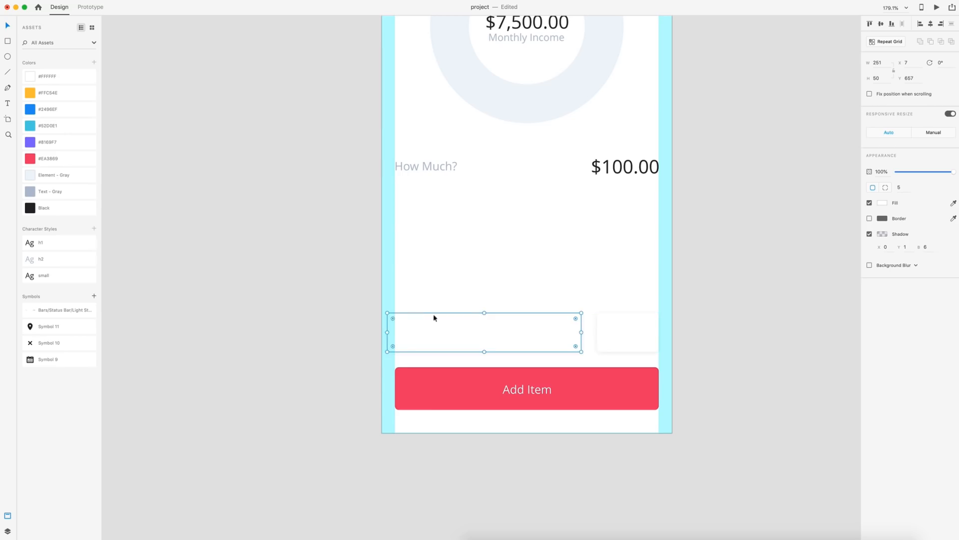
{"action": "left_click", "coordinate": [386, 329]}
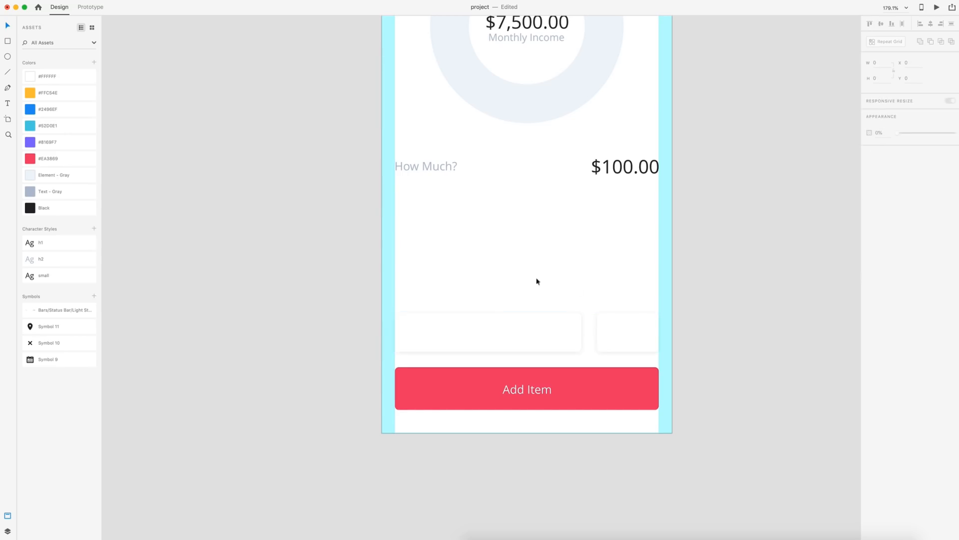
- Copy the "Add Item" label onto the left white rectangle and give the copy the saved Black fill
{"action": "scroll", "coordinate": [720, 275], "scroll_direction": "down", "scroll_amount": 4}
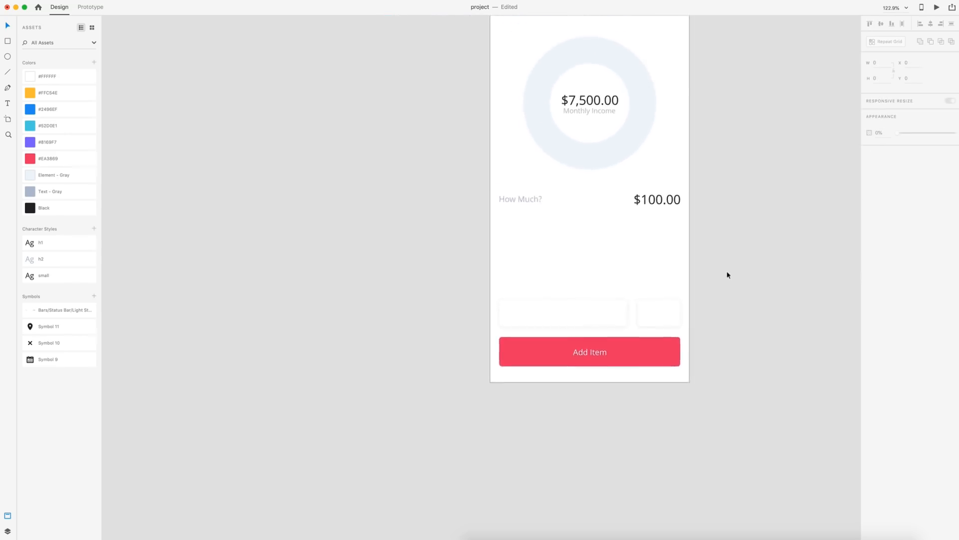
{"action": "scroll", "coordinate": [724, 275], "scroll_direction": "up", "scroll_amount": 2}
{"action": "left_click_drag", "start_coordinate": [547, 384], "coordinate": [478, 331]}
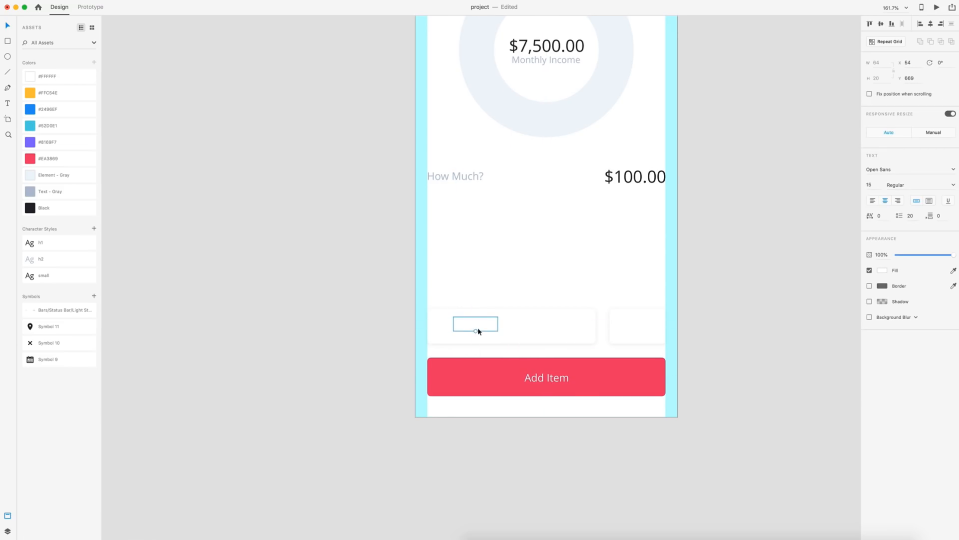
{"action": "left_click", "coordinate": [33, 210]}
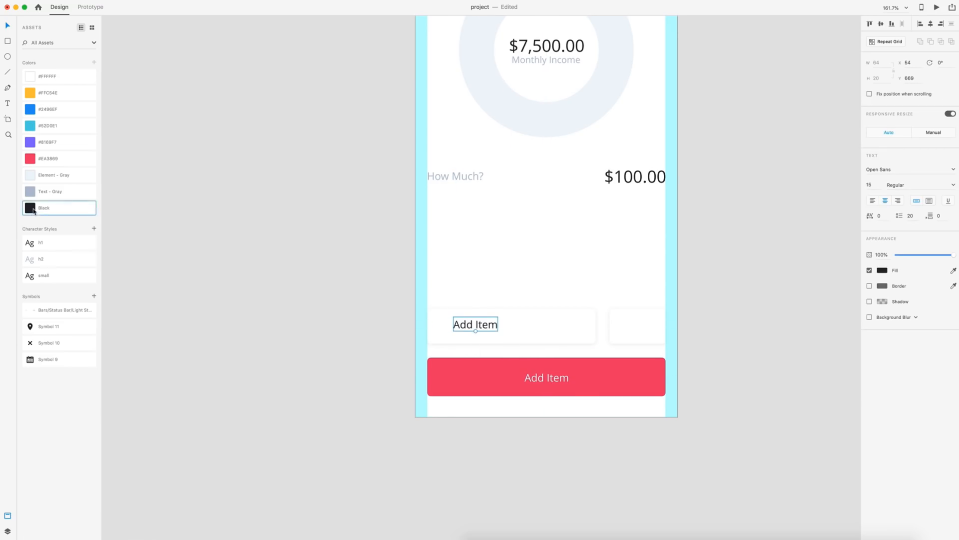
- Change the copied label's text to "Business Lunch" and align it left
{"action": "double_click", "coordinate": [477, 324]}
{"action": "type", "text": "Busine"}
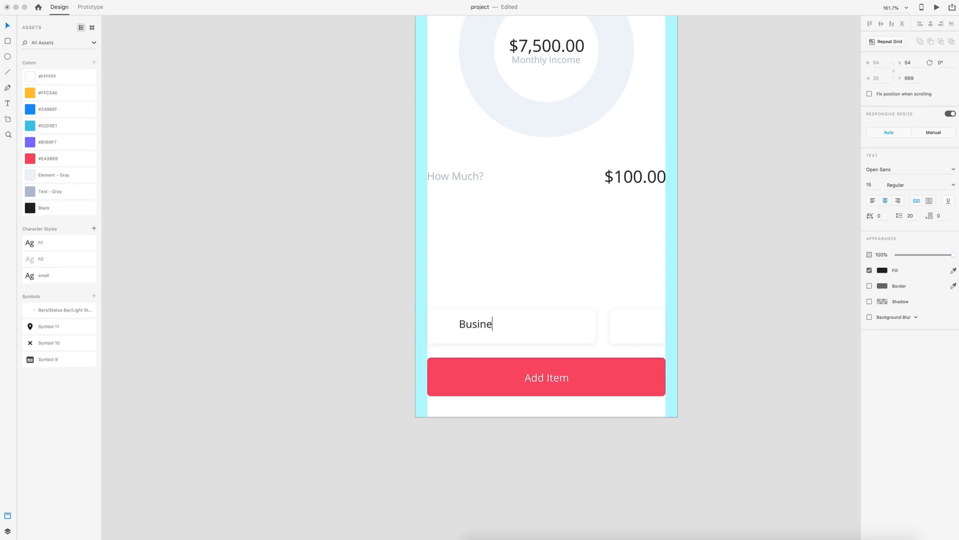
{"action": "type", "text": "ss Lunch"}
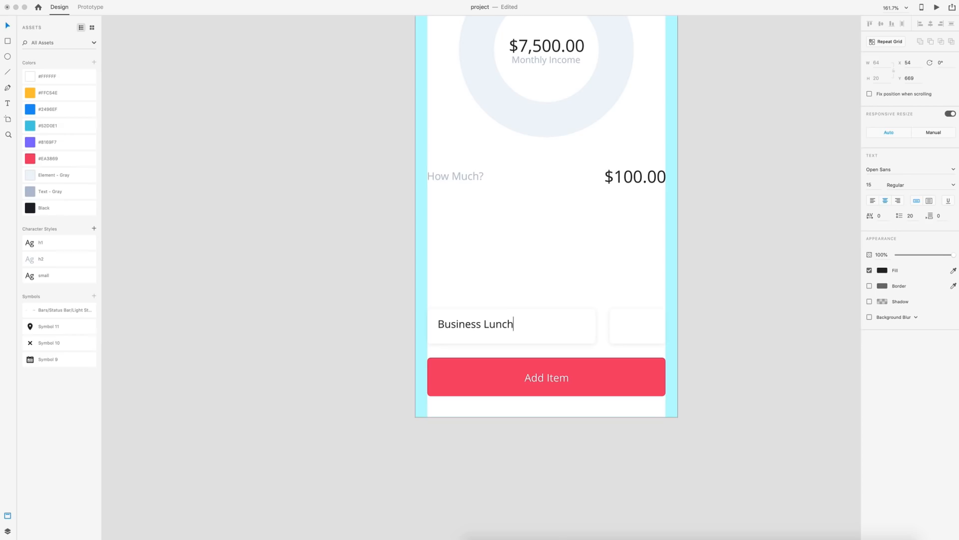
{"action": "key", "text": "Escape"}
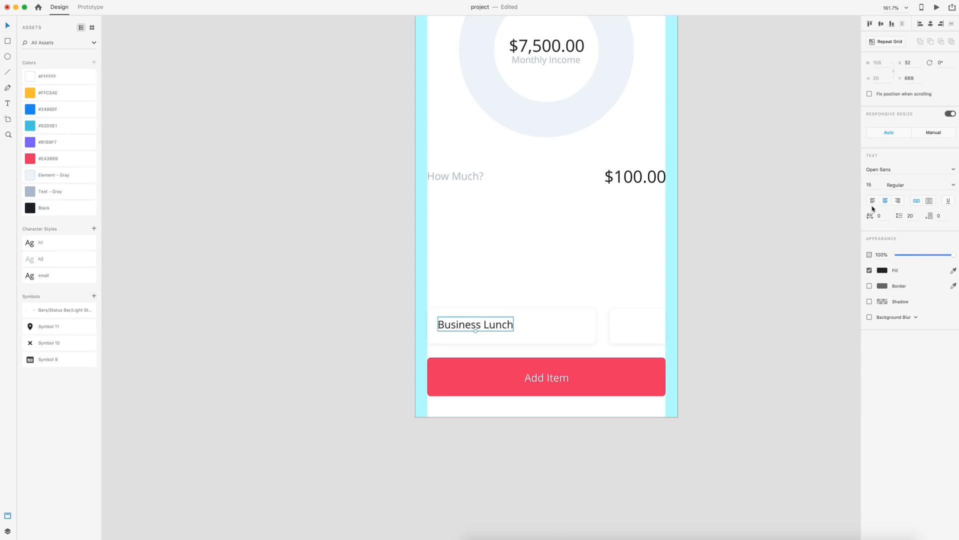
- Duplicate the "Business Lunch" label onto the right white rectangle and change the copy's text to "Food"
{"action": "left_click_drag", "start_coordinate": [456, 325], "coordinate": [639, 325]}
{"action": "left_click", "coordinate": [541, 246]}
{"action": "double_click", "coordinate": [639, 326]}
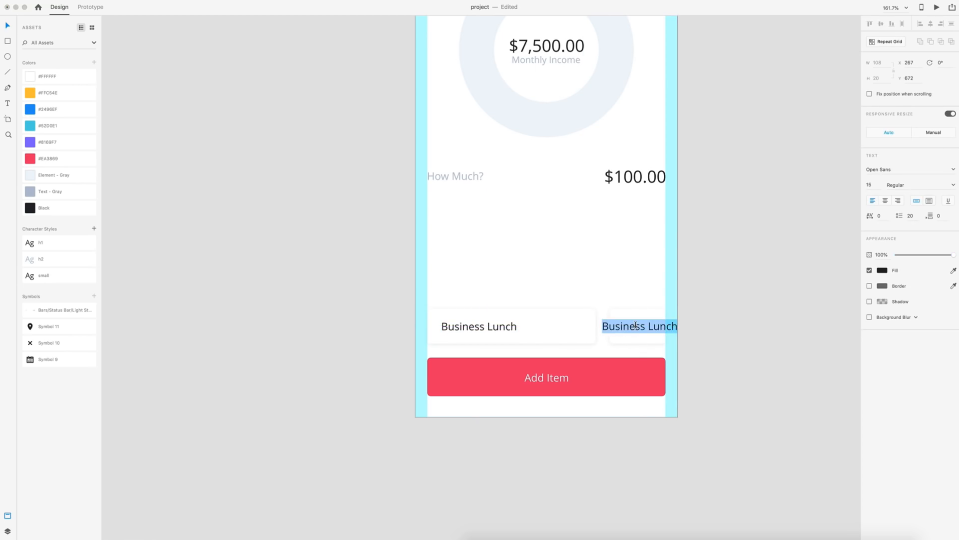
{"action": "type", "text": "Food"}
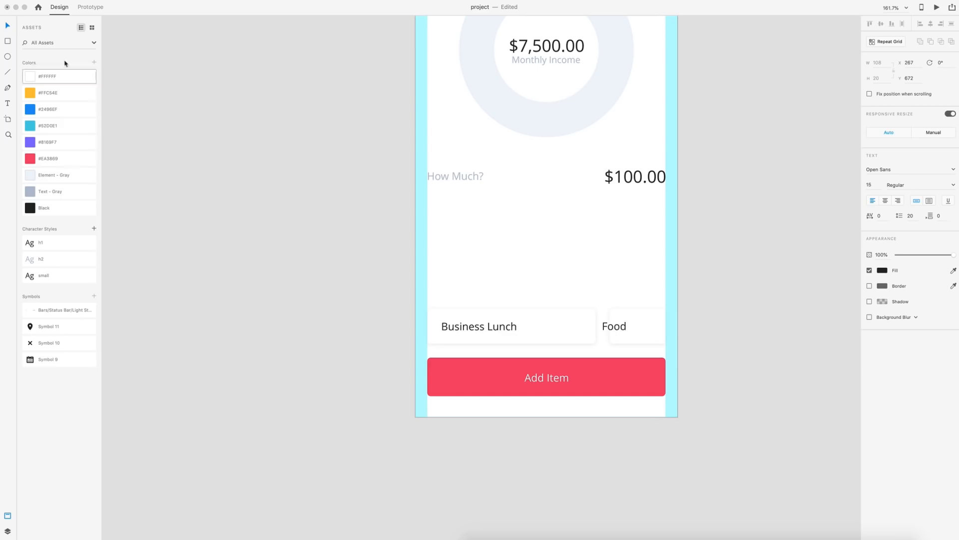
{"action": "left_click", "coordinate": [6, 24]}
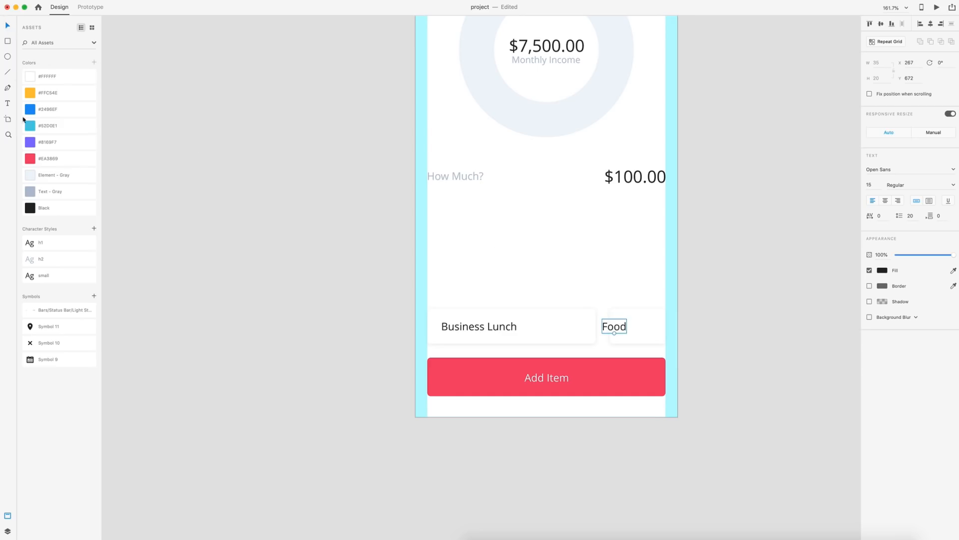
- Give the "Food" label the saved red fill and centred text alignment, and centre it on the right white rectangle
{"action": "left_click", "coordinate": [32, 161]}
{"action": "left_click", "coordinate": [885, 200]}
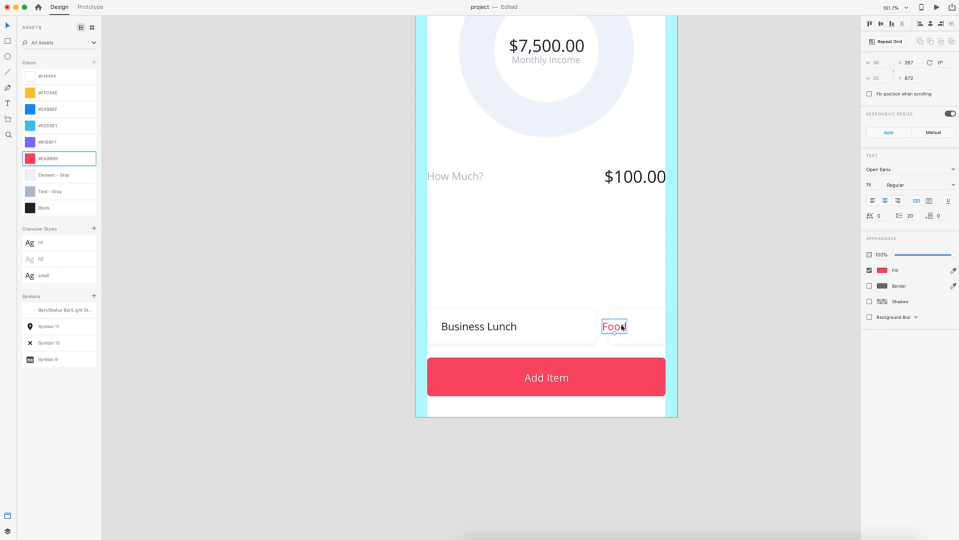
{"action": "left_click_drag", "start_coordinate": [619, 327], "coordinate": [644, 328]}
{"action": "left_click", "coordinate": [651, 319], "text": "shift"}
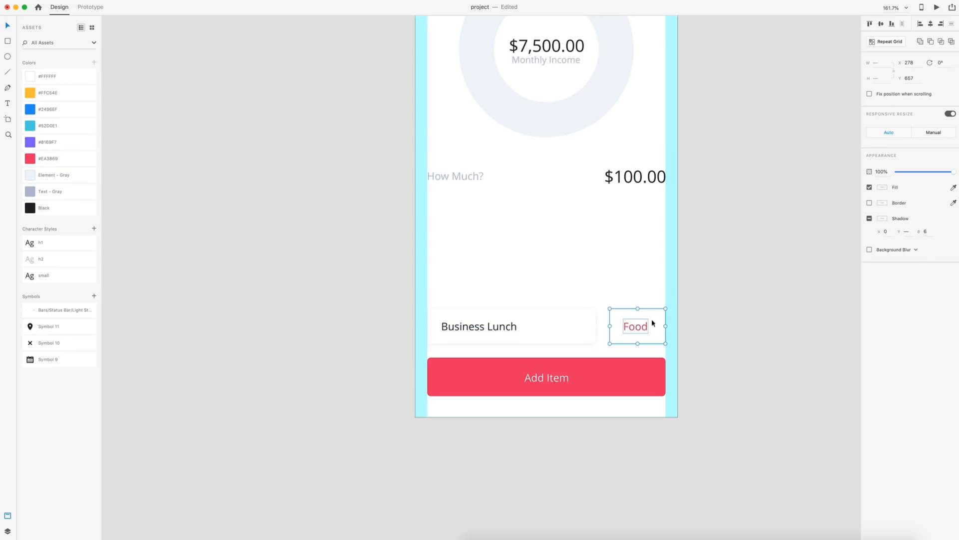
{"action": "left_click", "coordinate": [931, 25]}
{"action": "left_click", "coordinate": [735, 259]}
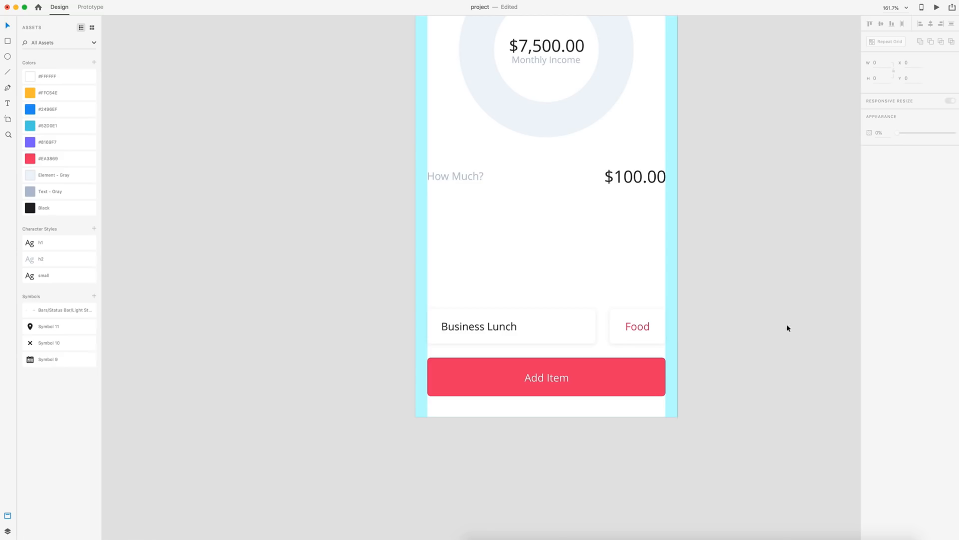
- Place the location pin symbol near the right end of the "Business Lunch" field and colour it Text - Gray
{"action": "left_click_drag", "start_coordinate": [29, 327], "coordinate": [579, 330]}
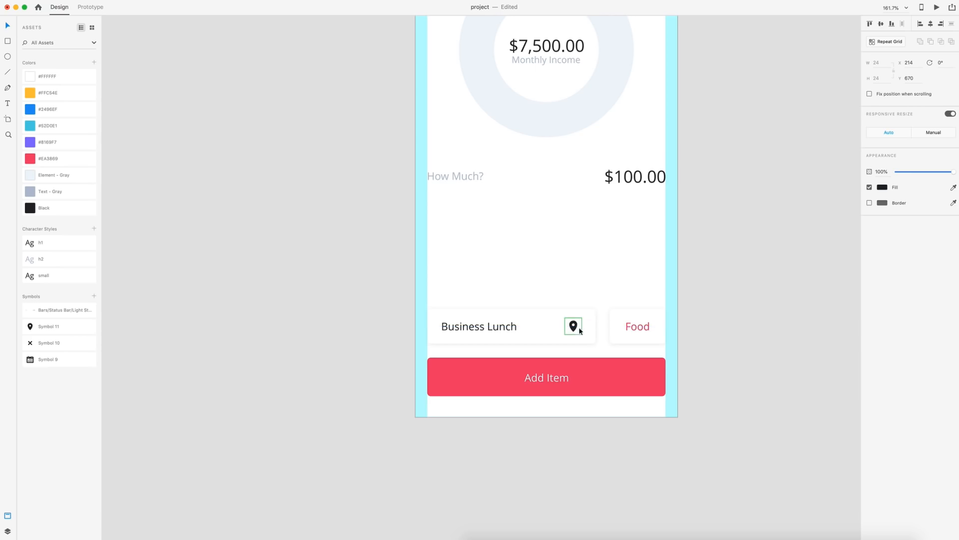
{"action": "left_click", "coordinate": [32, 192]}
{"action": "left_click", "coordinate": [283, 278]}
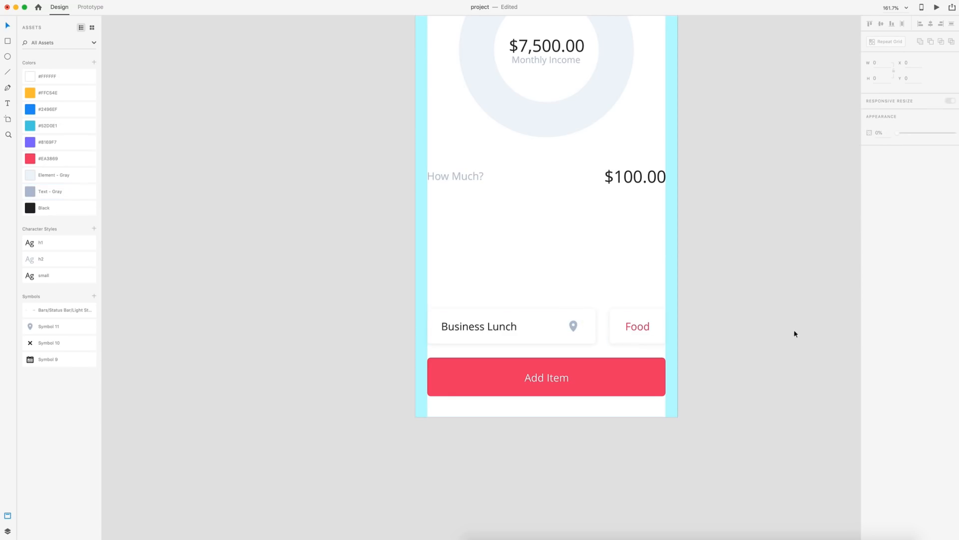
- Draw a 341 wide rectangle between the margins at about Y 577, below the amount row, and set its height to 6
{"action": "scroll", "coordinate": [788, 331], "scroll_direction": "down", "scroll_amount": 5}
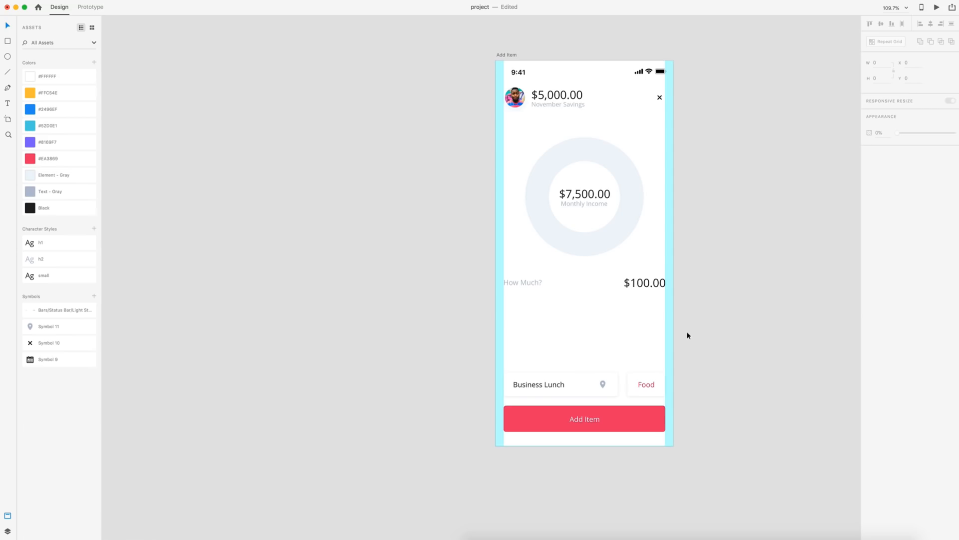
{"action": "left_click", "coordinate": [8, 40]}
{"action": "mouse_move", "coordinate": [504, 334]}
{"action": "left_mouse_down"}
{"action": "mouse_move", "coordinate": [612, 348]}
{"action": "mouse_move", "coordinate": [666, 341]}
{"action": "left_mouse_up"}
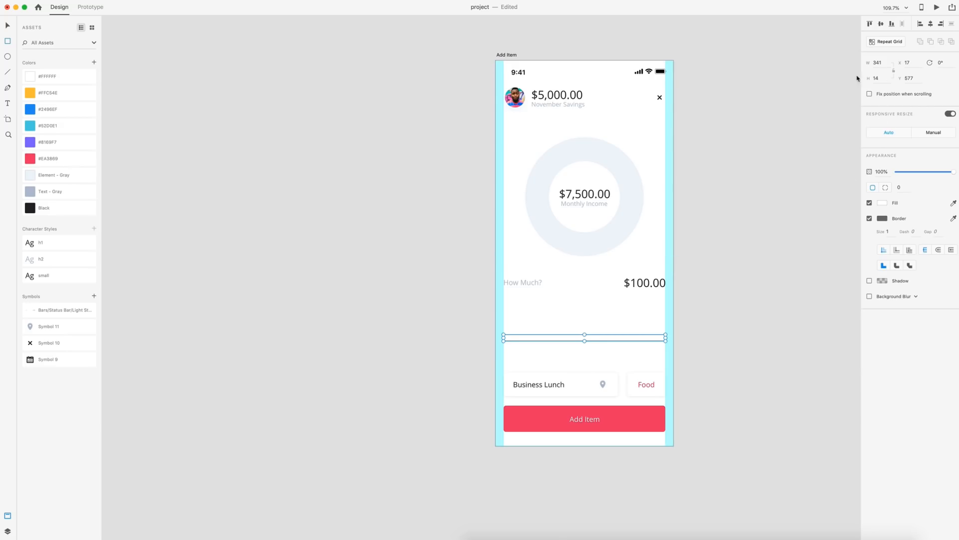
{"action": "left_click", "coordinate": [877, 78]}
{"action": "type", "text": "6"}
{"action": "key", "text": "Return"}
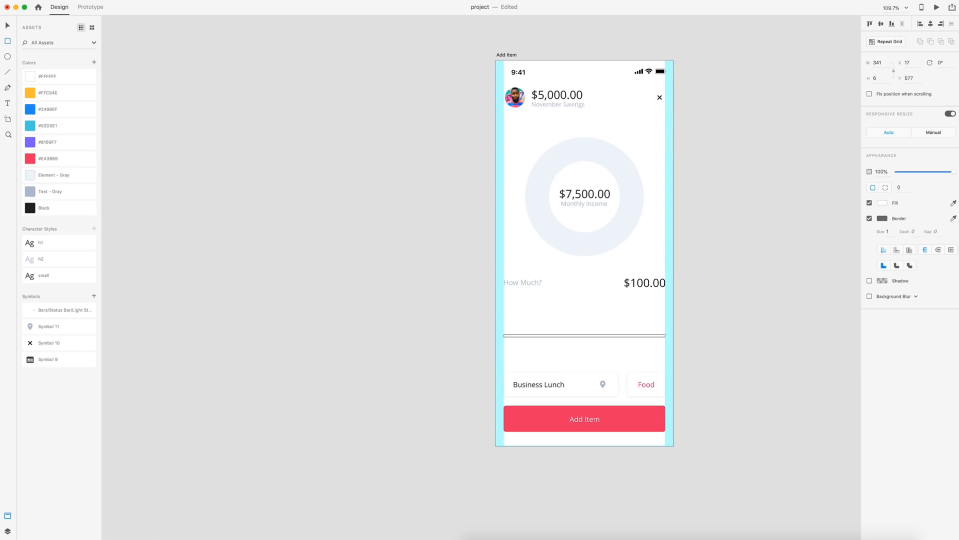
- Give the thin bar the Element - Gray fill, remove its border, and set its corner radius to 1000
{"action": "right_click", "coordinate": [29, 177]}
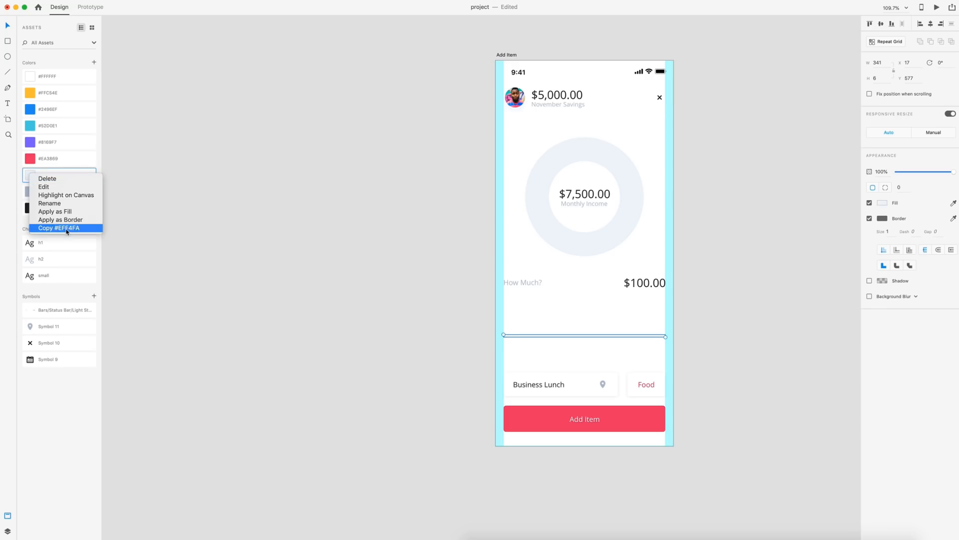
{"action": "left_click", "coordinate": [68, 227]}
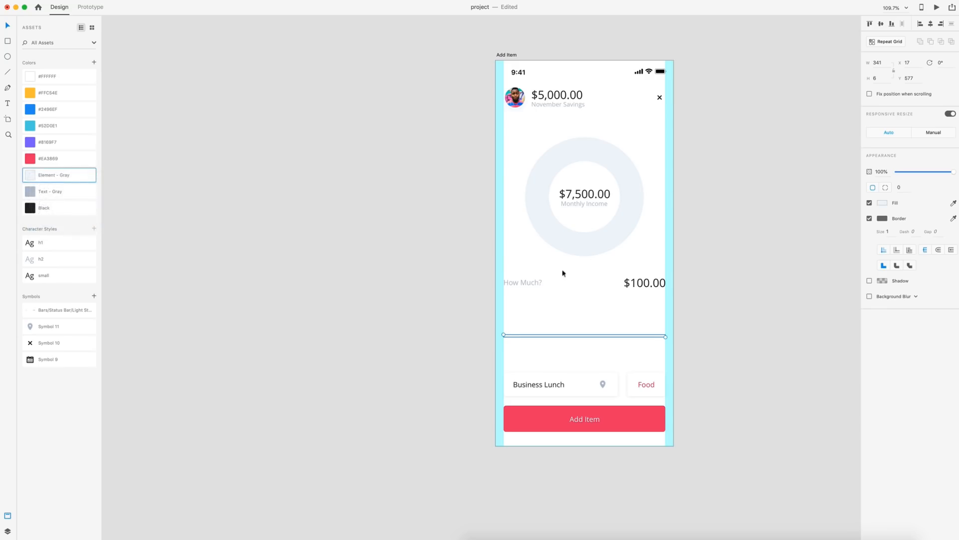
{"action": "left_click", "coordinate": [869, 218]}
{"action": "left_click", "coordinate": [901, 188]}
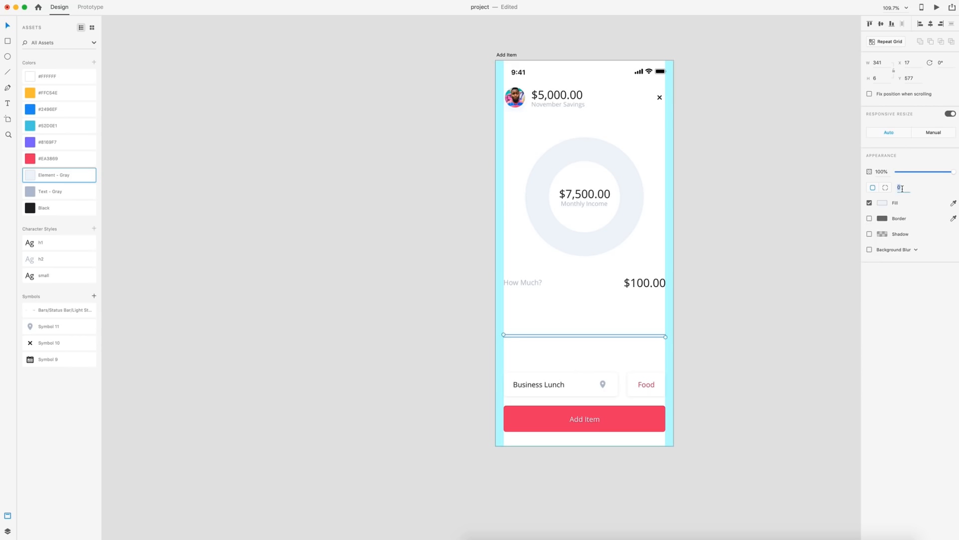
{"action": "type", "text": "1000"}
{"action": "key", "text": "Return"}
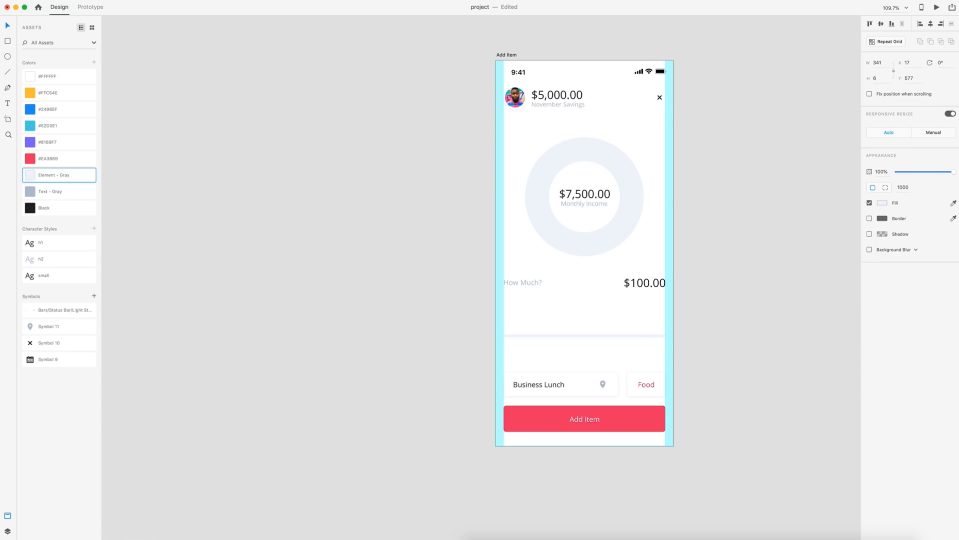
- Move the thin gray bar up to about Y 567, between the amount row and the item fields
{"action": "scroll", "coordinate": [666, 341], "scroll_direction": "up", "scroll_amount": 5}
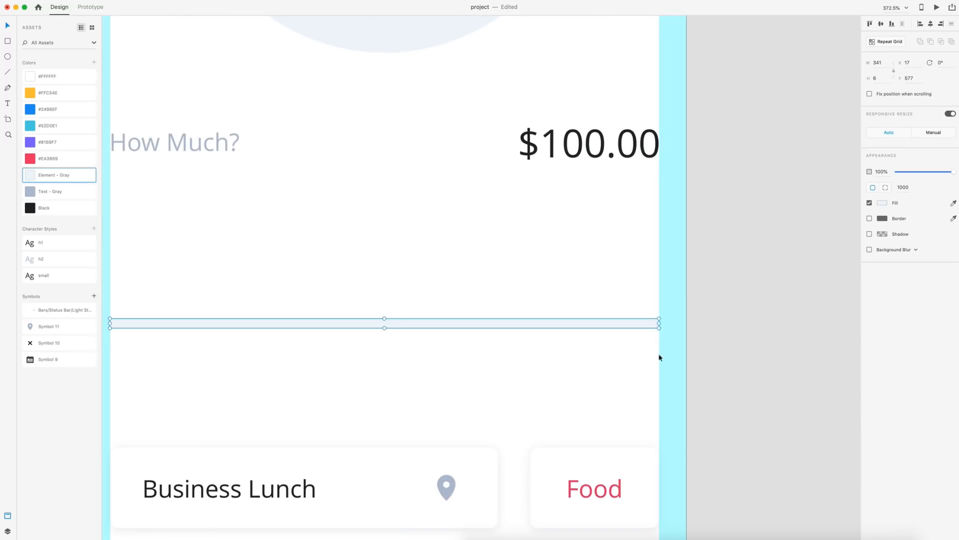
{"action": "scroll", "coordinate": [659, 357], "scroll_direction": "down", "scroll_amount": 4}
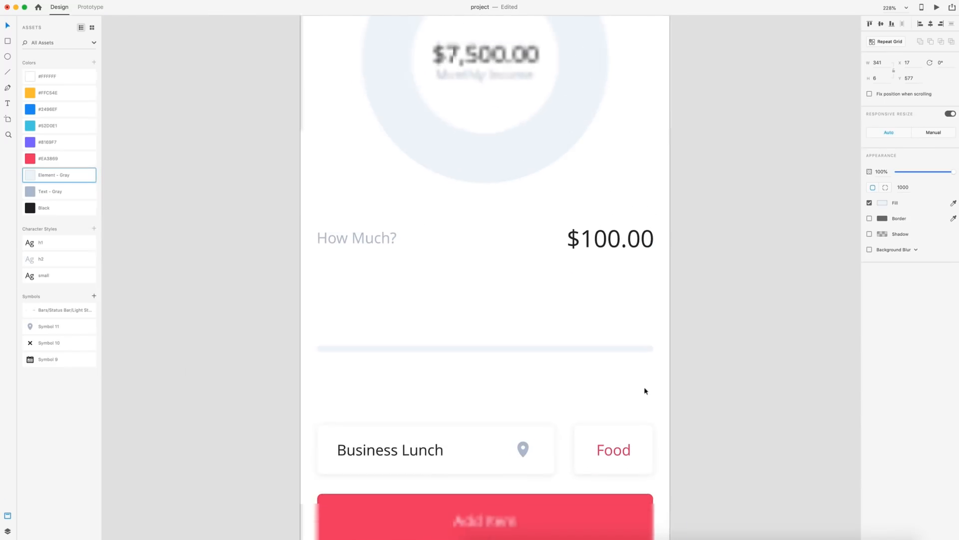
{"action": "left_click", "coordinate": [195, 202]}
{"action": "left_click_drag", "start_coordinate": [523, 349], "coordinate": [525, 340]}
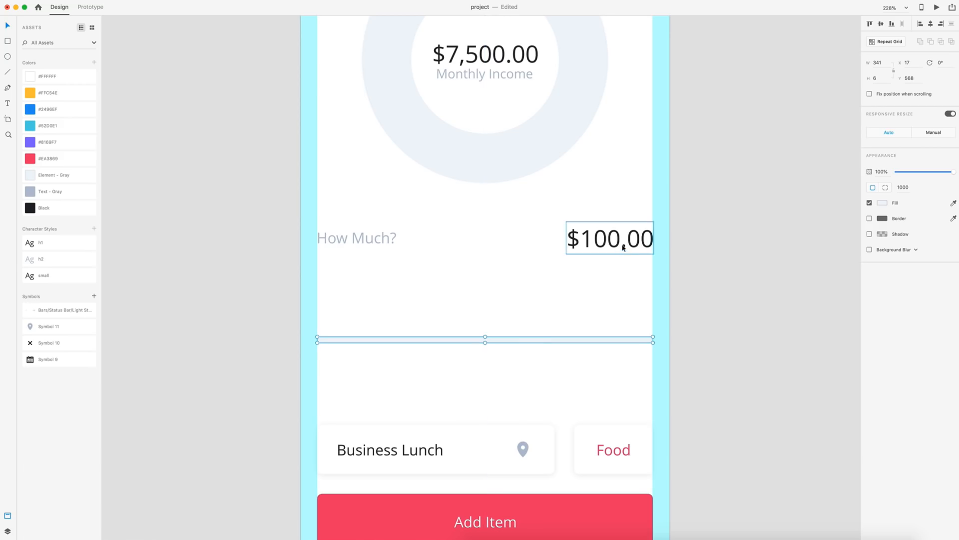
{"action": "left_click", "coordinate": [601, 281]}
{"action": "left_click_drag", "start_coordinate": [638, 283], "coordinate": [320, 223]}
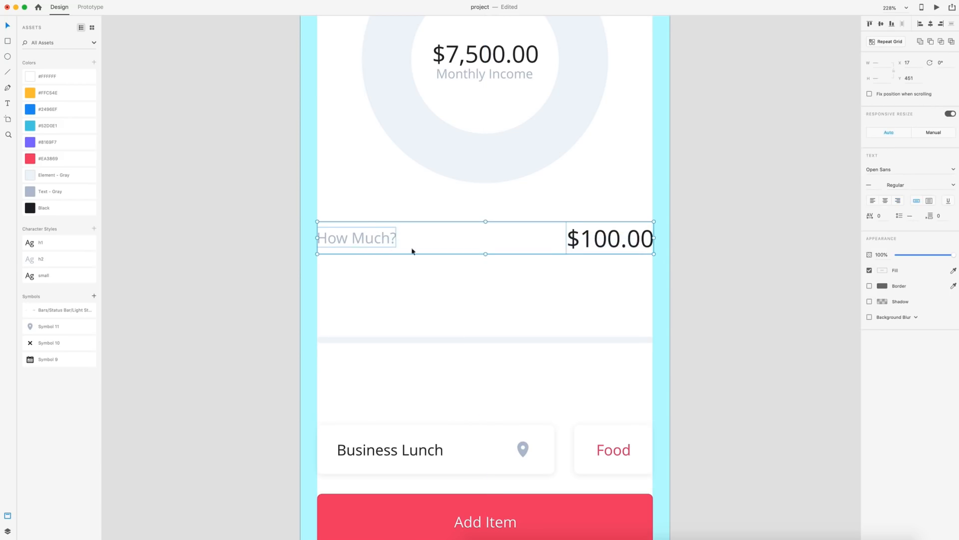
{"action": "left_click", "coordinate": [460, 270]}
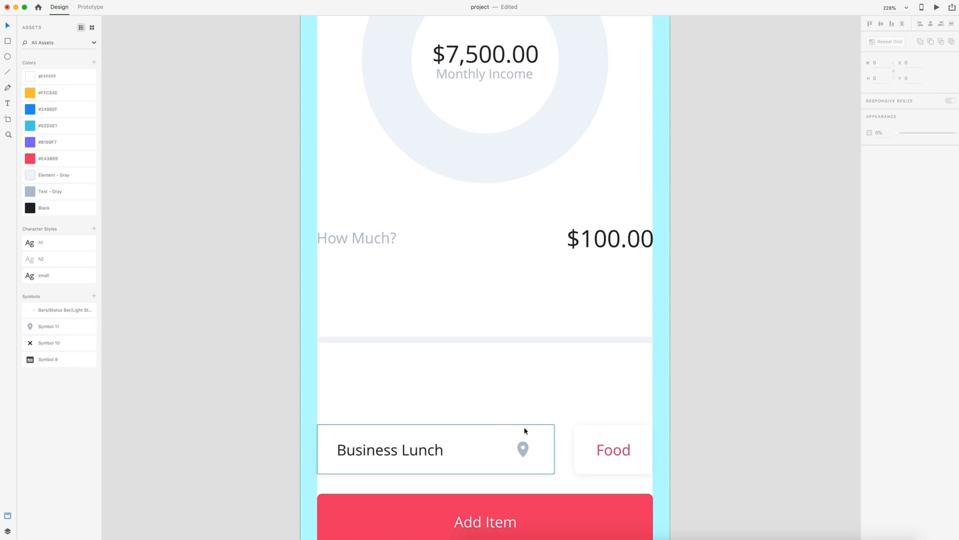
{"action": "key", "text": "super+z"}
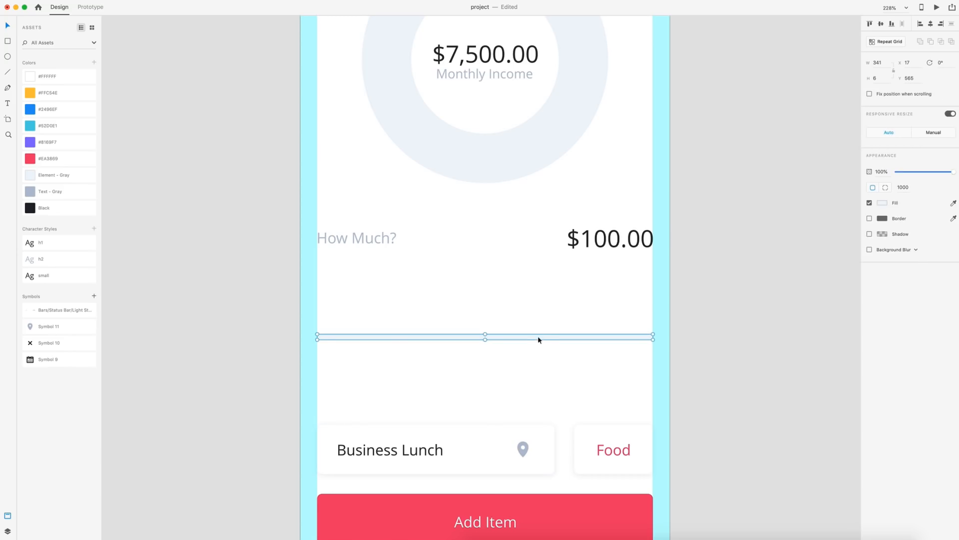
{"action": "left_click_drag", "start_coordinate": [539, 339], "coordinate": [538, 338]}
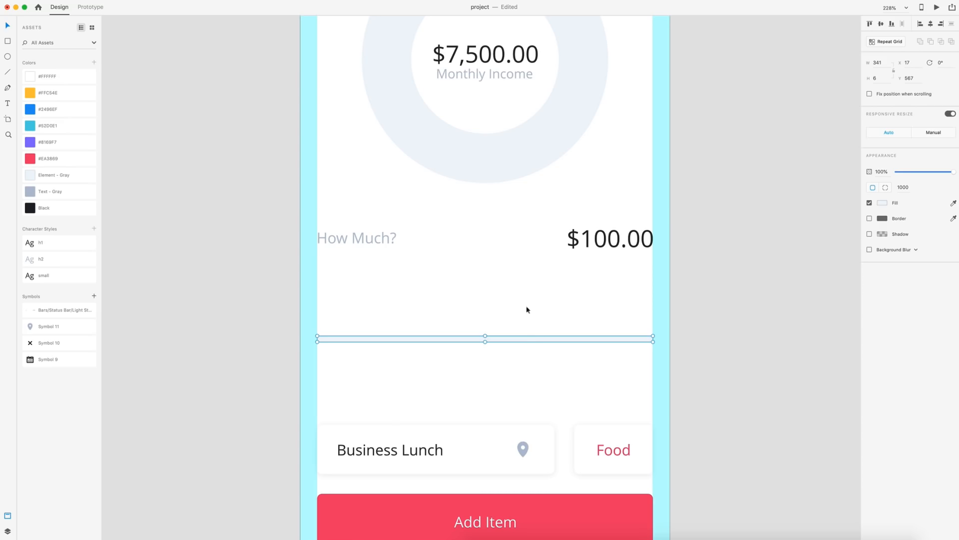
{"action": "left_click", "coordinate": [602, 345]}
{"action": "key", "text": "super+0"}
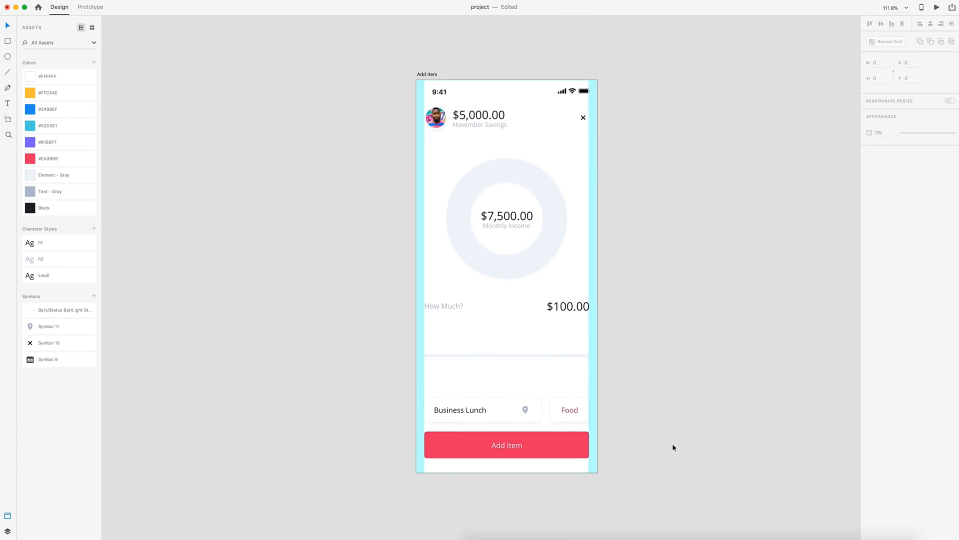
- Duplicate the thin gray bar in place, give the copy the saved red fill, and shorten it from its right end to about 75 wide
{"action": "scroll", "coordinate": [476, 372], "scroll_direction": "up", "scroll_amount": 5}
{"action": "left_click", "coordinate": [523, 345]}
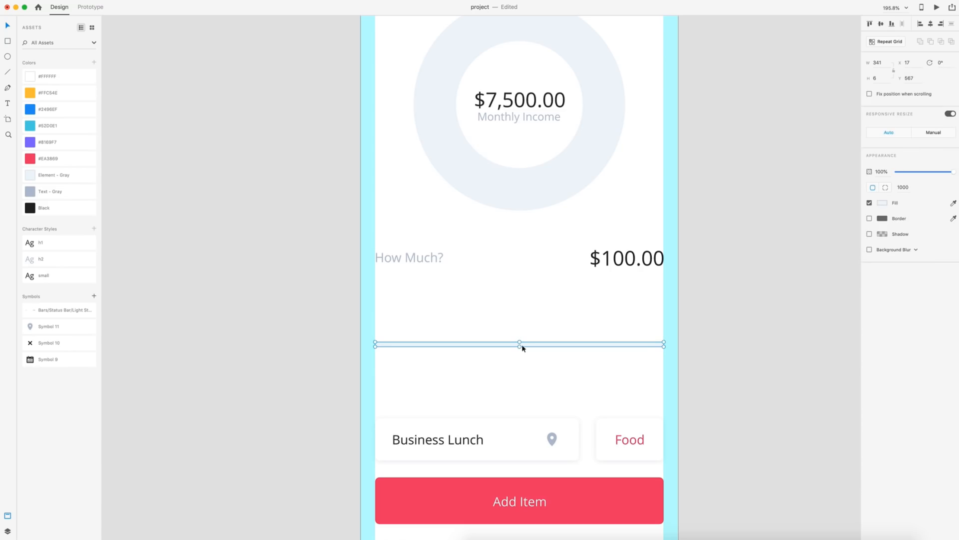
{"action": "left_click", "coordinate": [50, 158]}
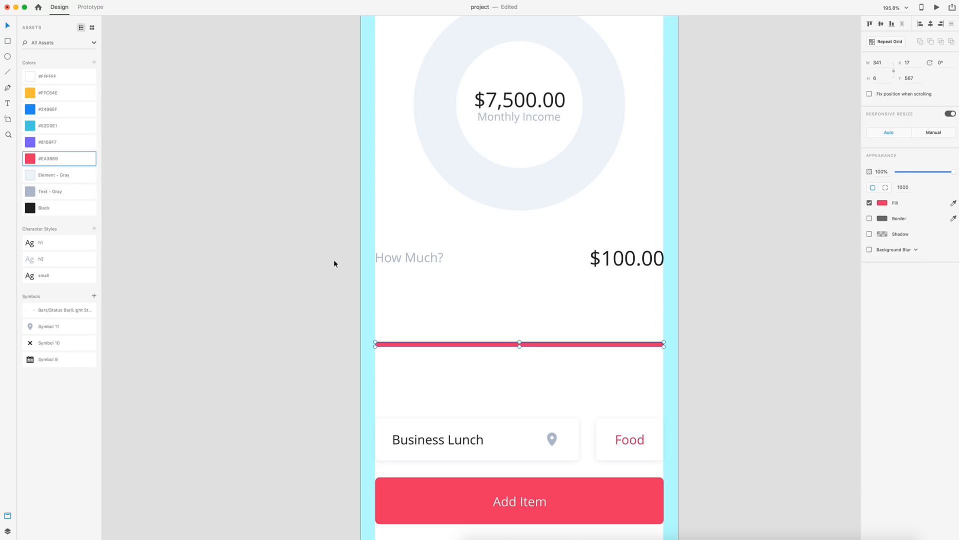
{"action": "scroll", "coordinate": [620, 364], "scroll_direction": "up", "scroll_amount": 6}
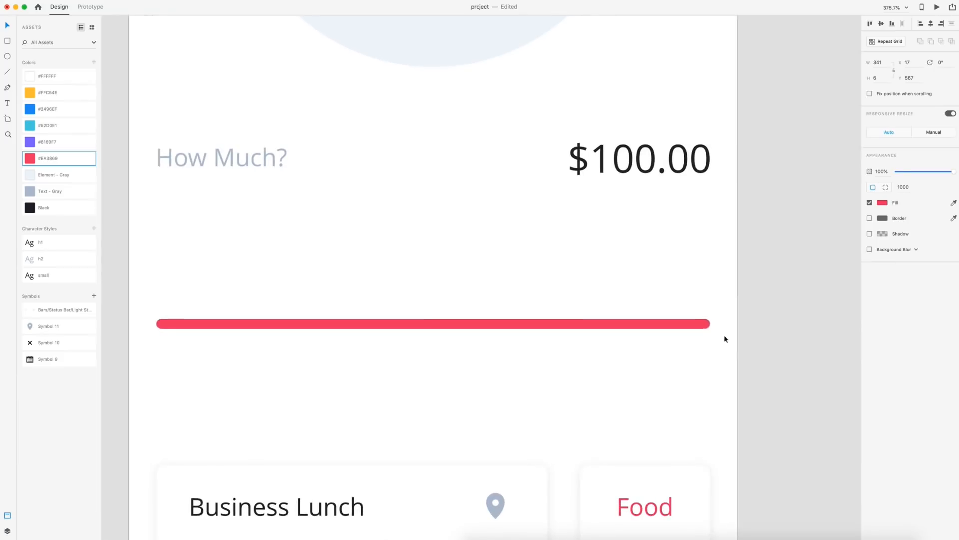
{"action": "left_click_drag", "start_coordinate": [710, 325], "coordinate": [280, 325]}
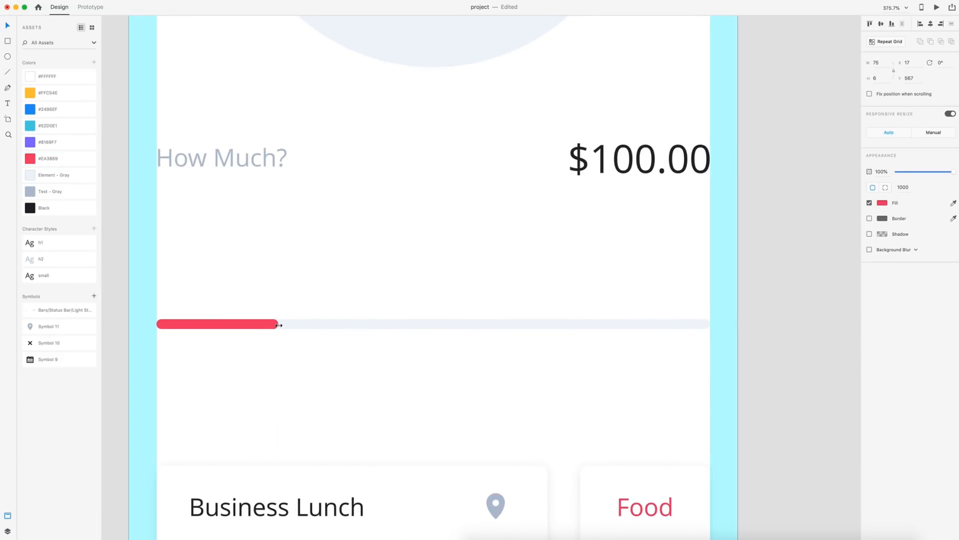
{"action": "left_click", "coordinate": [518, 379]}
{"action": "scroll", "coordinate": [519, 380], "scroll_direction": "down", "scroll_amount": 5}
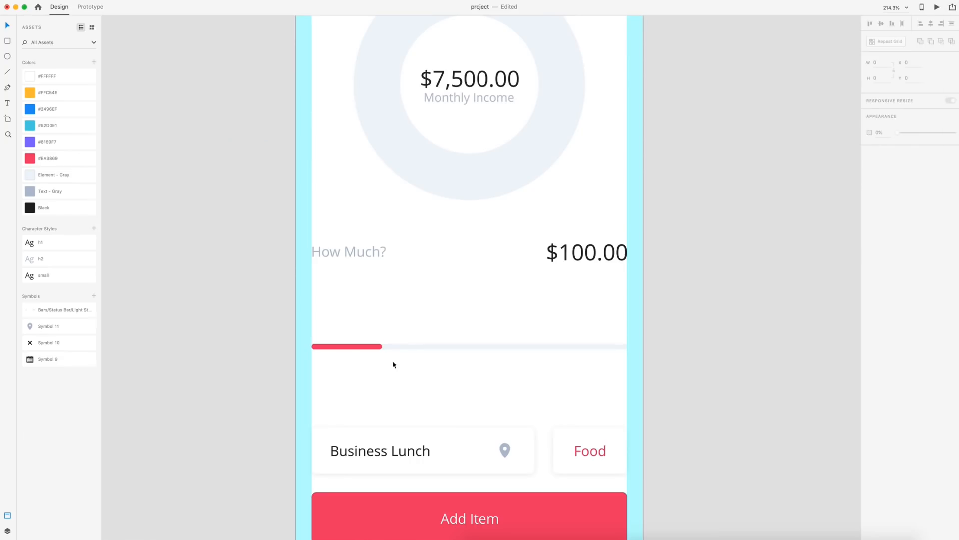
- Draw a circle for the slider handle, set its size to 28, and centre it on the right end of the red bar
{"action": "scroll", "coordinate": [378, 368], "scroll_direction": "up", "scroll_amount": 5}
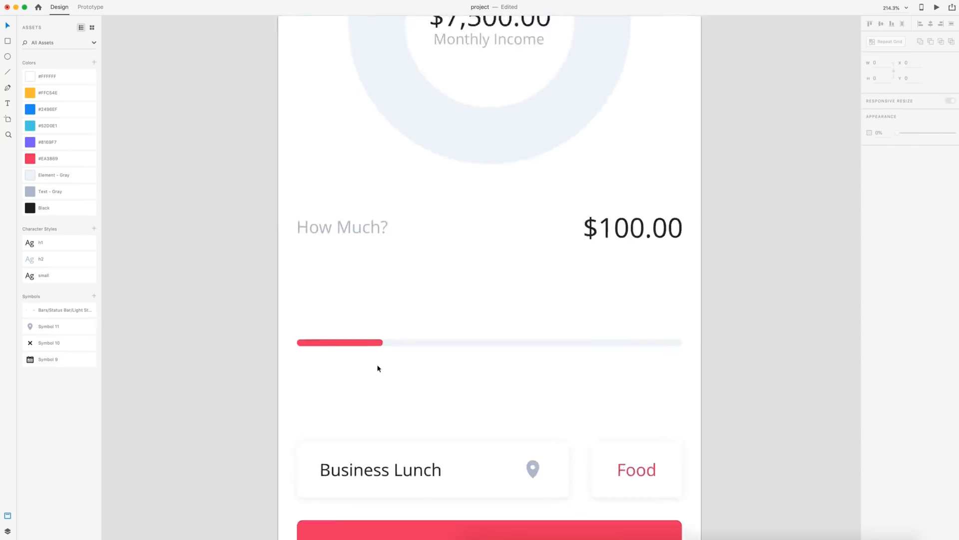
{"action": "left_click", "coordinate": [7, 57]}
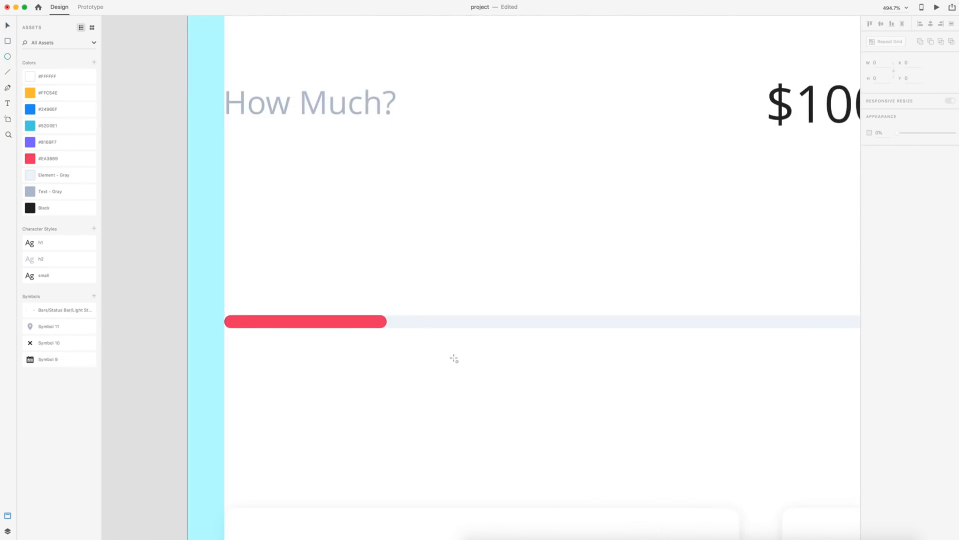
{"action": "left_click_drag", "start_coordinate": [353, 283], "coordinate": [398, 328]}
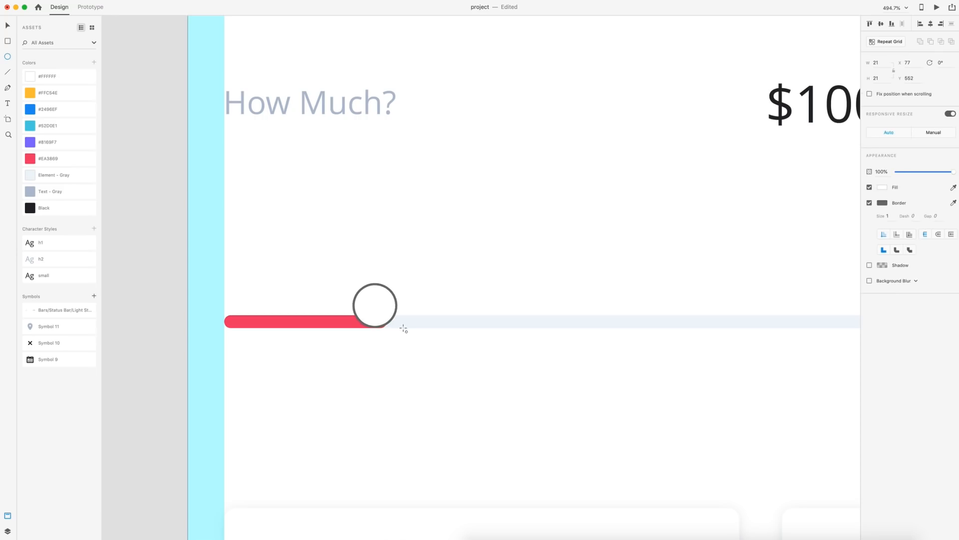
{"action": "left_click", "coordinate": [882, 61]}
{"action": "type", "text": "28"}
{"action": "key", "text": "Return"}
{"action": "mouse_move", "coordinate": [392, 319]}
{"action": "left_mouse_down"}
{"action": "mouse_move", "coordinate": [385, 311]}
{"action": "mouse_move", "coordinate": [389, 325]}
{"action": "left_mouse_up"}
{"action": "scroll", "coordinate": [405, 325], "scroll_direction": "up", "scroll_amount": 1}
- Give the slider handle the saved red fill and a white border of size 3
{"action": "left_click", "coordinate": [28, 160]}
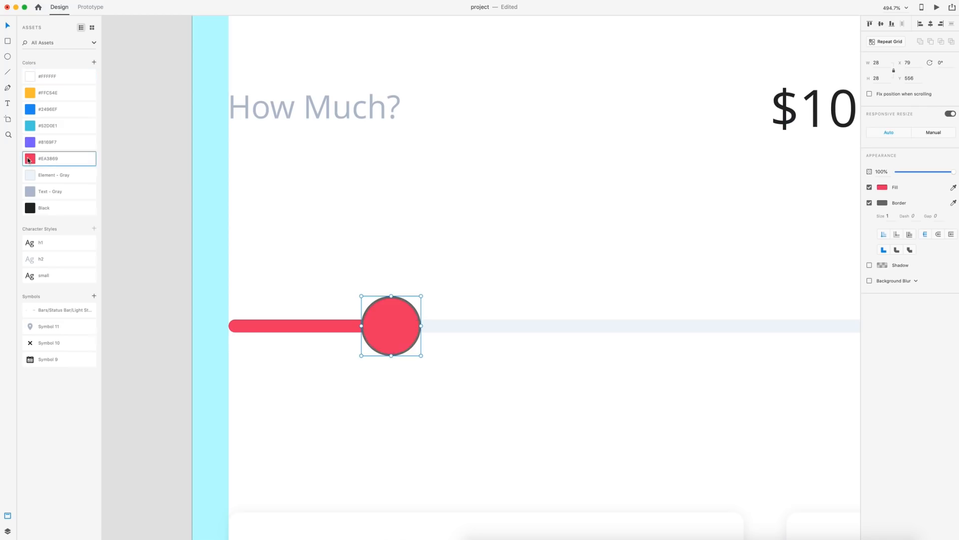
{"action": "left_click", "coordinate": [885, 204]}
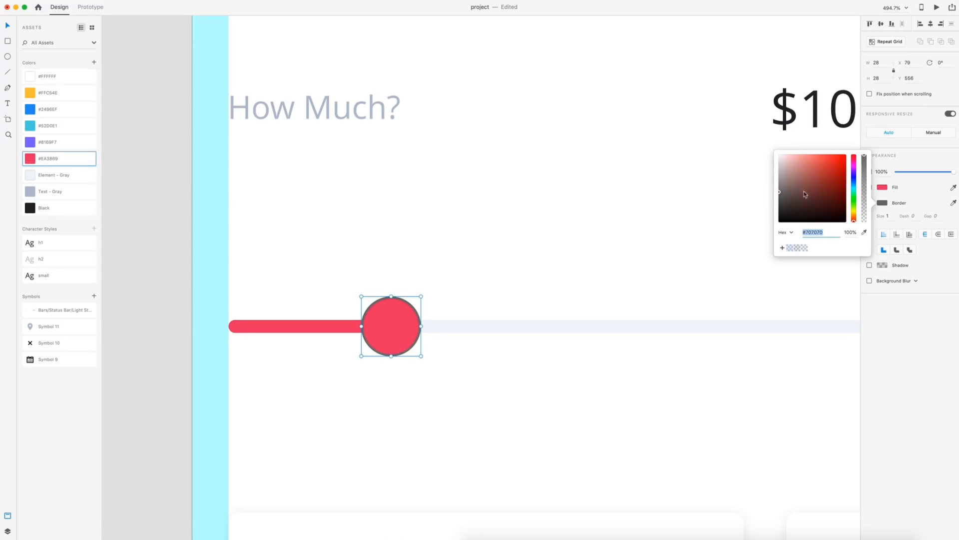
{"action": "left_click_drag", "start_coordinate": [801, 192], "coordinate": [756, 156]}
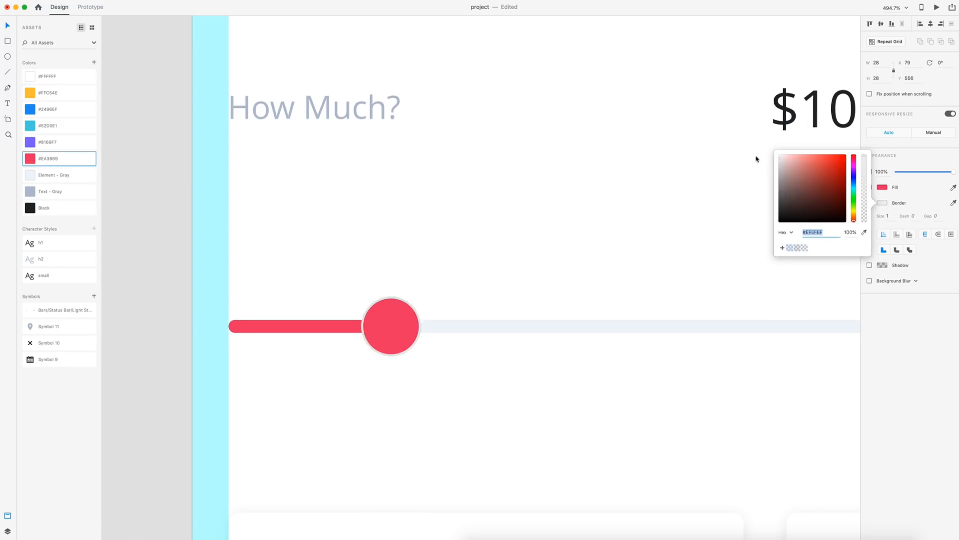
{"action": "left_click", "coordinate": [889, 215]}
{"action": "key", "text": "Return"}
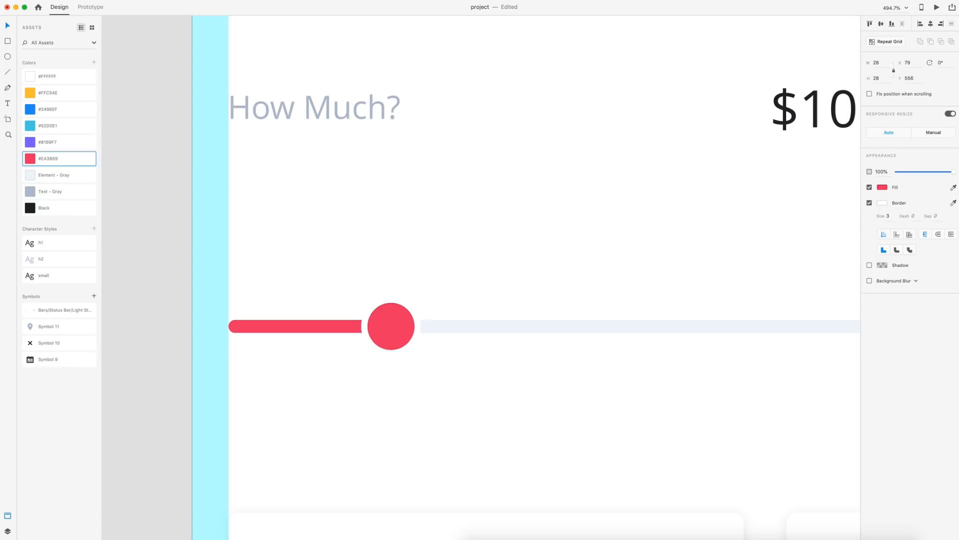
- Add a shadow to the slider handle using the saved translucent colour and edit its Y offset
{"action": "left_click", "coordinate": [869, 265]}
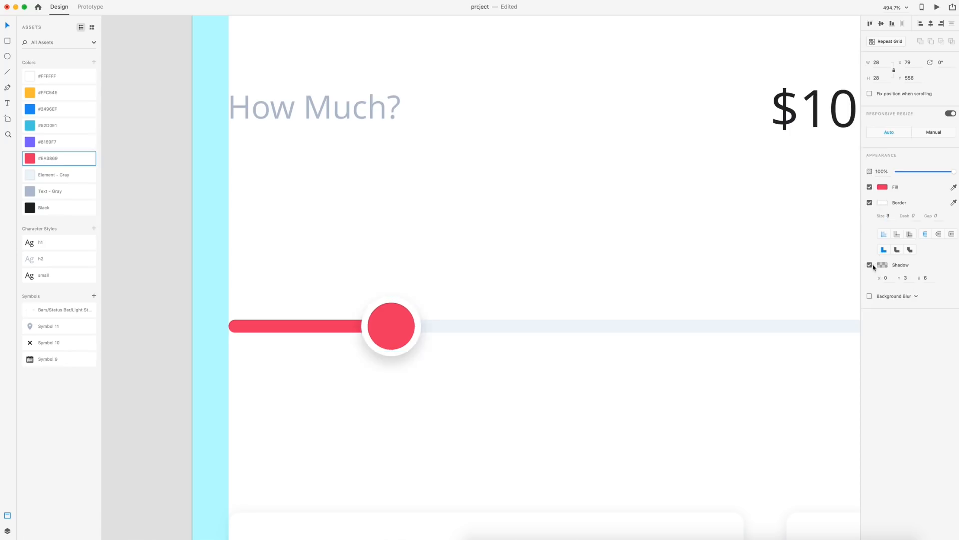
{"action": "left_click", "coordinate": [882, 265]}
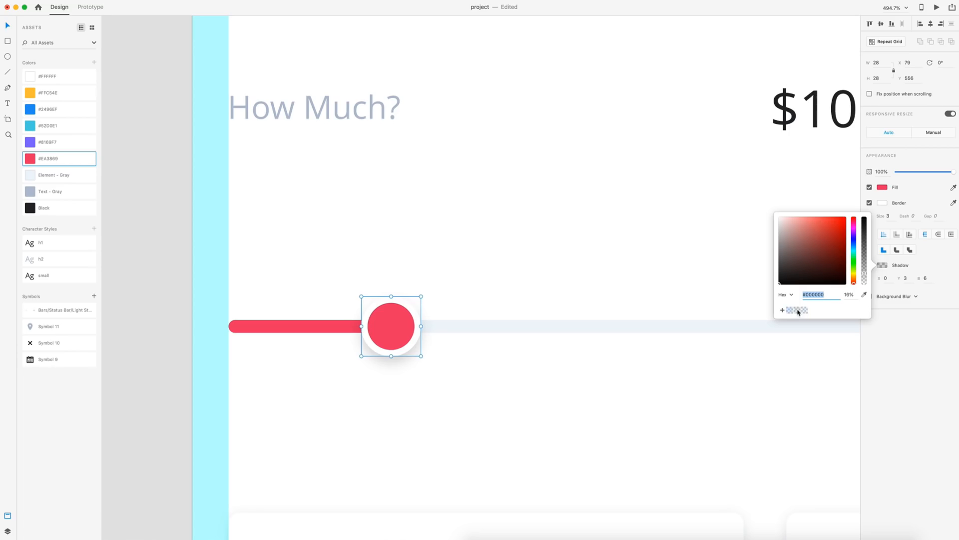
{"action": "left_click", "coordinate": [908, 278]}
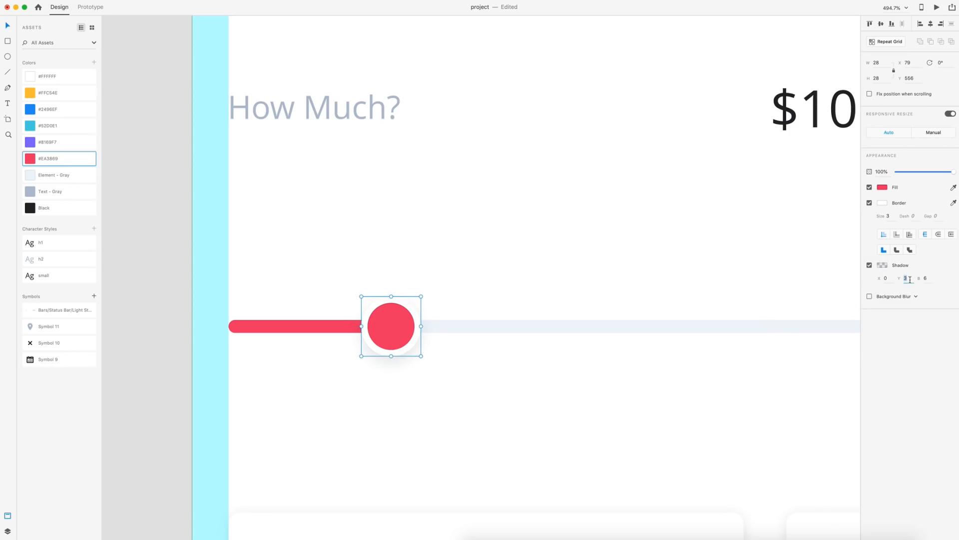
{"action": "key", "text": "Return"}
{"action": "left_click", "coordinate": [540, 378]}
- Give the ring around the monthly income amount the saved blue fill
{"action": "scroll", "coordinate": [540, 377], "scroll_direction": "down", "scroll_amount": 5}
{"action": "key", "text": "space"}
{"action": "left_click_drag", "start_coordinate": [595, 275], "coordinate": [591, 324]}
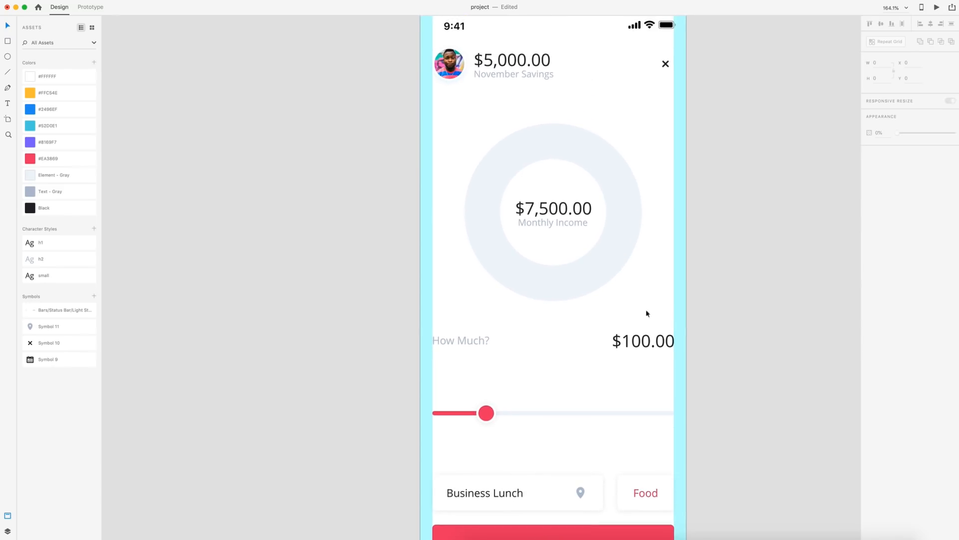
{"action": "scroll", "coordinate": [807, 270], "scroll_direction": "down", "scroll_amount": 3}
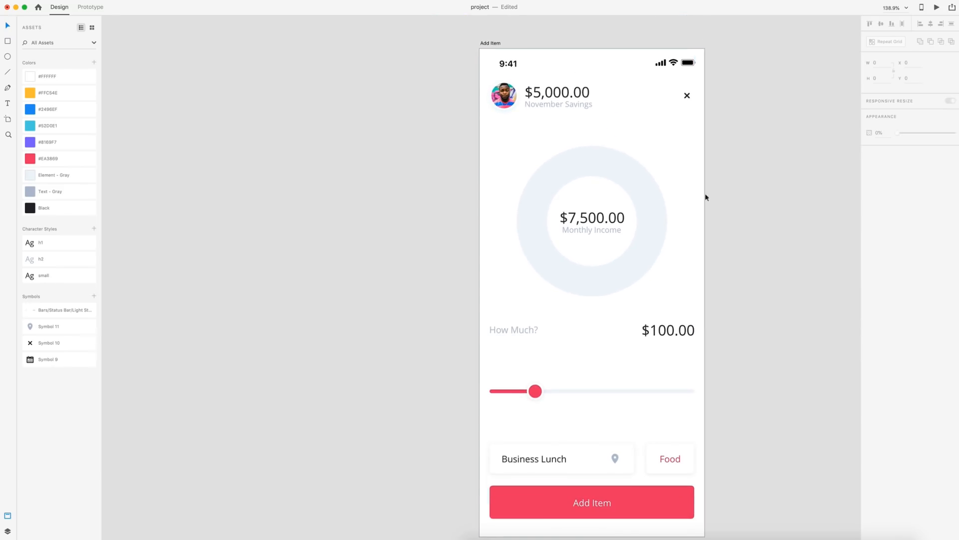
{"action": "scroll", "coordinate": [758, 186], "scroll_direction": "up", "scroll_amount": 3}
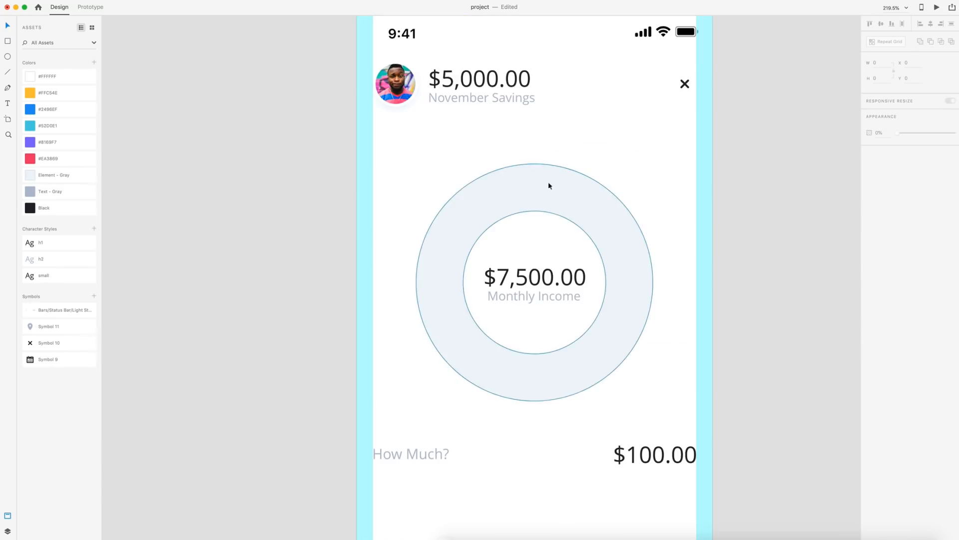
{"action": "left_click", "coordinate": [542, 195]}
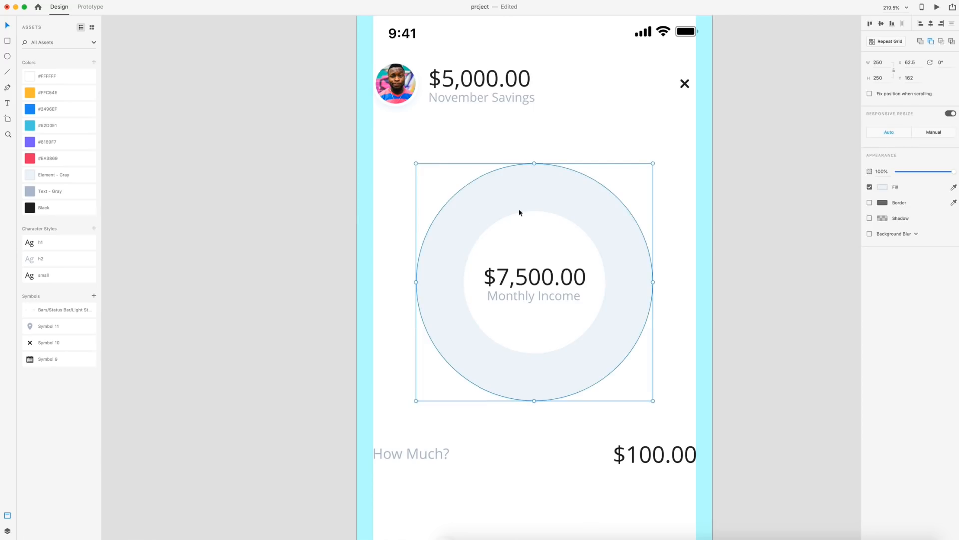
{"action": "left_click", "coordinate": [29, 111]}
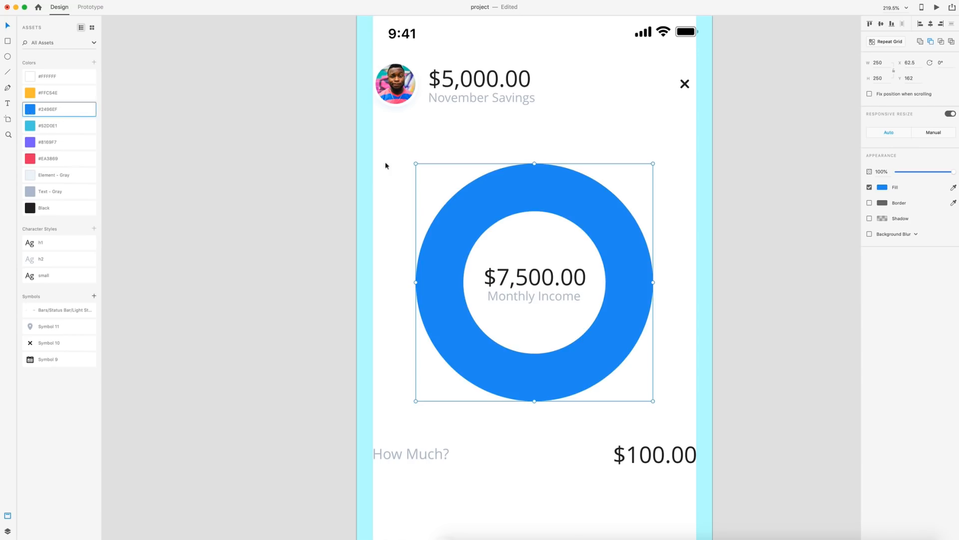
- Draw a closed Pen path from the ring's centre around its outside, leaving out only the upper-right quarter of the ring
{"action": "key", "text": "p"}
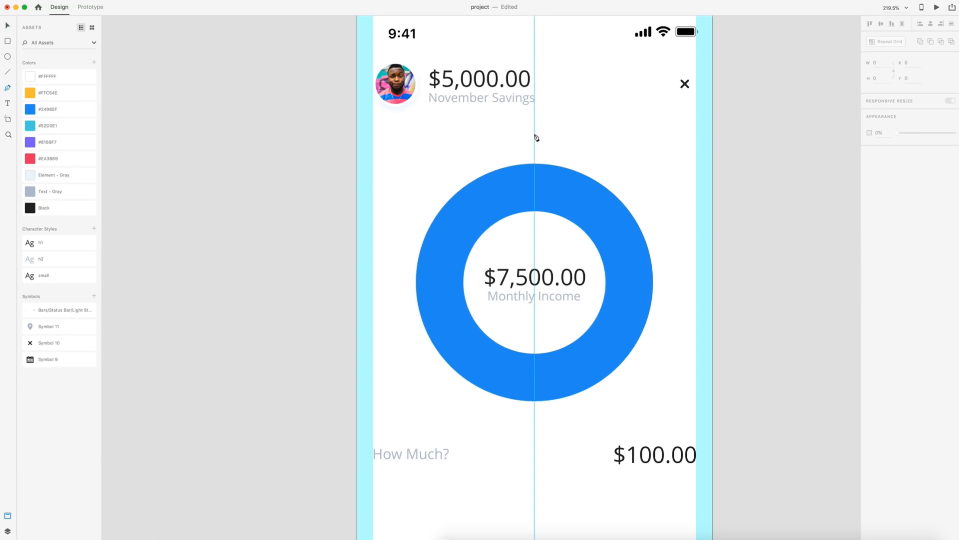
{"action": "left_click", "coordinate": [535, 282]}
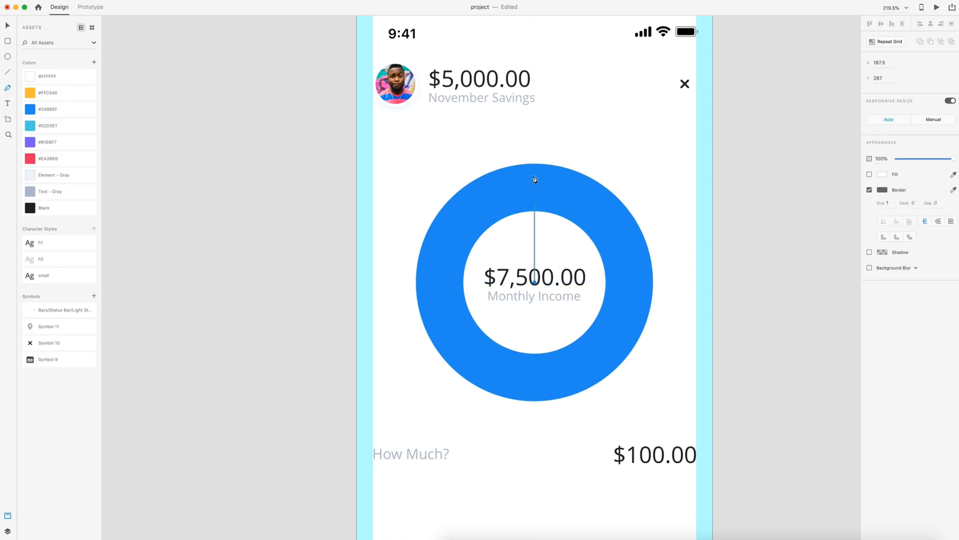
{"action": "left_click", "coordinate": [534, 133]}
{"action": "left_click", "coordinate": [377, 180]}
{"action": "left_click", "coordinate": [391, 408]}
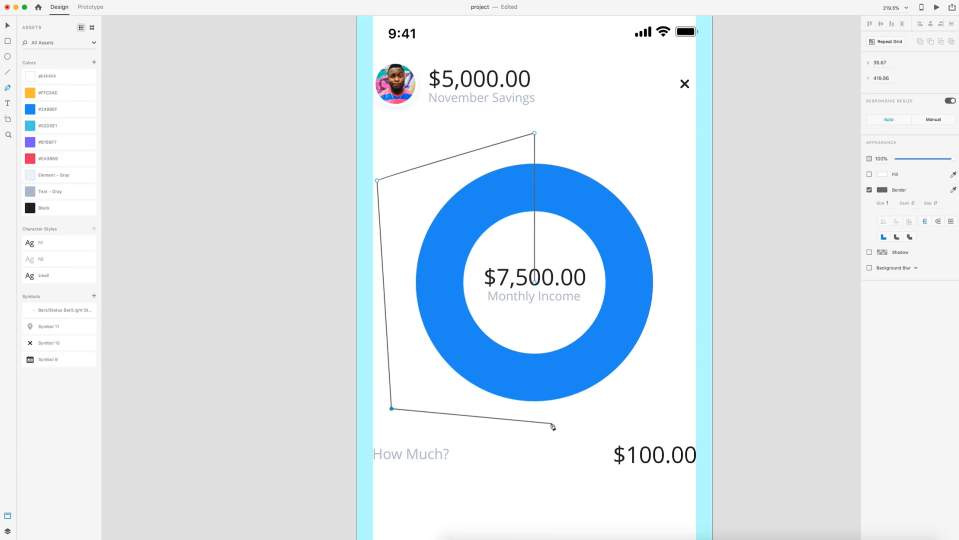
{"action": "left_click", "coordinate": [551, 424]}
{"action": "left_click", "coordinate": [688, 365]}
{"action": "left_click", "coordinate": [678, 282]}
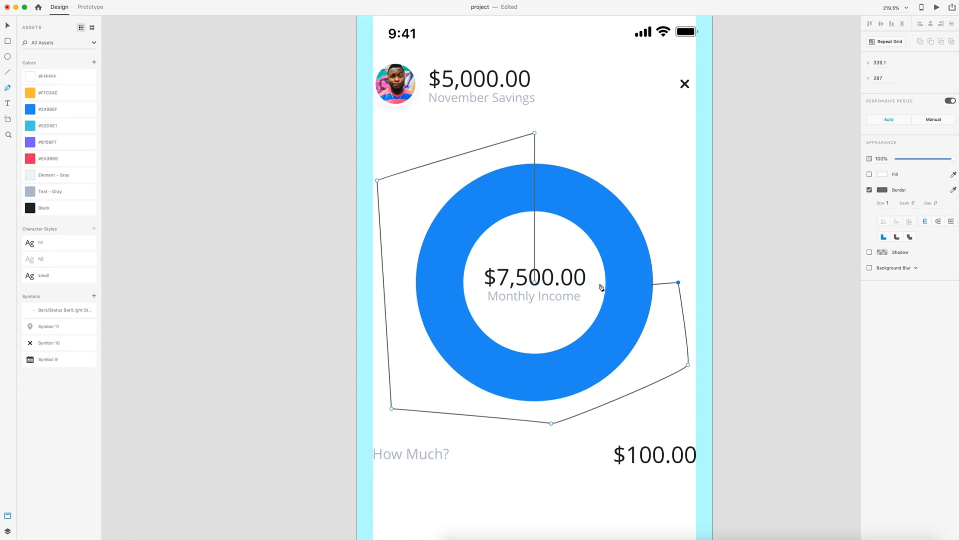
{"action": "left_click", "coordinate": [535, 283]}
{"action": "key", "text": "Escape"}
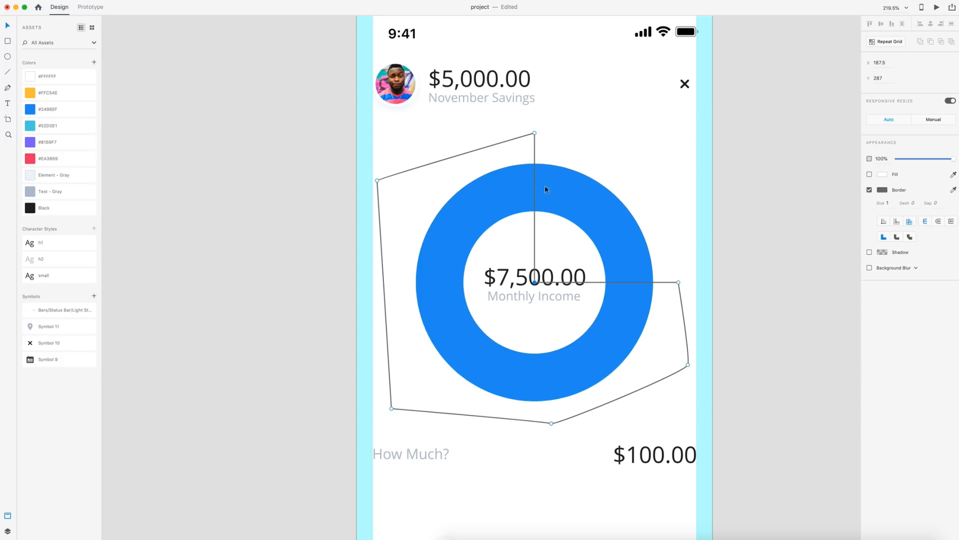
- Enable the white fill and remove the border on the Pen shape, and select it together with the blue ring
{"action": "left_click", "coordinate": [869, 175]}
{"action": "left_click", "coordinate": [869, 189]}
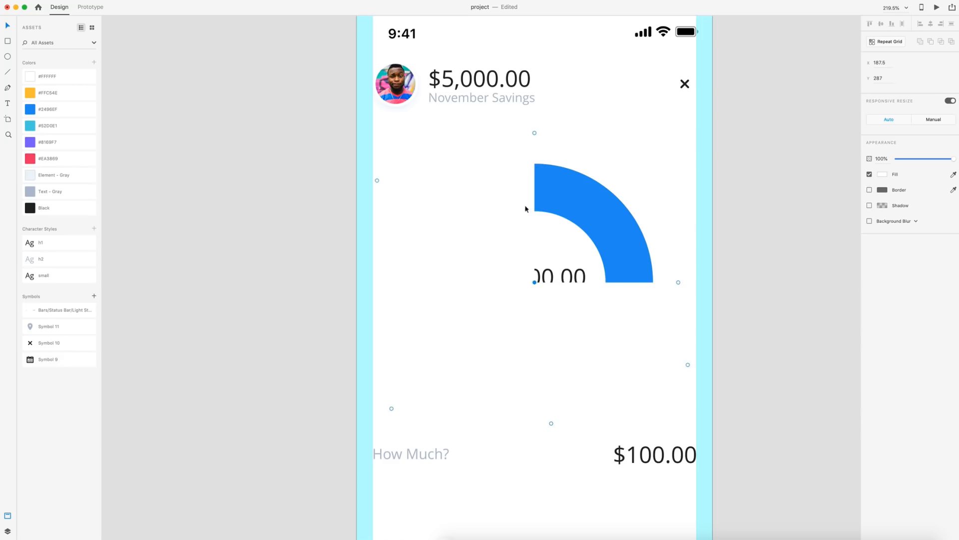
{"action": "key", "text": "Escape"}
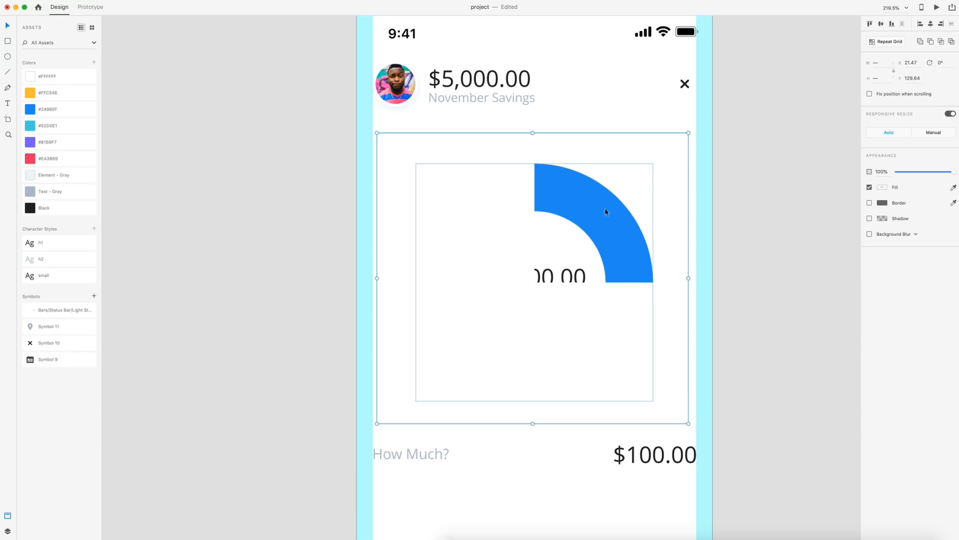
- Subtract the Pen shape from the blue ring so only its upper-right quarter arc is kept
{"action": "left_click", "coordinate": [932, 43]}
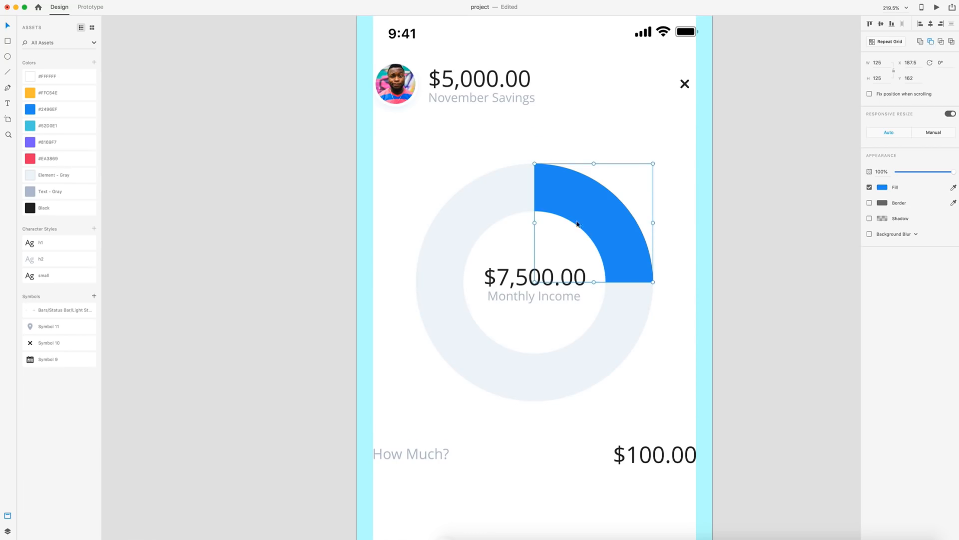
{"action": "left_click", "coordinate": [685, 356]}
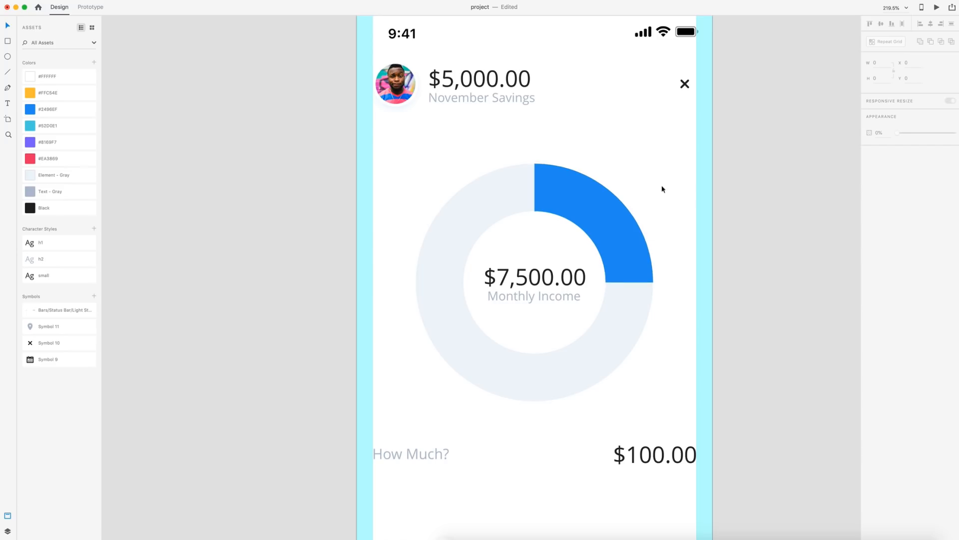
- Draw a circle over the blue arc's upper end and set its width and height to 50
{"action": "left_click", "coordinate": [8, 57]}
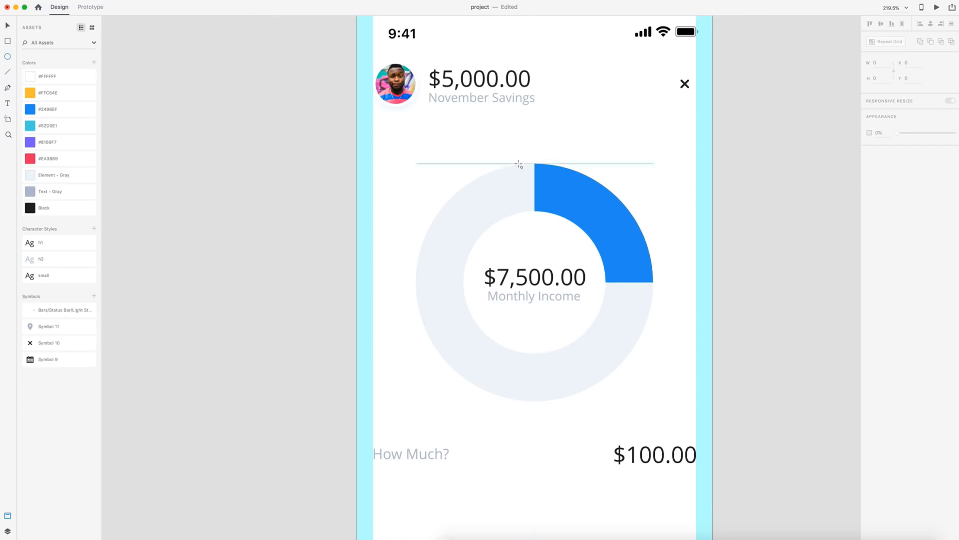
{"action": "scroll", "coordinate": [518, 165], "scroll_direction": "up", "scroll_amount": 3}
{"action": "left_click_drag", "start_coordinate": [460, 98], "coordinate": [553, 179]}
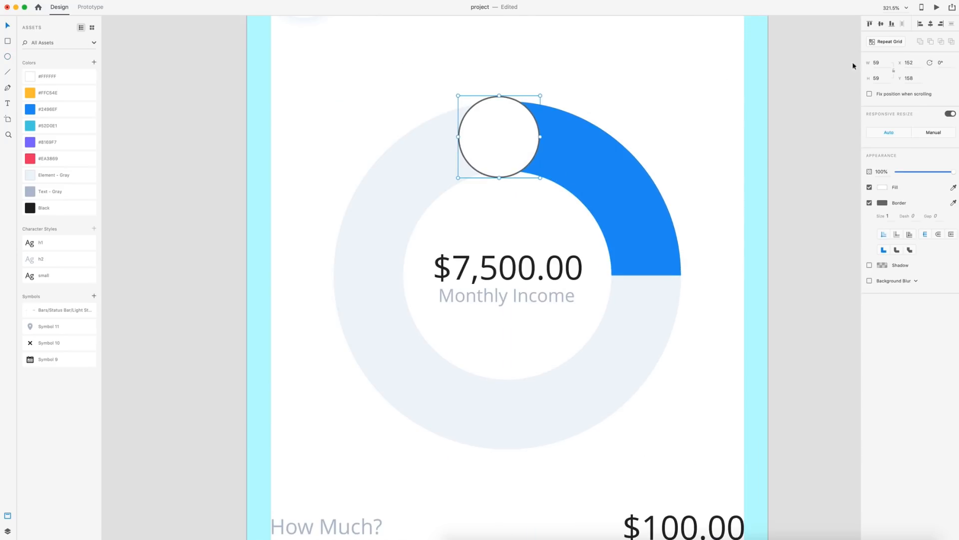
{"action": "left_click", "coordinate": [891, 64]}
{"action": "type", "text": "50"}
{"action": "key", "text": "Return"}
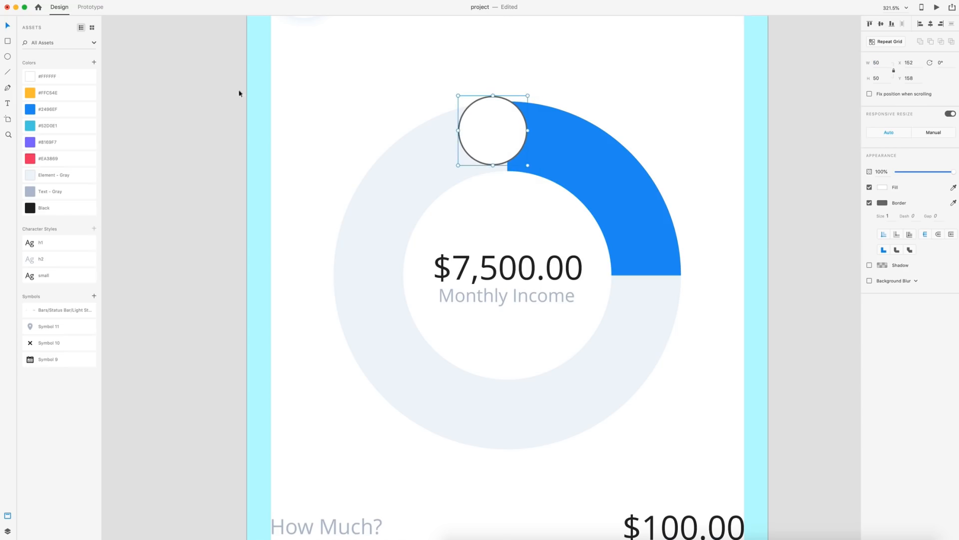
- Give the circle the saved blue fill without a border and align it as a rounded cap on the arc's upper end
{"action": "left_click", "coordinate": [50, 109]}
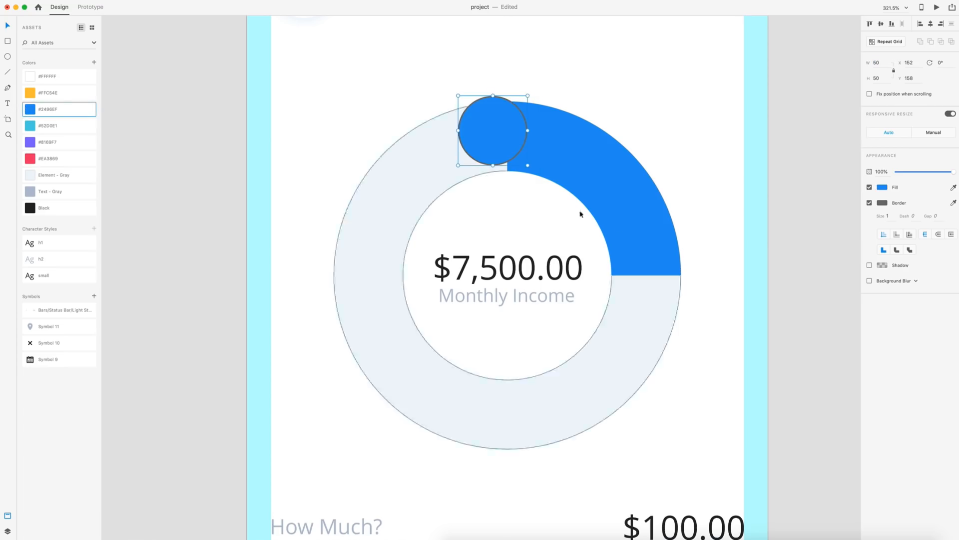
{"action": "left_click", "coordinate": [870, 203]}
{"action": "scroll", "coordinate": [454, 96], "scroll_direction": "up", "scroll_amount": 5}
{"action": "left_click_drag", "start_coordinate": [542, 164], "coordinate": [564, 178]}
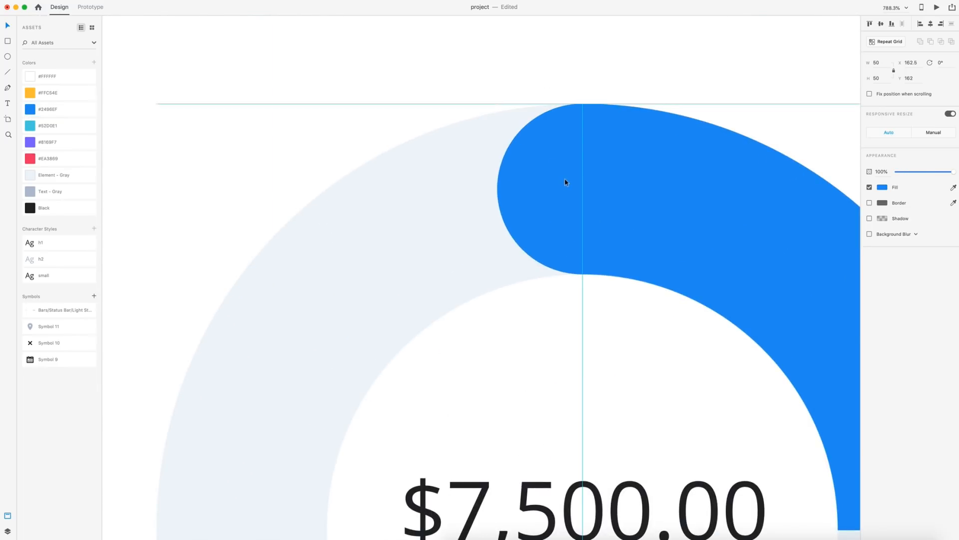
- Duplicate the blue circle and align the copy as a rounded cap on the arc's lower end
{"action": "left_click_drag", "start_coordinate": [711, 253], "coordinate": [595, 185]}
{"action": "left_click", "coordinate": [397, 127]}
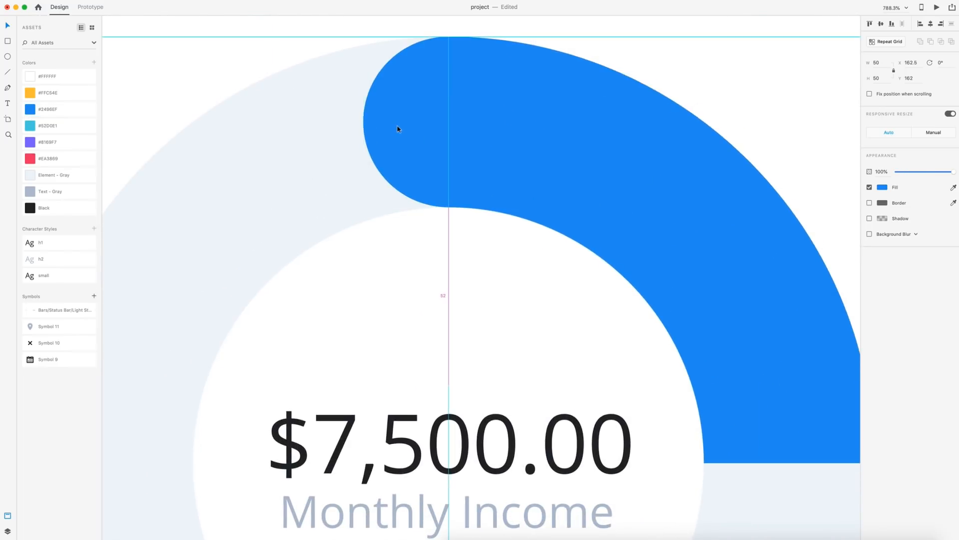
{"action": "scroll", "coordinate": [565, 303], "scroll_direction": "down", "scroll_amount": 1}
{"action": "scroll", "coordinate": [570, 317], "scroll_direction": "down", "scroll_amount": 2}
{"action": "left_click_drag", "start_coordinate": [662, 240], "coordinate": [580, 182]}
{"action": "left_click", "coordinate": [343, 114]}
{"action": "left_click_drag", "start_coordinate": [343, 114], "coordinate": [660, 361]}
{"action": "left_click", "coordinate": [816, 346]}
- Merge the blue arc and its two end-cap circles into one shape with the Add operation
{"action": "scroll", "coordinate": [816, 346], "scroll_direction": "down", "scroll_amount": 6}
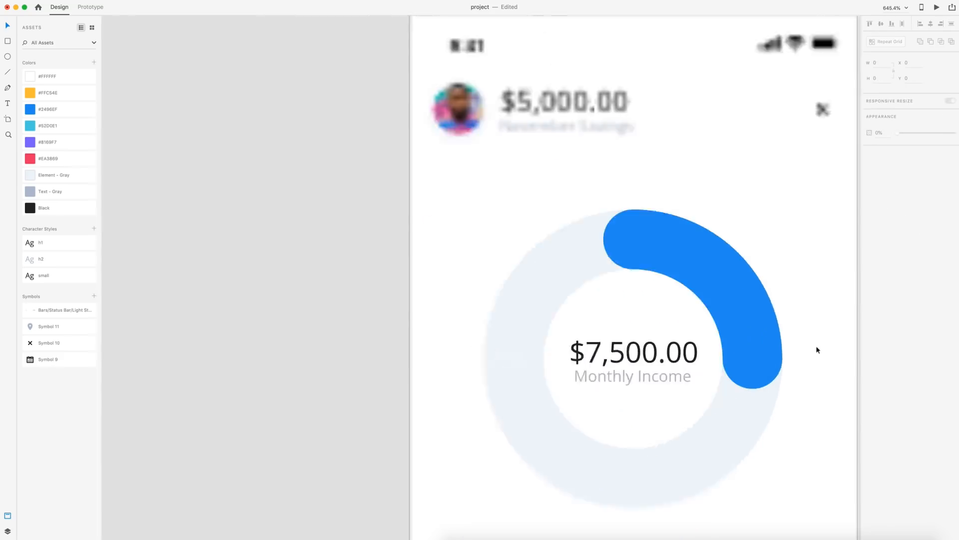
{"action": "scroll", "coordinate": [697, 296], "scroll_direction": "right", "scroll_amount": 5}
{"action": "scroll", "coordinate": [697, 296], "scroll_direction": "down", "scroll_amount": 2}
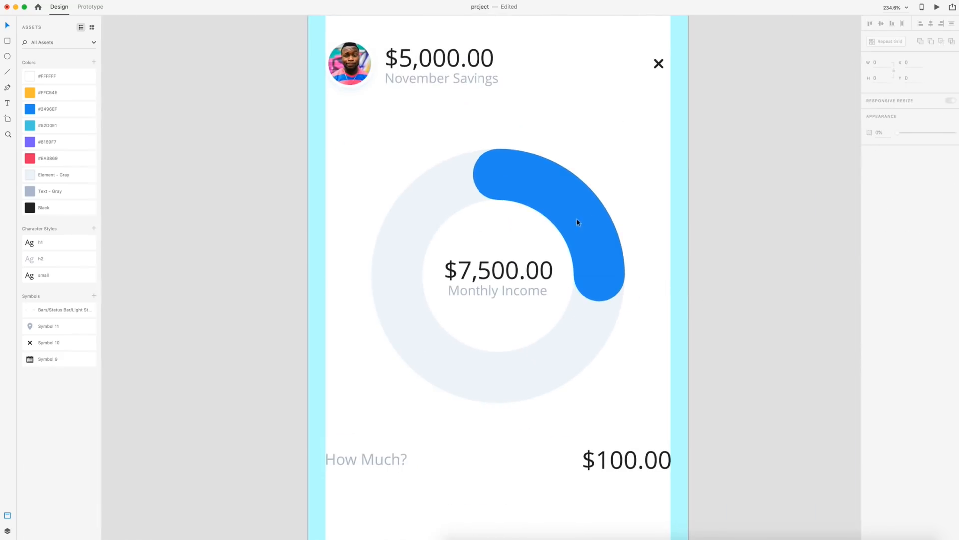
{"action": "left_click", "coordinate": [559, 193]}
{"action": "left_click", "coordinate": [484, 171], "text": "shift"}
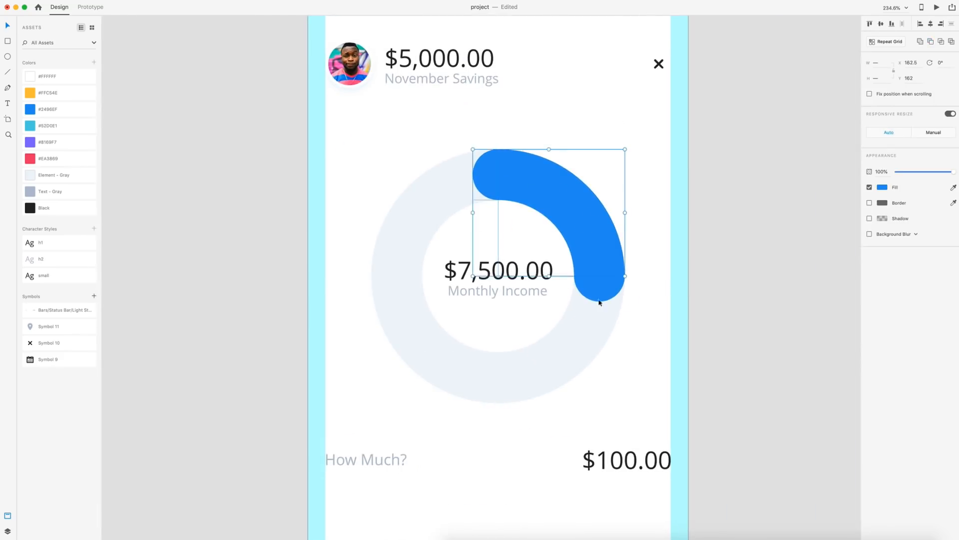
{"action": "left_click", "coordinate": [601, 296], "text": "shift"}
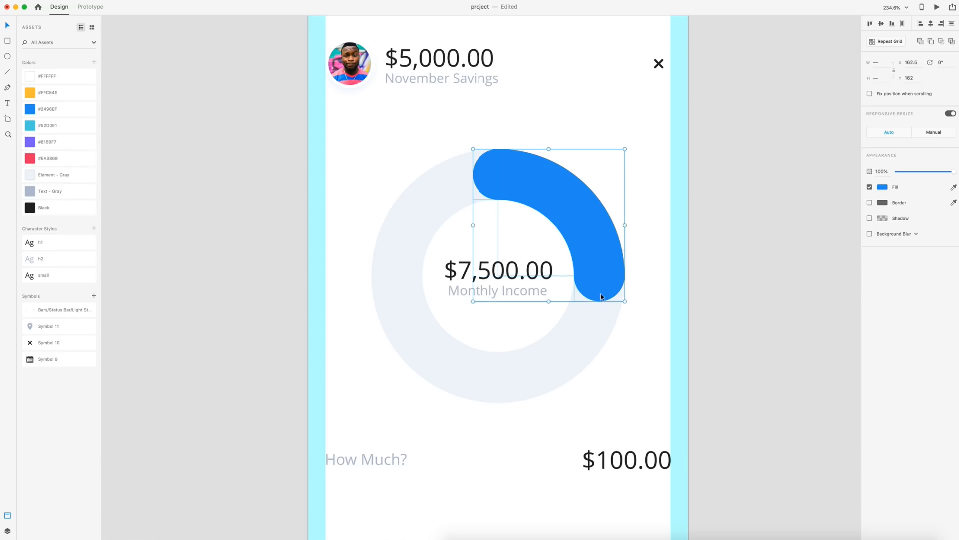
{"action": "left_click", "coordinate": [920, 43]}
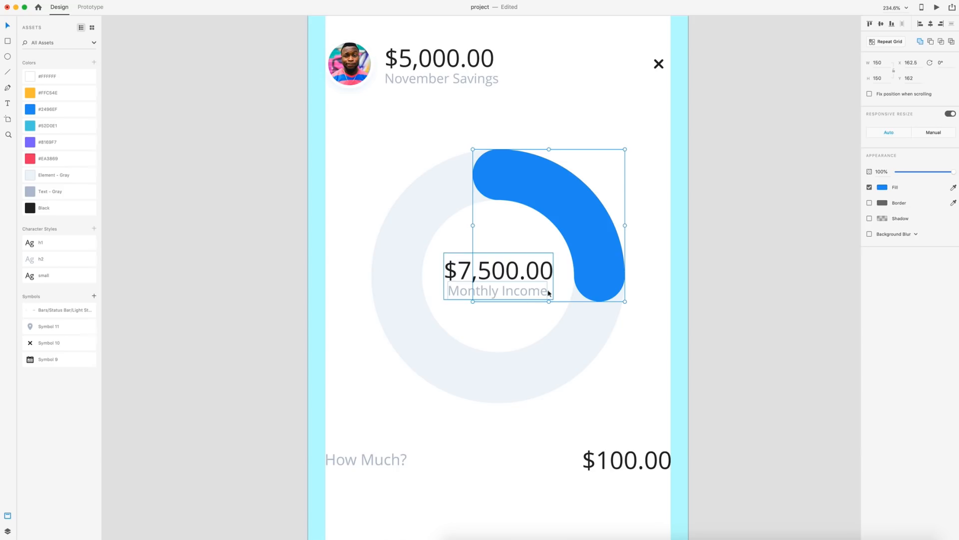
{"action": "left_click", "coordinate": [768, 264]}
- Duplicate the light grey ring behind the blue arc and group one of the two rings with the arc
{"action": "scroll", "coordinate": [768, 264], "scroll_direction": "left", "scroll_amount": 1}
{"action": "scroll", "coordinate": [684, 284], "scroll_direction": "down", "scroll_amount": 3}
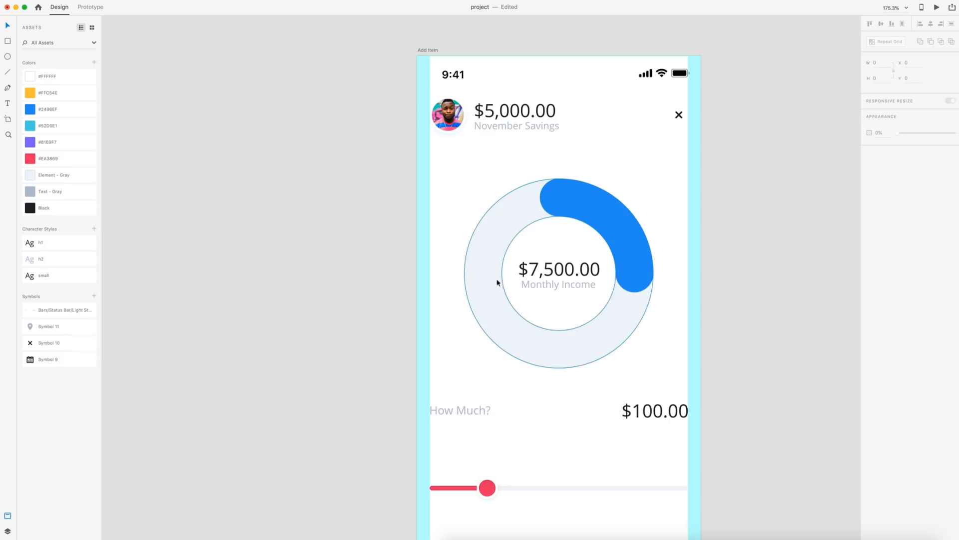
{"action": "left_click", "coordinate": [494, 261]}
{"action": "key", "text": "super+shift+]"}
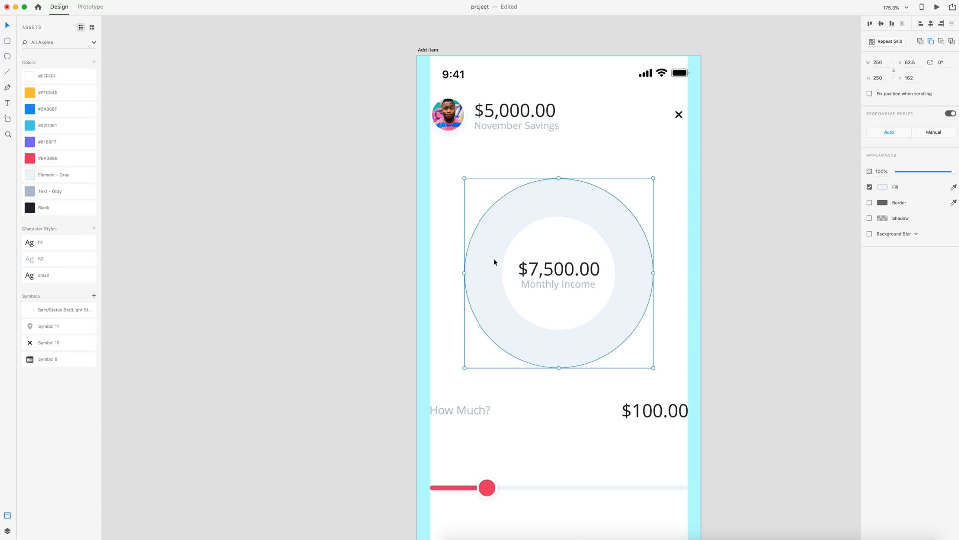
{"action": "key", "text": "super+shift+["}
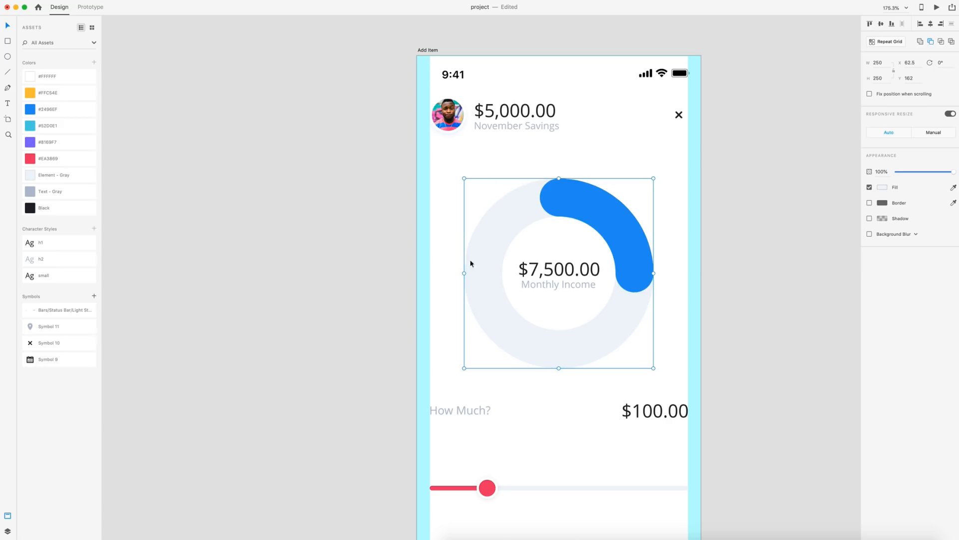
{"action": "left_click", "coordinate": [584, 197], "text": "shift"}
{"action": "left_click", "coordinate": [587, 215], "text": "shift"}
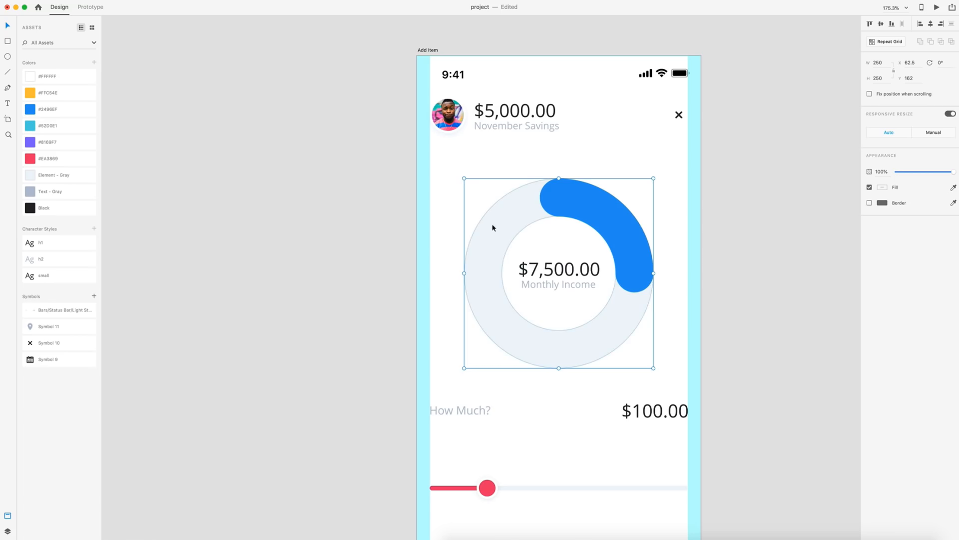
{"action": "left_click", "coordinate": [754, 206]}
- Try moving the ring and arc group off the artboard, and undo the move
{"action": "left_click_drag", "start_coordinate": [578, 242], "coordinate": [337, 224]}
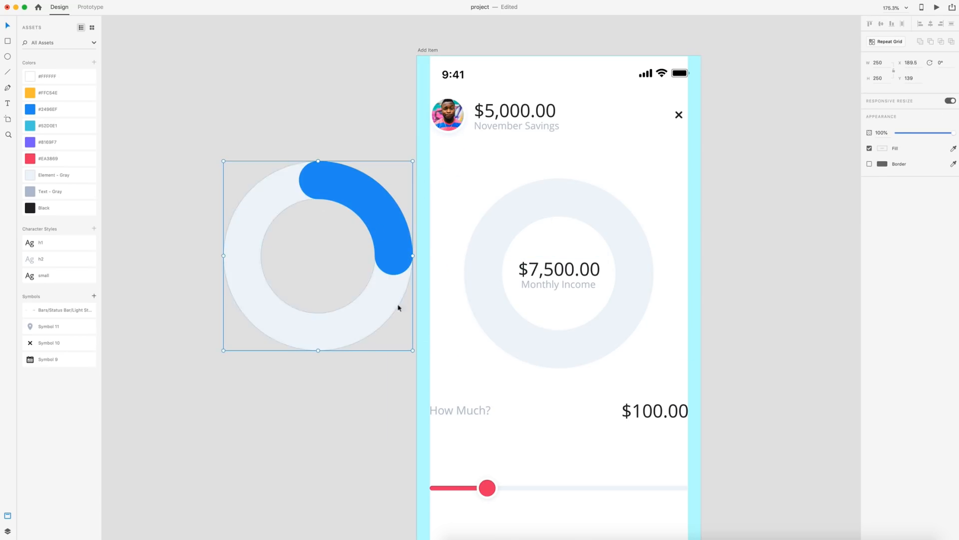
{"action": "key", "text": "ctrl+z"}
{"action": "left_click", "coordinate": [715, 362]}
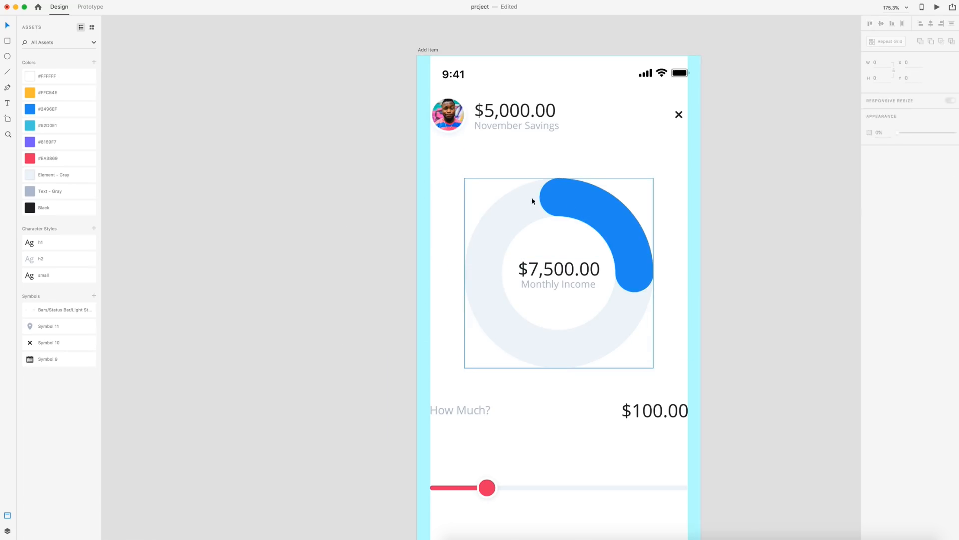
- Turn off the fill of the grey ring inside the group, keeping it as an invisible rotation frame for the arc
{"action": "double_click", "coordinate": [548, 204]}
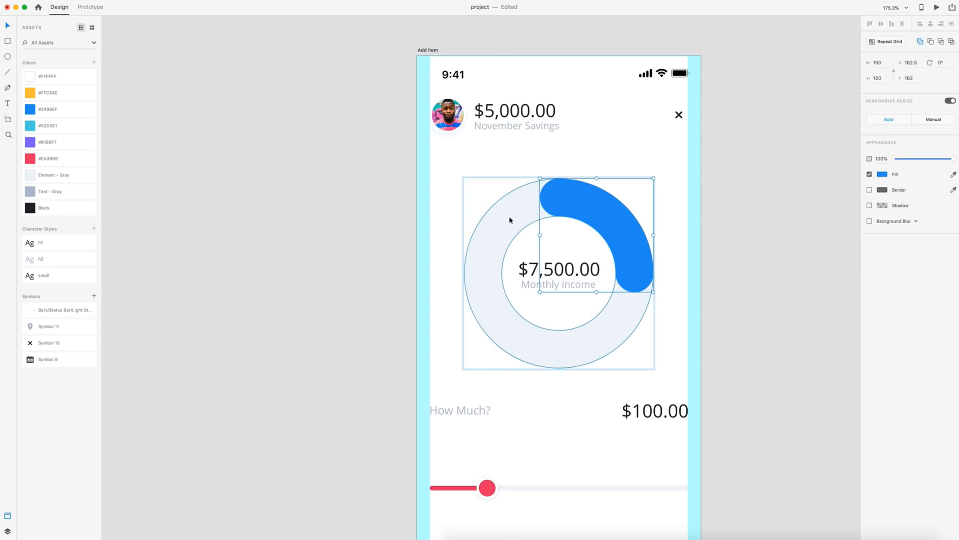
{"action": "left_click", "coordinate": [525, 211]}
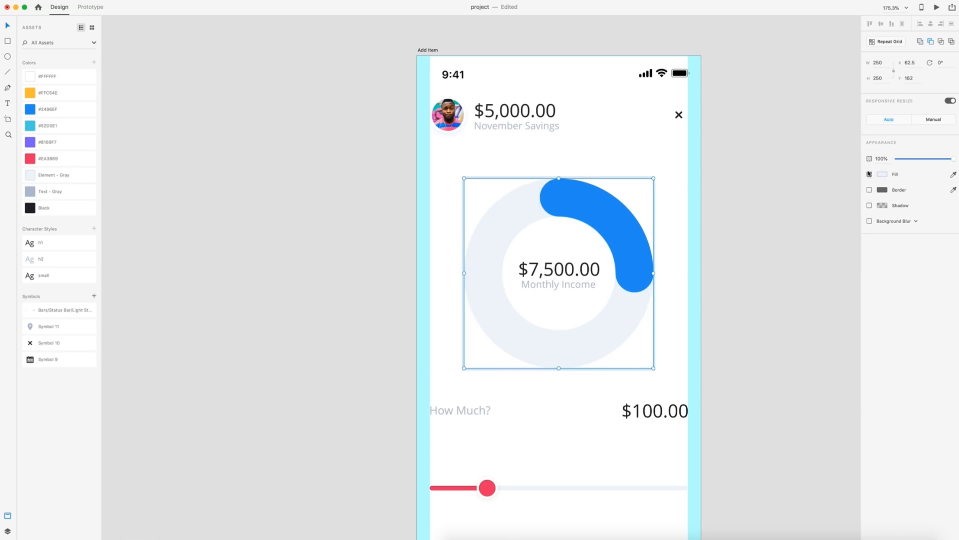
{"action": "left_click", "coordinate": [792, 257]}
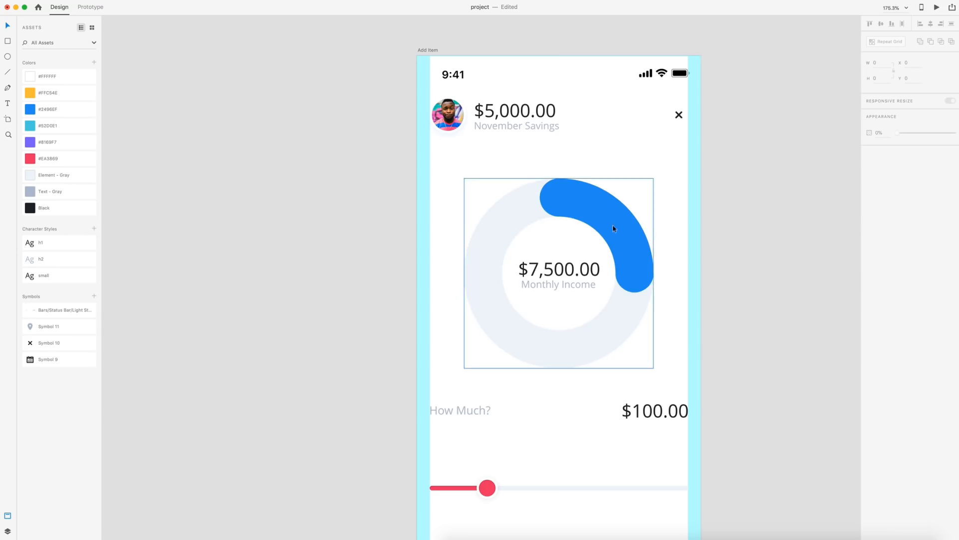
- Try moving the arc group off the artboard and rotating it 5°, and undo both changes
{"action": "left_click_drag", "start_coordinate": [612, 220], "coordinate": [350, 212]}
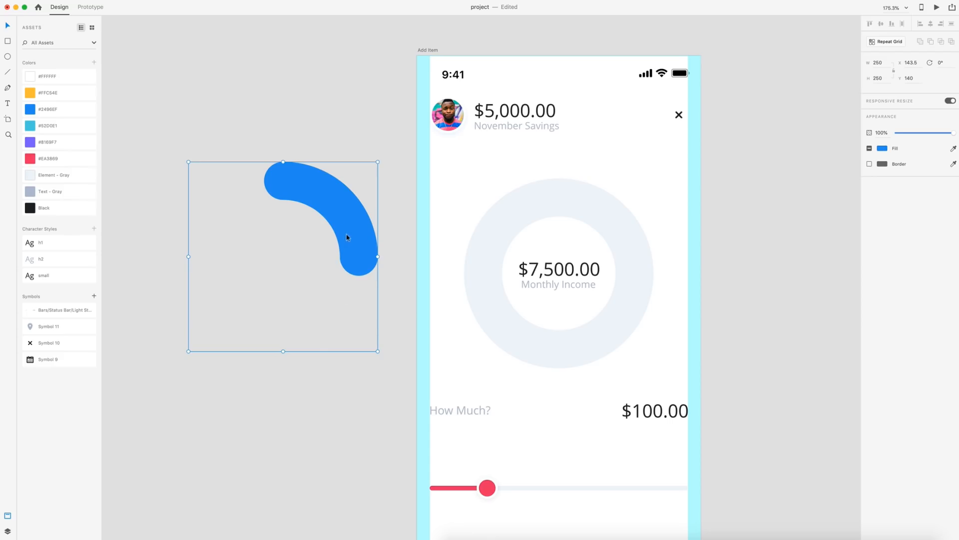
{"action": "key", "text": "super+z"}
{"action": "key", "text": "super+z"}
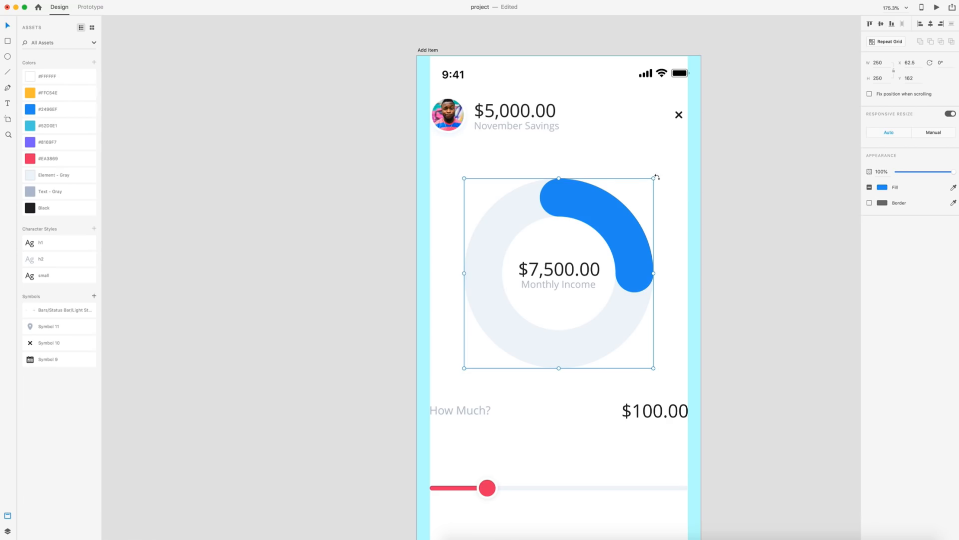
{"action": "left_click_drag", "start_coordinate": [656, 177], "coordinate": [621, 228]}
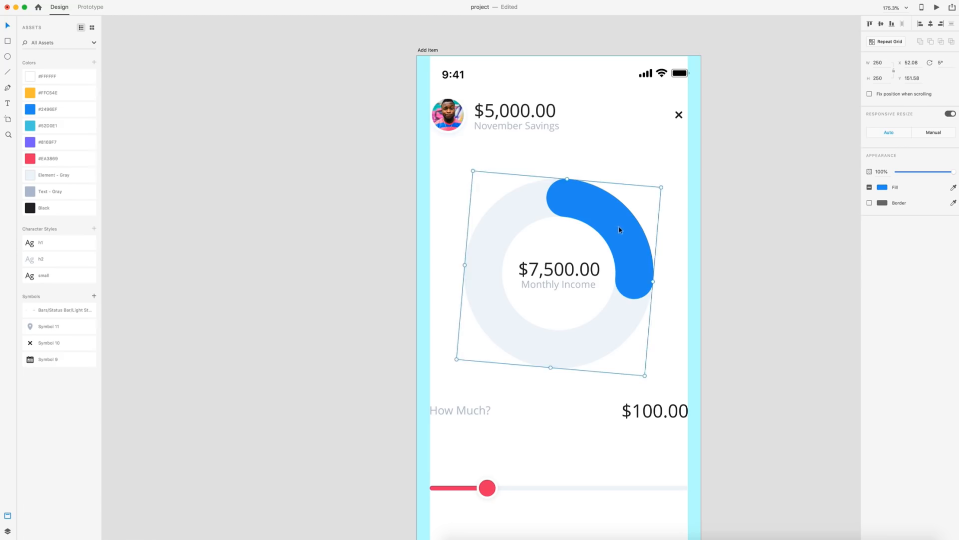
{"action": "left_click", "coordinate": [777, 235]}
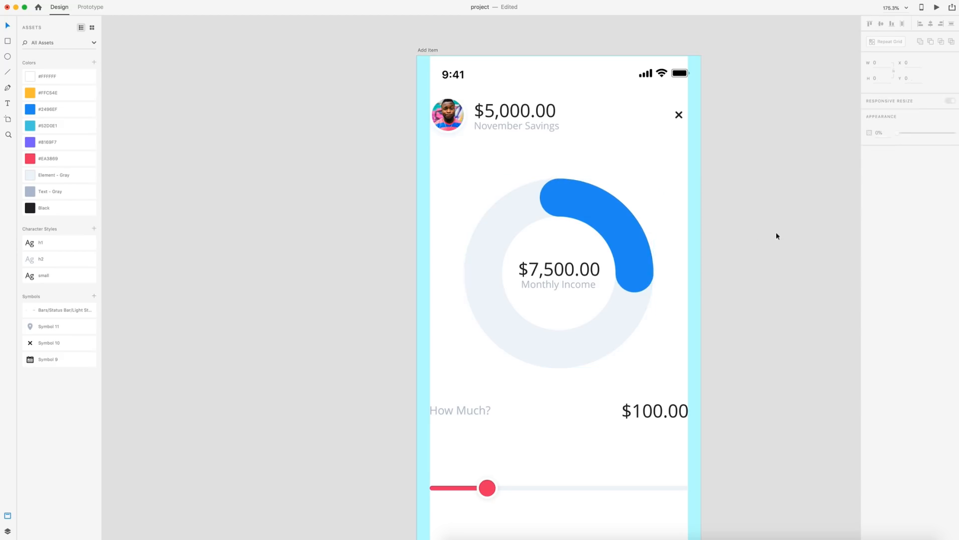
- Duplicate the blue arc group, rotate the copy to 35°, give it the saved red fill, and place it behind the blue arc
{"action": "left_click", "coordinate": [598, 210]}
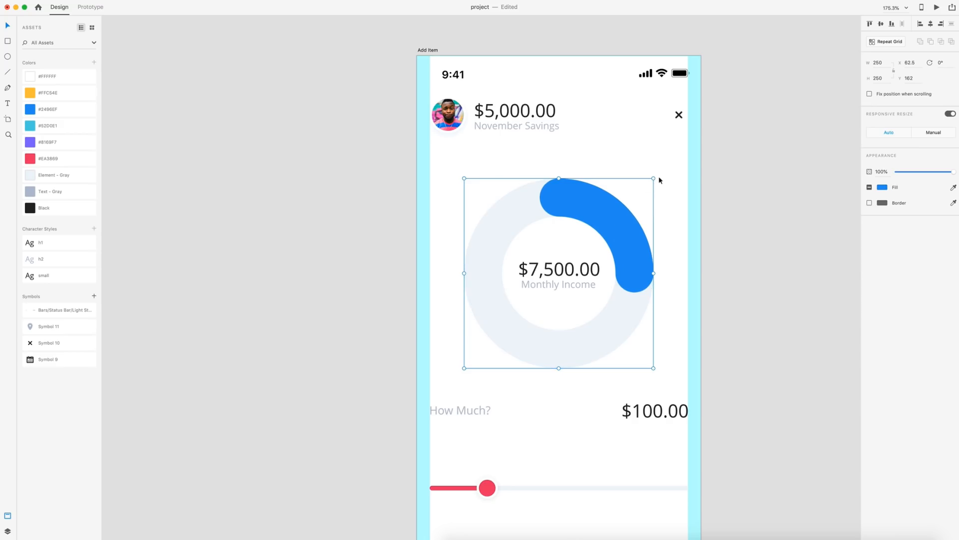
{"action": "left_click_drag", "start_coordinate": [657, 177], "coordinate": [661, 253]}
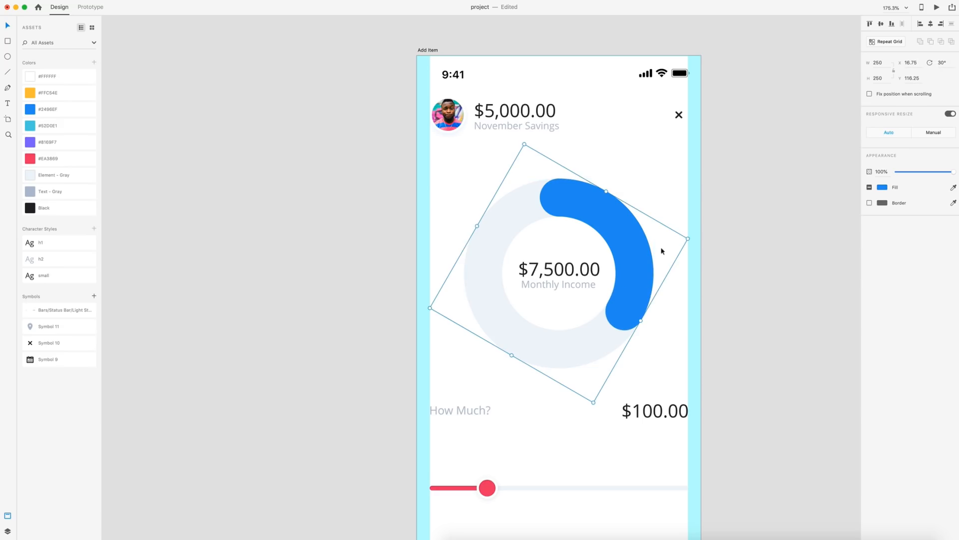
{"action": "left_click", "coordinate": [31, 159]}
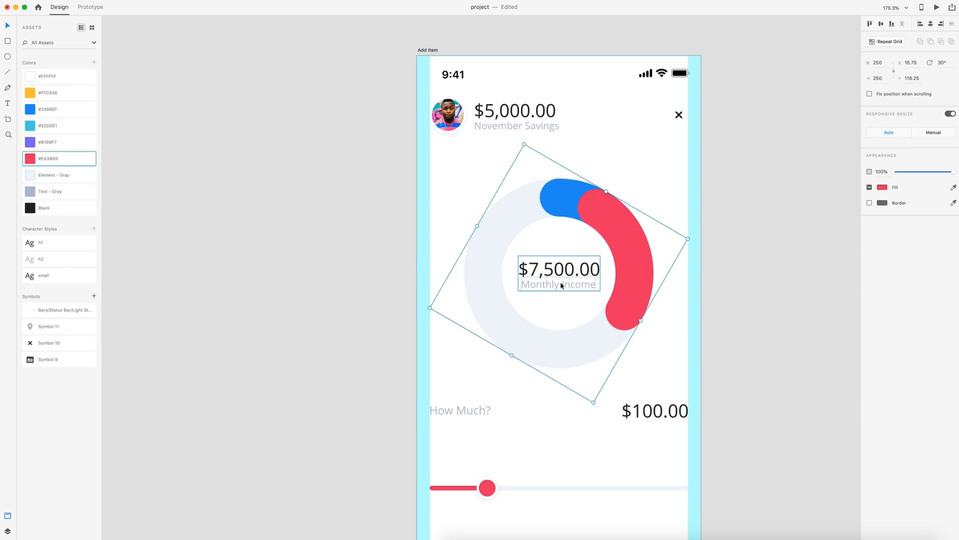
{"action": "key", "text": "super+bracketleft"}
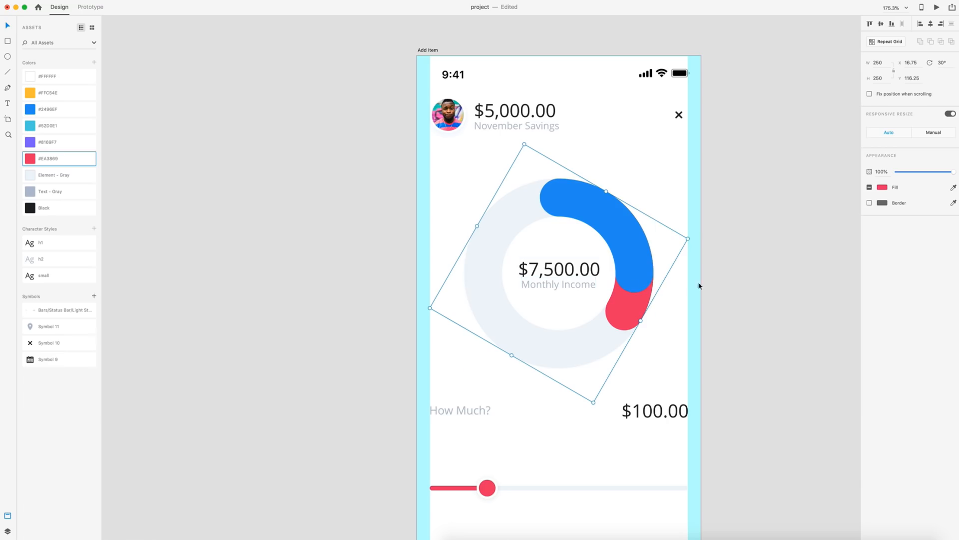
{"action": "mouse_move", "coordinate": [691, 238]}
{"action": "left_mouse_down"}
{"action": "mouse_move", "coordinate": [690, 263]}
{"action": "mouse_move", "coordinate": [693, 252]}
{"action": "left_mouse_up"}
- Continue the ring clockwise with rotated arc copies in the saved yellow, teal and purple fills, each stacked behind the previous segment
{"action": "key", "text": "super+bracketright"}
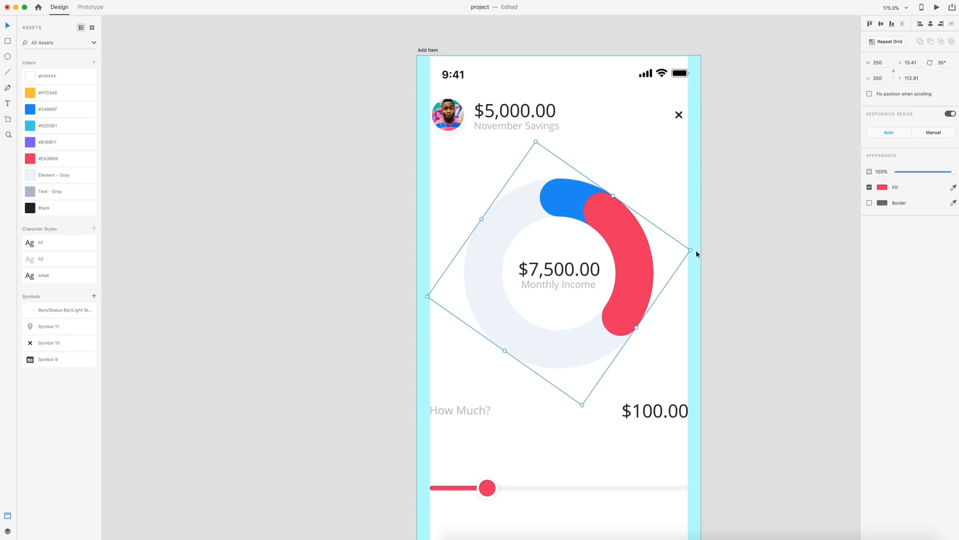
{"action": "left_click_drag", "start_coordinate": [694, 253], "coordinate": [671, 316]}
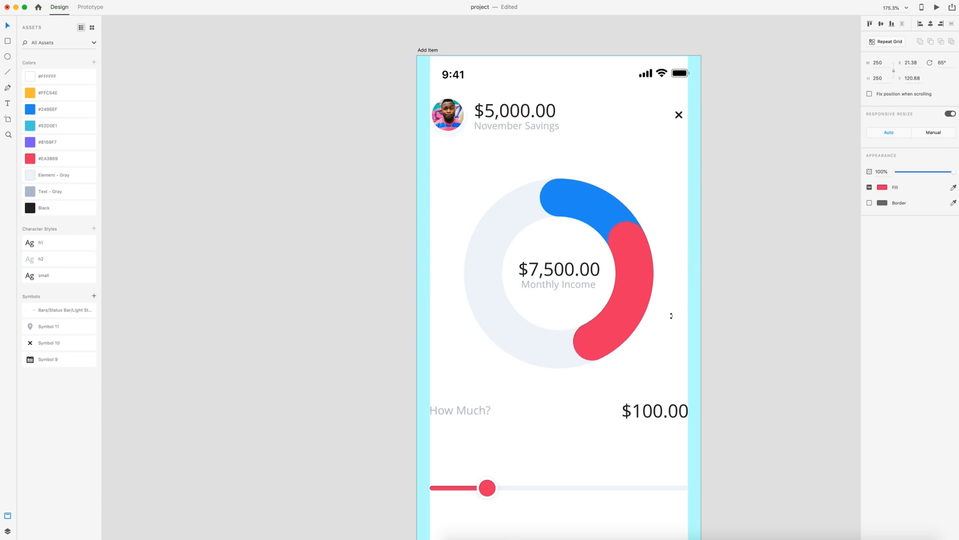
{"action": "left_click", "coordinate": [58, 126]}
{"action": "left_click", "coordinate": [59, 142]}
{"action": "left_click", "coordinate": [778, 265]}
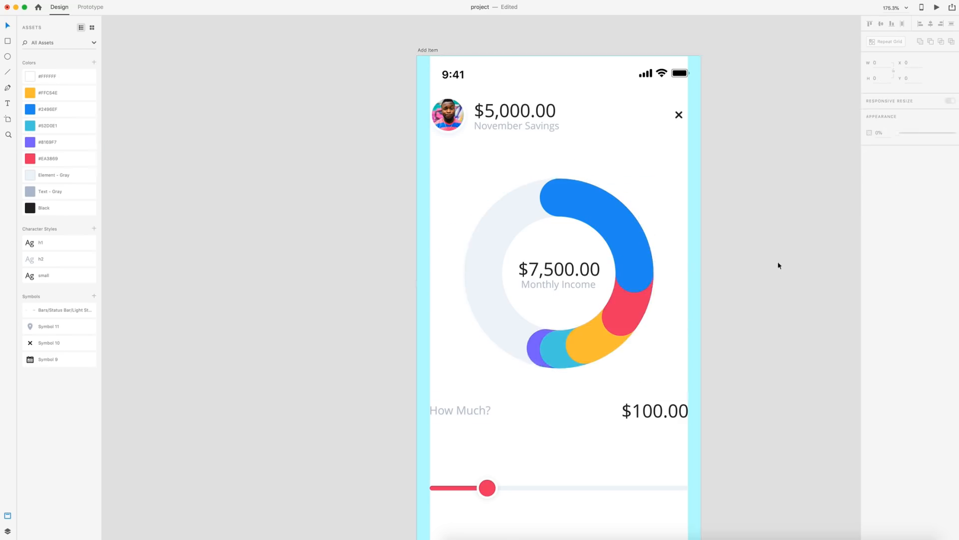
- Turn off the layout grid on the Add Item artboard
{"action": "key", "text": "super+0"}
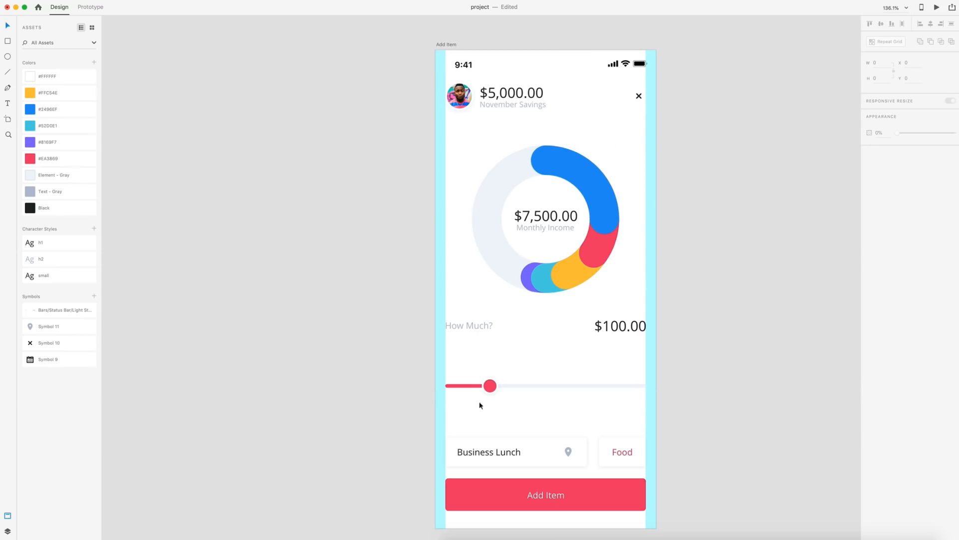
{"action": "left_click", "coordinate": [444, 44]}
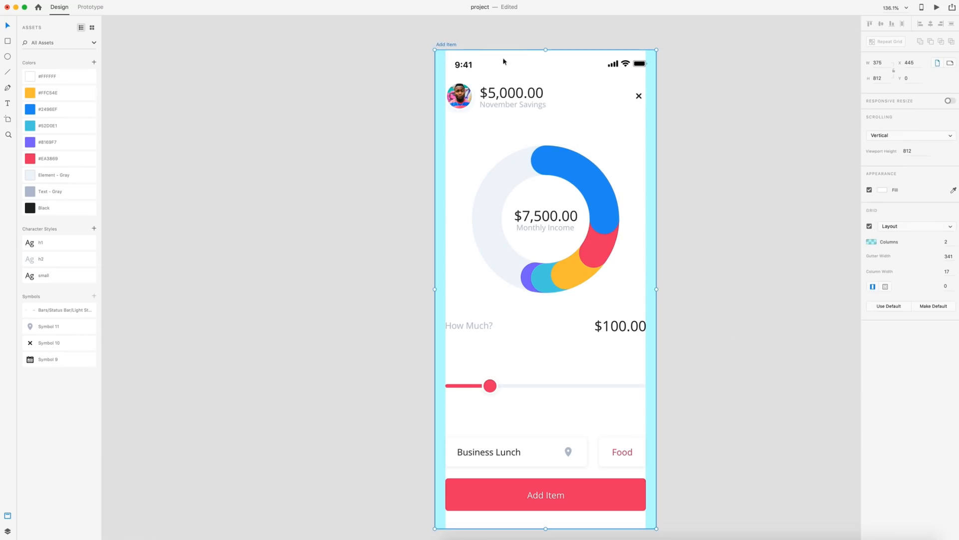
{"action": "left_click", "coordinate": [870, 226]}
{"action": "scroll", "coordinate": [708, 187], "scroll_direction": "up", "scroll_amount": 2}
- Change the November Savings amount in the header to $3,898.85
{"action": "left_click", "coordinate": [477, 122]}
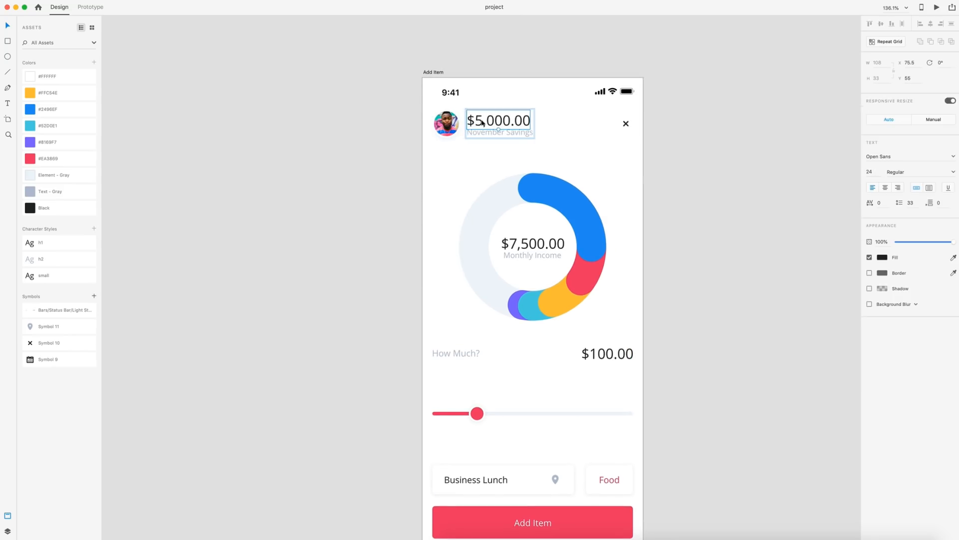
{"action": "double_click", "coordinate": [488, 120]}
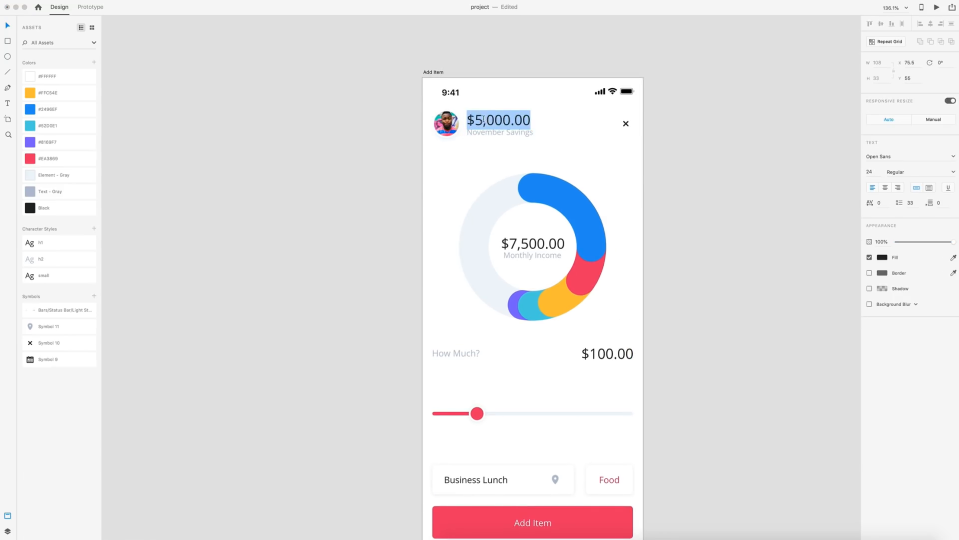
{"action": "left_click", "coordinate": [483, 119]}
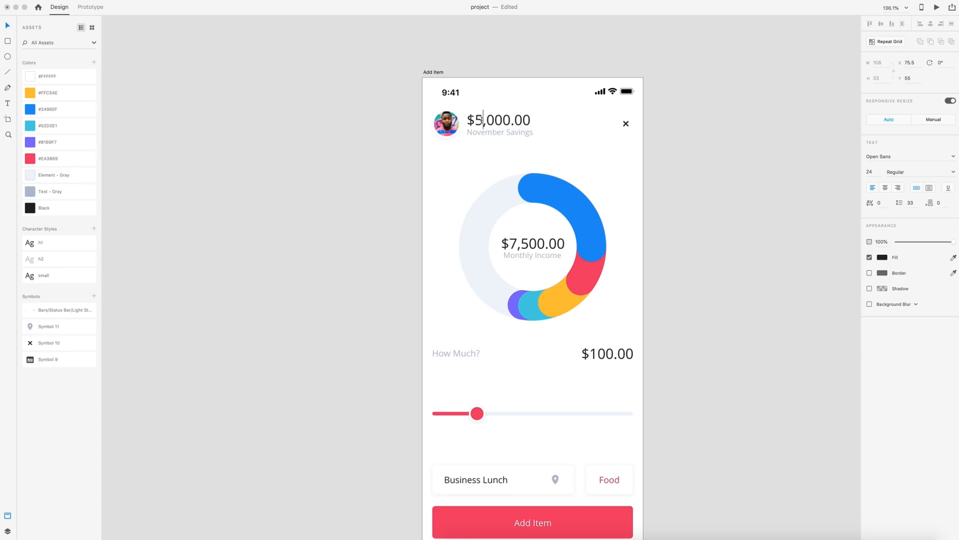
{"action": "key", "text": "BackSpace"}
{"action": "type", "text": "3"}
{"action": "key", "text": "Right"}
{"action": "key", "text": "Right"}
{"action": "key", "text": "Right"}
{"action": "key", "text": "Right"}
{"action": "key", "text": "BackSpace"}
{"action": "key", "text": "BackSpace"}
{"action": "key", "text": "BackSpace"}
{"action": "type", "text": "898"}
{"action": "key", "text": "Right"}
{"action": "key", "text": "Right"}
{"action": "key", "text": "Right"}
{"action": "key", "text": "BackSpace"}
{"action": "key", "text": "BackSpace"}
{"action": "type", "text": "85"}
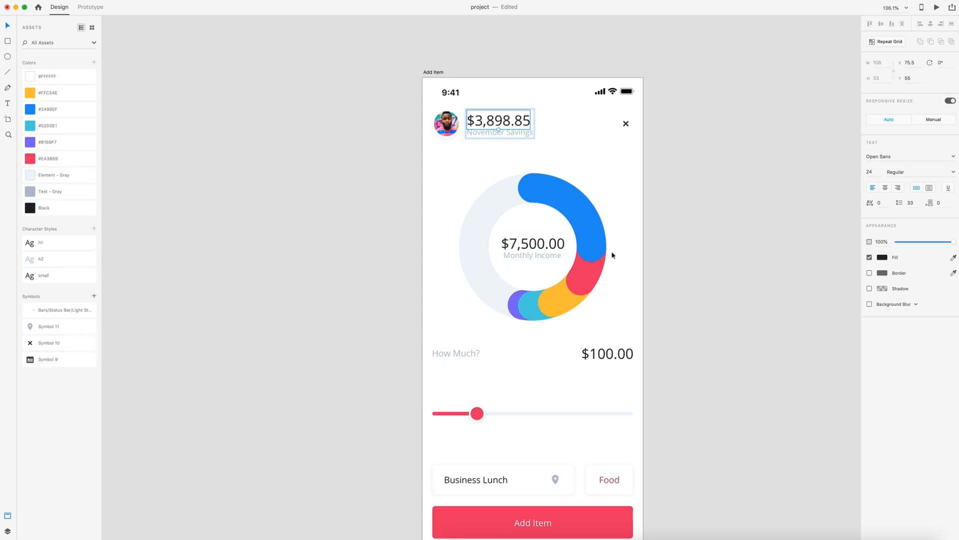
{"action": "left_click", "coordinate": [724, 268]}
- Duplicate the whole Add Item artboard to make a second state of the screen
{"action": "scroll", "coordinate": [737, 268], "scroll_direction": "down", "scroll_amount": 3}
{"action": "scroll", "coordinate": [737, 268], "scroll_direction": "up", "scroll_amount": 2}
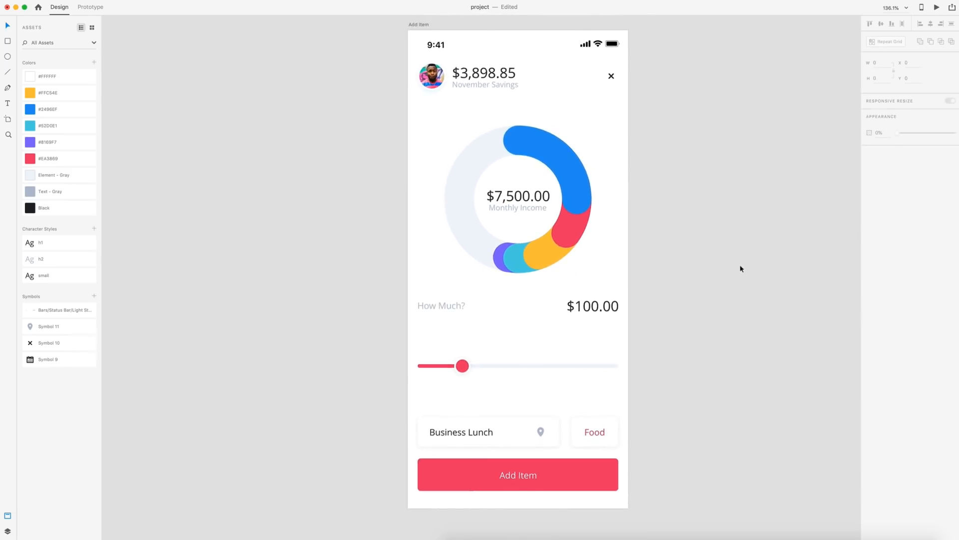
{"action": "scroll", "coordinate": [739, 265], "scroll_direction": "down", "scroll_amount": 3}
{"action": "scroll", "coordinate": [660, 122], "scroll_direction": "right", "scroll_amount": 3}
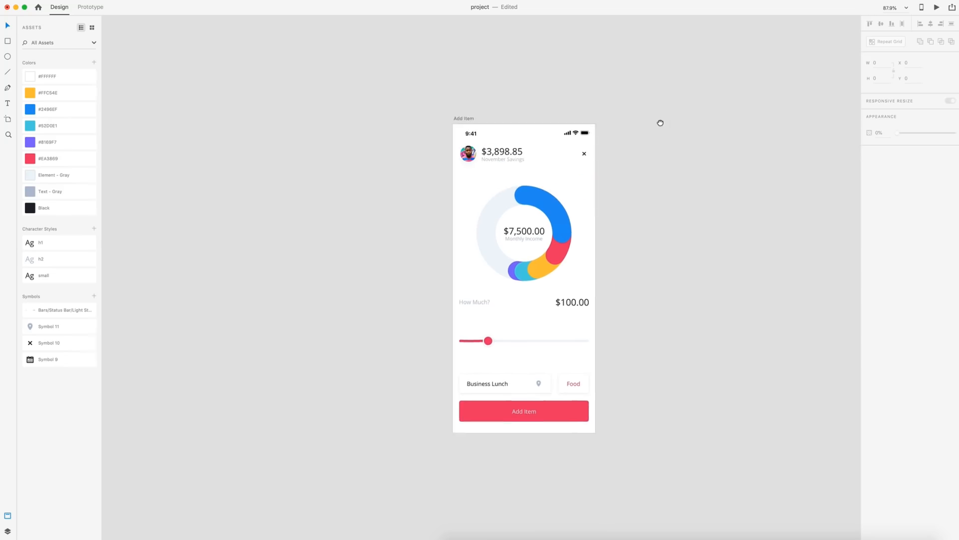
{"action": "left_click", "coordinate": [460, 118]}
{"action": "key", "text": "super+d"}
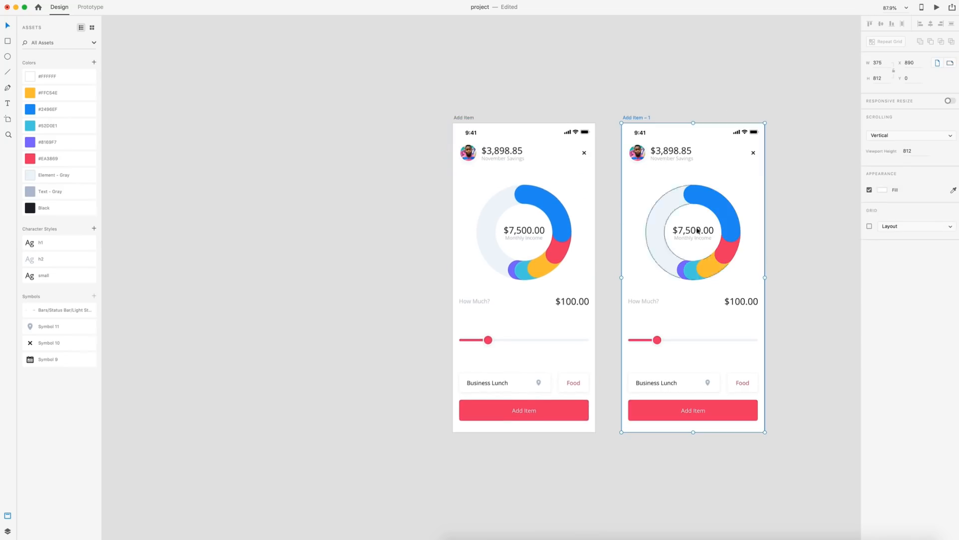
- Change the How Much? amount on the duplicated artboard to $415.00
{"action": "scroll", "coordinate": [793, 206], "scroll_direction": "up", "scroll_amount": 2}
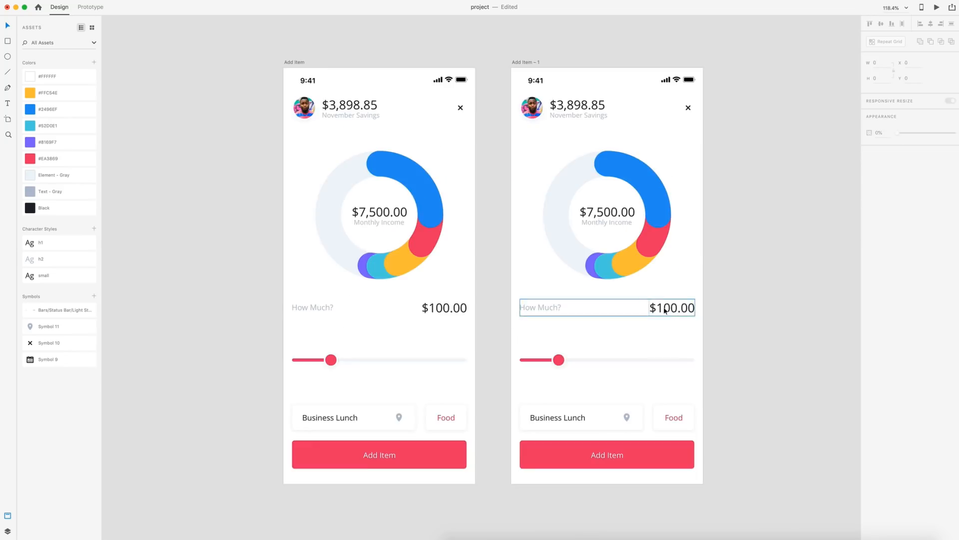
{"action": "double_click", "coordinate": [667, 309]}
{"action": "double_click", "coordinate": [670, 308]}
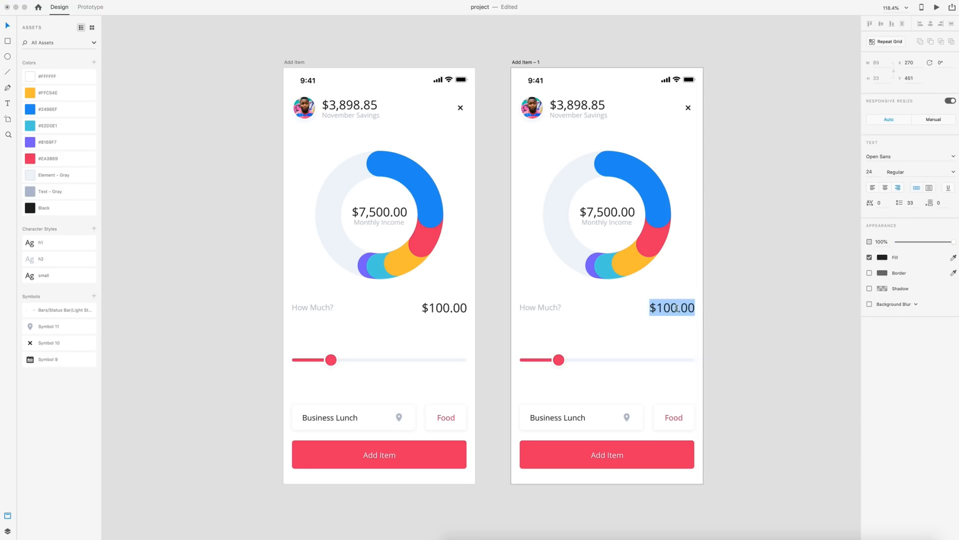
{"action": "left_click", "coordinate": [678, 308]}
{"action": "key", "text": "BackSpace"}
{"action": "key", "text": "BackSpace"}
{"action": "key", "text": "BackSpace"}
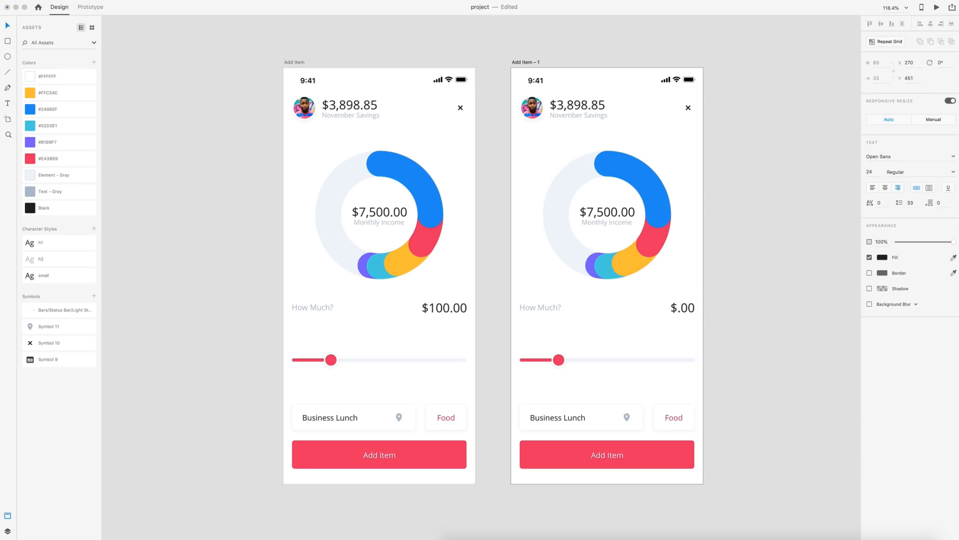
{"action": "type", "text": "415"}
{"action": "key", "text": "Escape"}
{"action": "left_click", "coordinate": [760, 323]}
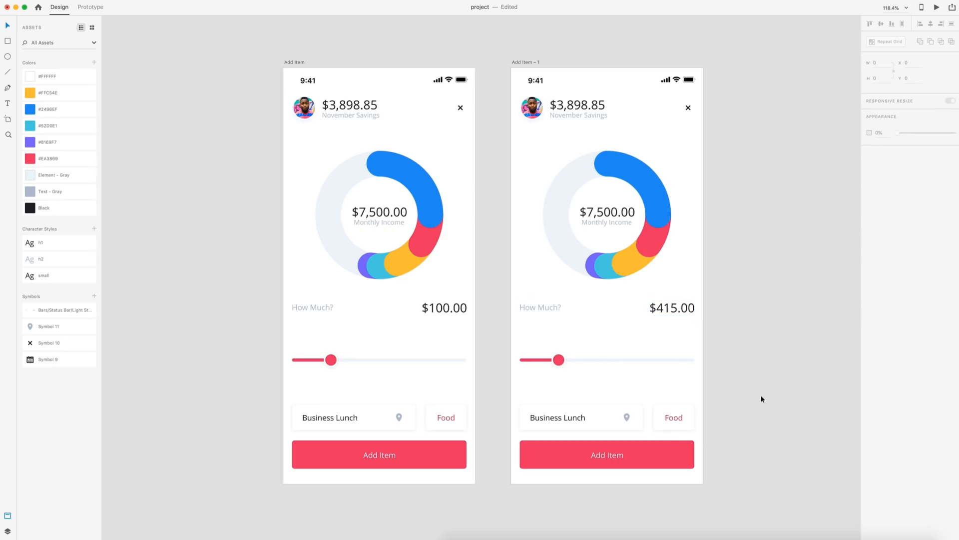
- Move the slider knob on the duplicated artboard horizontally to the middle of its track
{"action": "scroll", "coordinate": [584, 372], "scroll_direction": "up", "scroll_amount": 3}
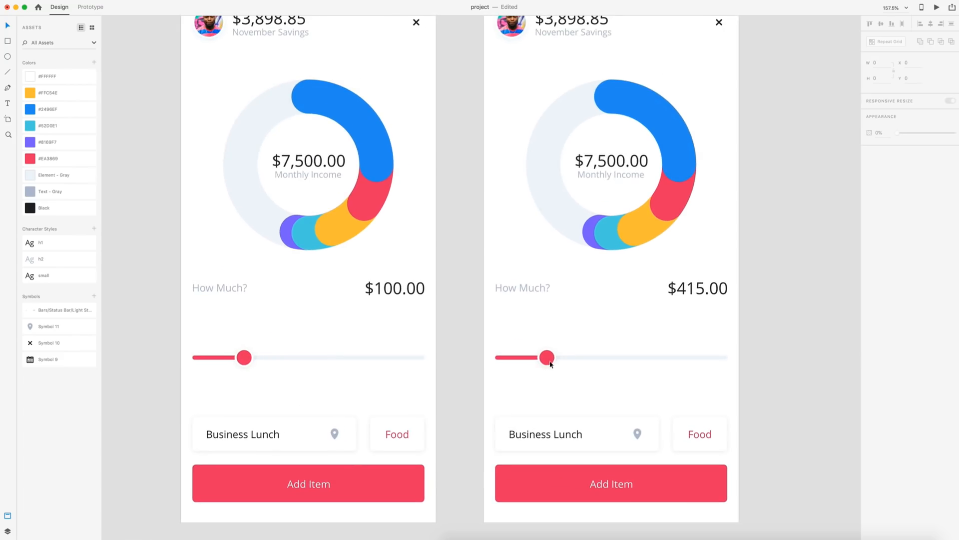
{"action": "left_click", "coordinate": [548, 361]}
{"action": "left_click_drag", "start_coordinate": [549, 364], "coordinate": [615, 364]}
- Extend the red slider bar on the duplicated artboard to a width of 171 so it reaches the knob's centre
{"action": "left_click", "coordinate": [544, 358]}
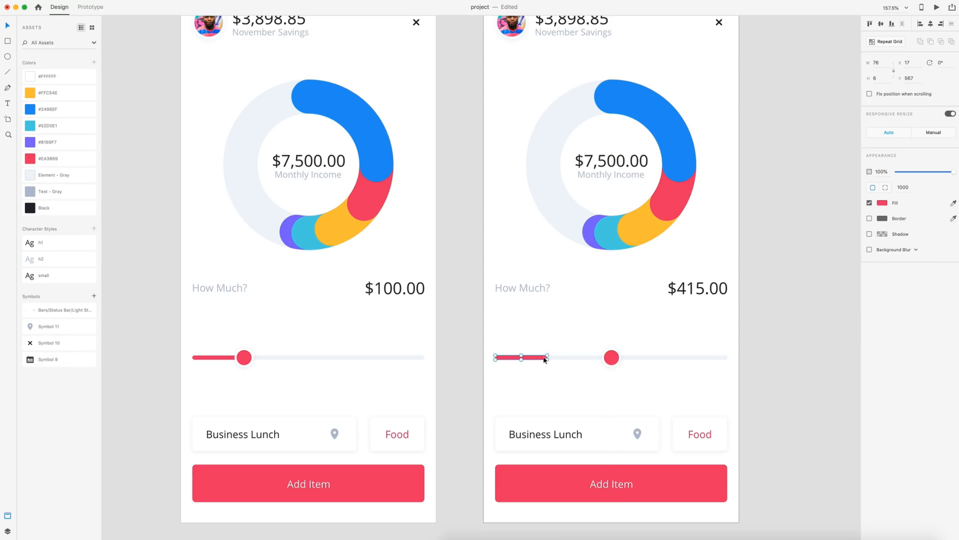
{"action": "scroll", "coordinate": [603, 381], "scroll_direction": "up", "scroll_amount": 5}
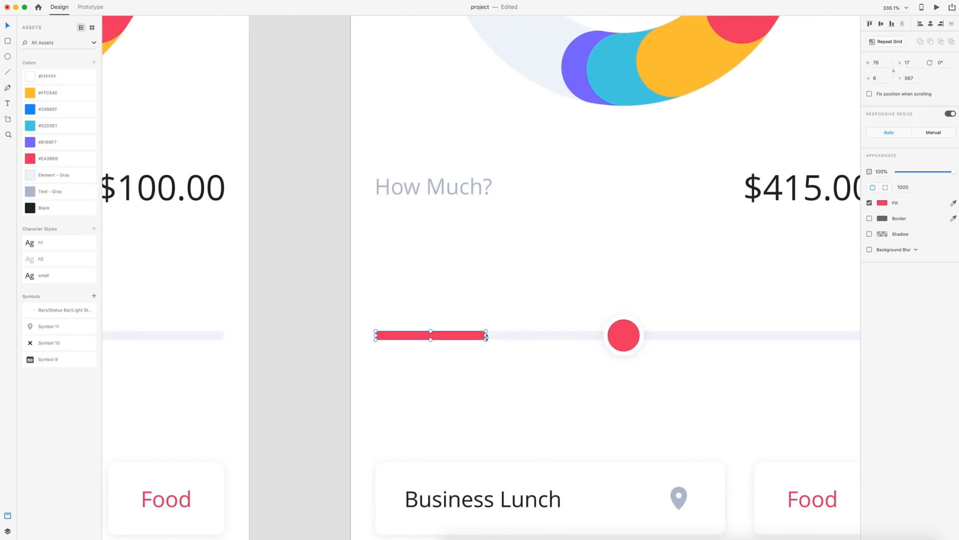
{"action": "left_click_drag", "start_coordinate": [548, 358], "coordinate": [620, 336]}
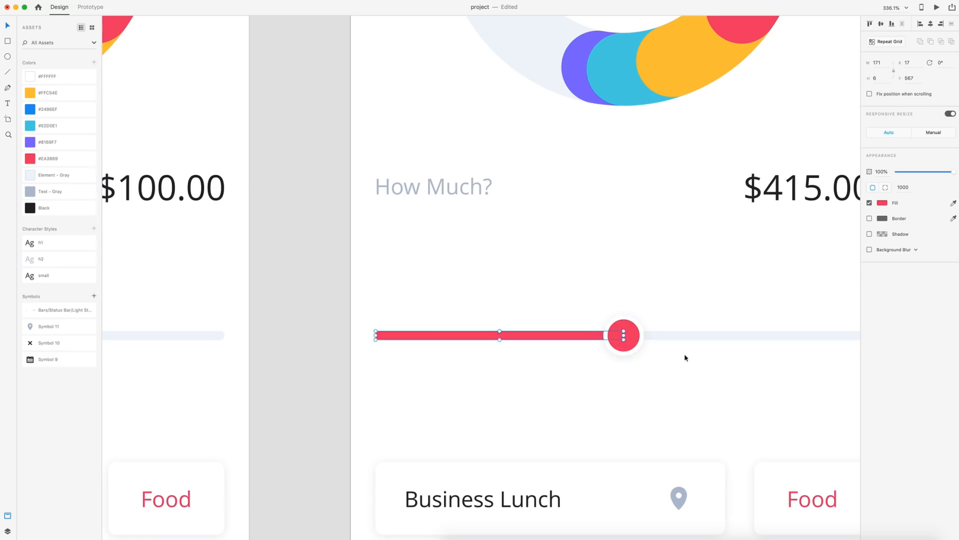
{"action": "left_click", "coordinate": [741, 376]}
- Rotate the duplicate's red, yellow, teal and purple arc groups together about 18° clockwise, leaving the blue arc in place and lengthening the visible red segment
{"action": "scroll", "coordinate": [741, 377], "scroll_direction": "down", "scroll_amount": 5}
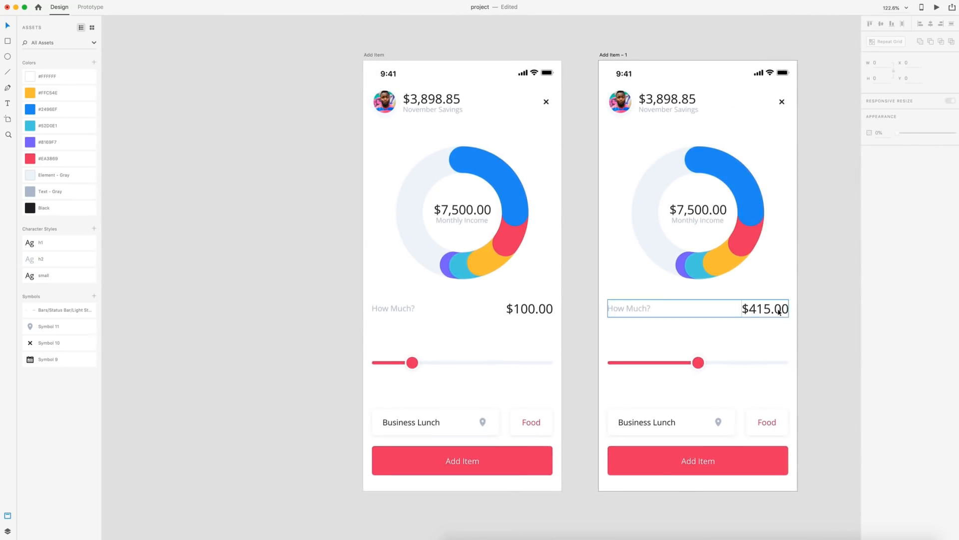
{"action": "left_click", "coordinate": [666, 233]}
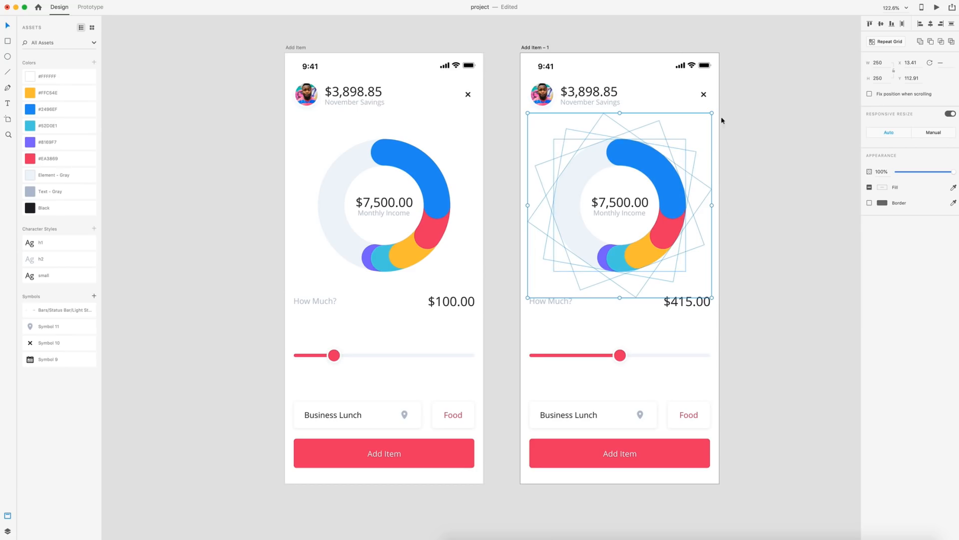
{"action": "left_click_drag", "start_coordinate": [713, 112], "coordinate": [718, 149]}
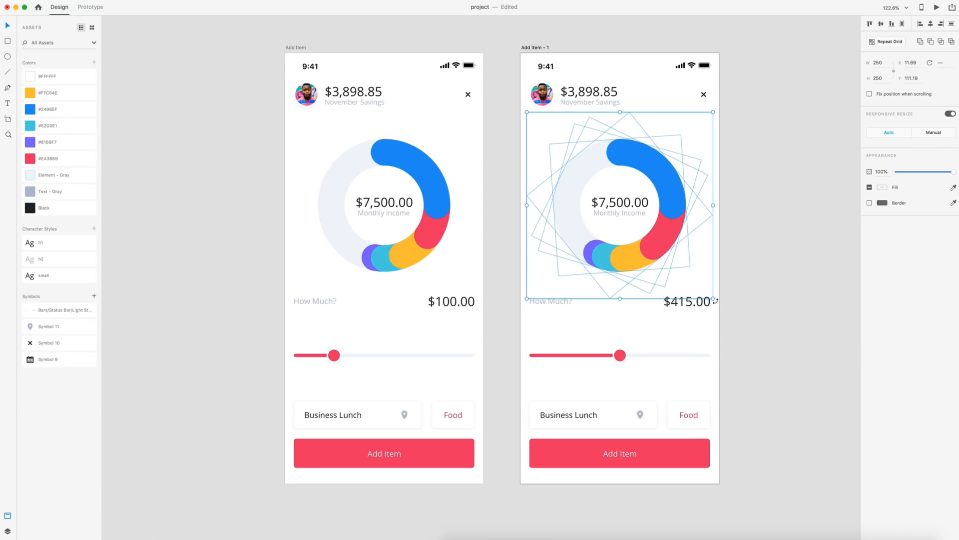
{"action": "left_click_drag", "start_coordinate": [716, 301], "coordinate": [712, 303]}
{"action": "left_click", "coordinate": [777, 317]}
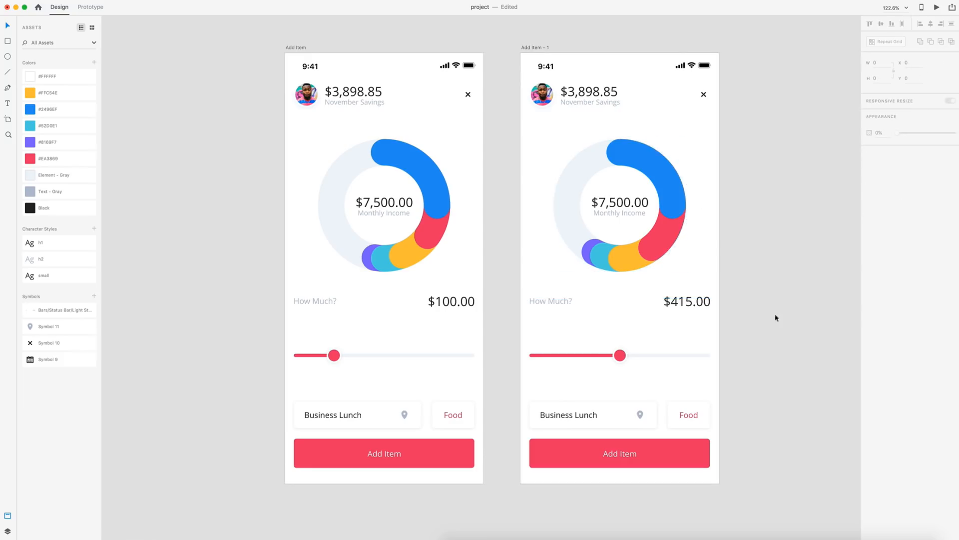
- Show the layers and rename the blue arc group on the original artboard as blue
{"action": "scroll", "coordinate": [778, 265], "scroll_direction": "down", "scroll_amount": 3}
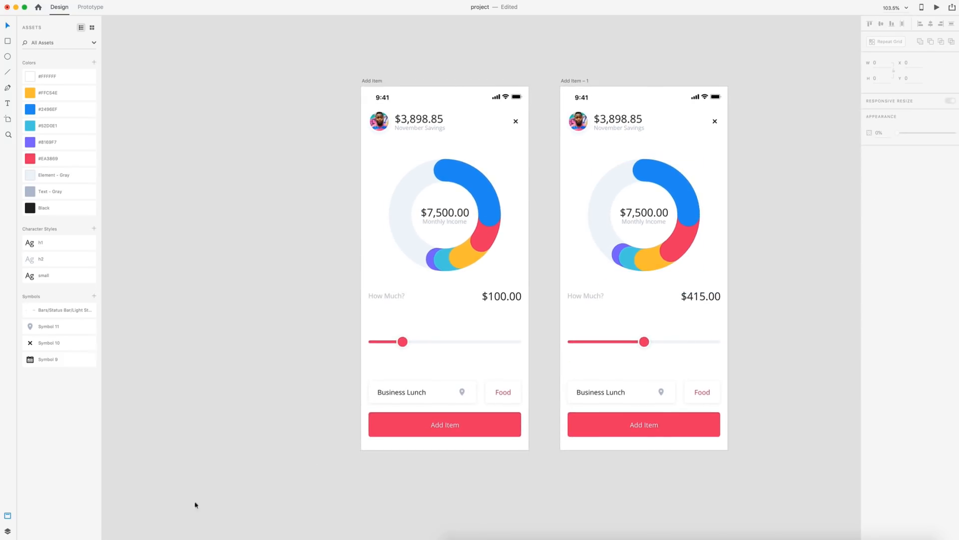
{"action": "left_click", "coordinate": [7, 531]}
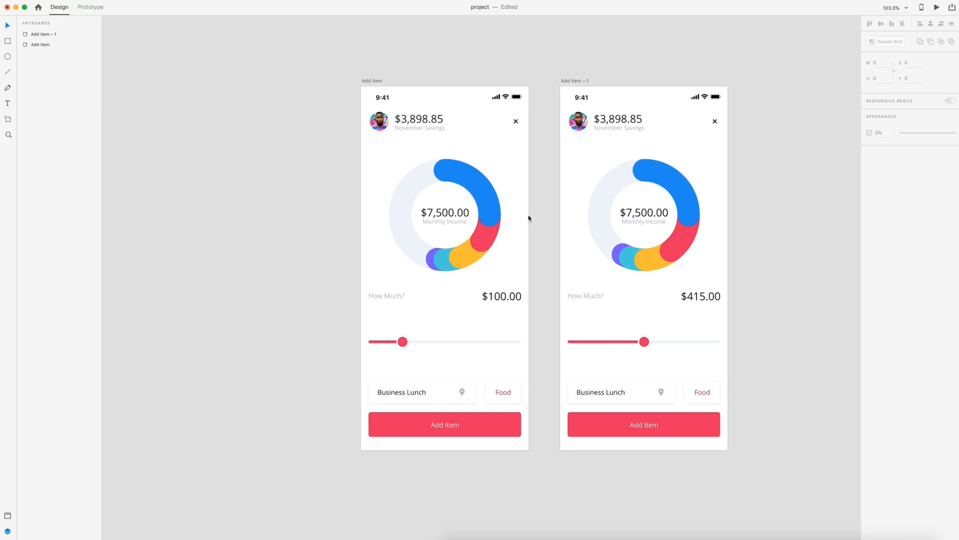
{"action": "left_click", "coordinate": [478, 190]}
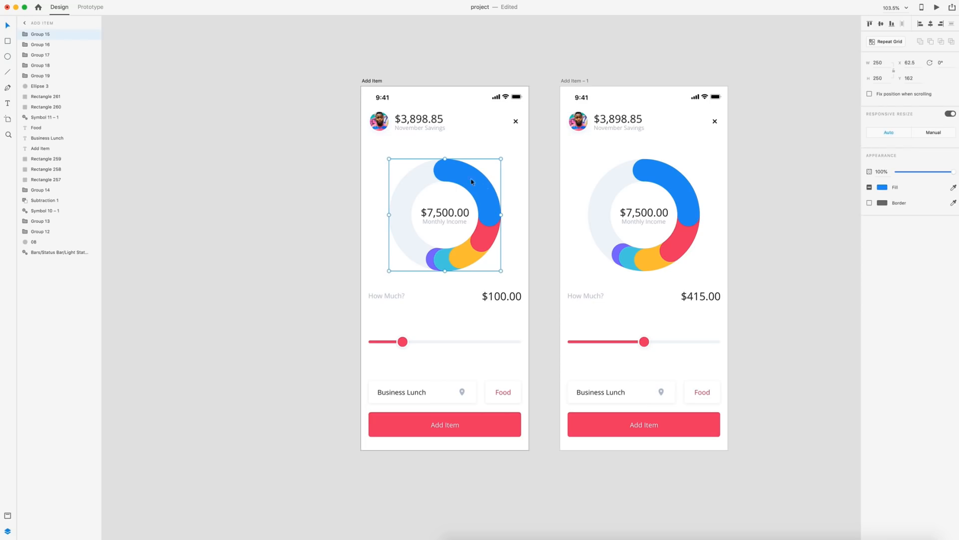
{"action": "double_click", "coordinate": [35, 35]}
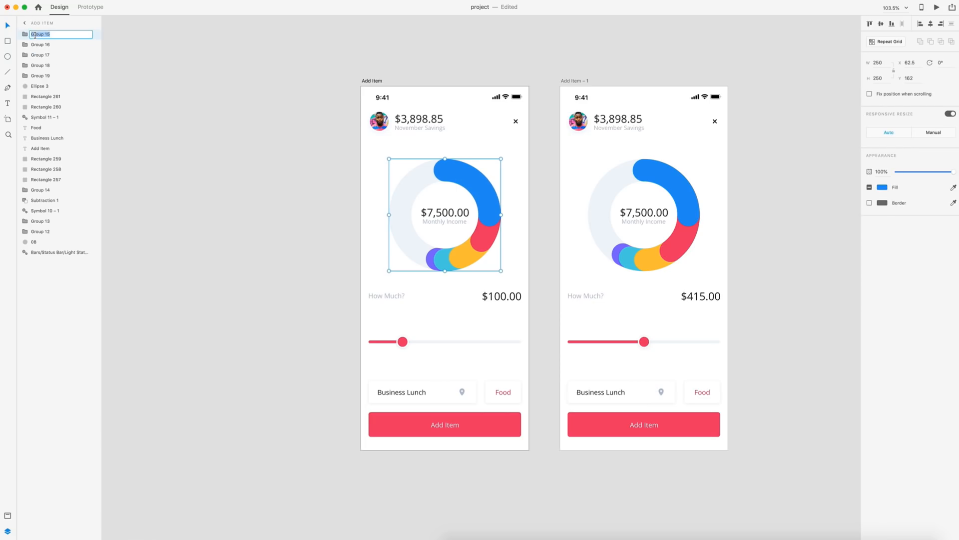
{"action": "type", "text": "blue"}
{"action": "key", "text": "Return"}
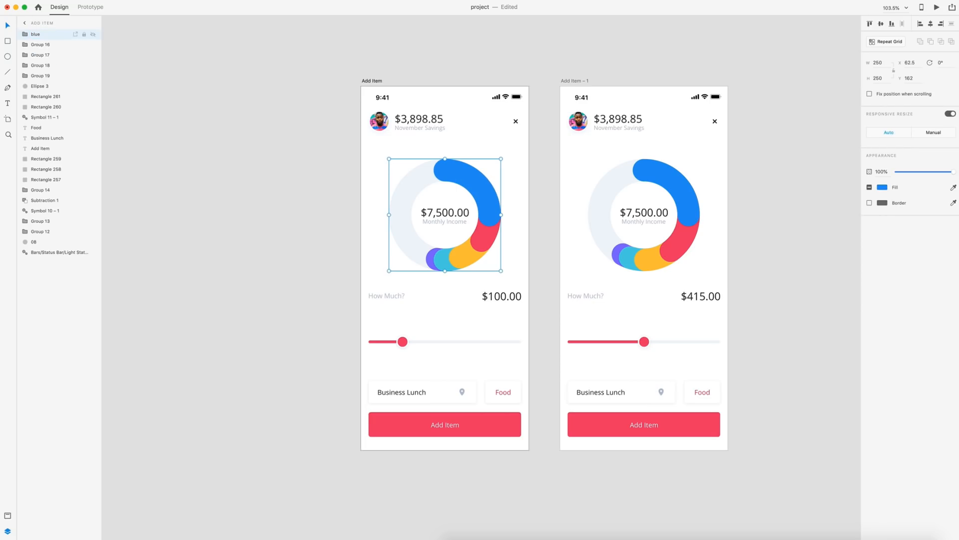
- Rename the remaining arc groups, in clockwise order, as red, yellow, green and purple
{"action": "left_click", "coordinate": [492, 246]}
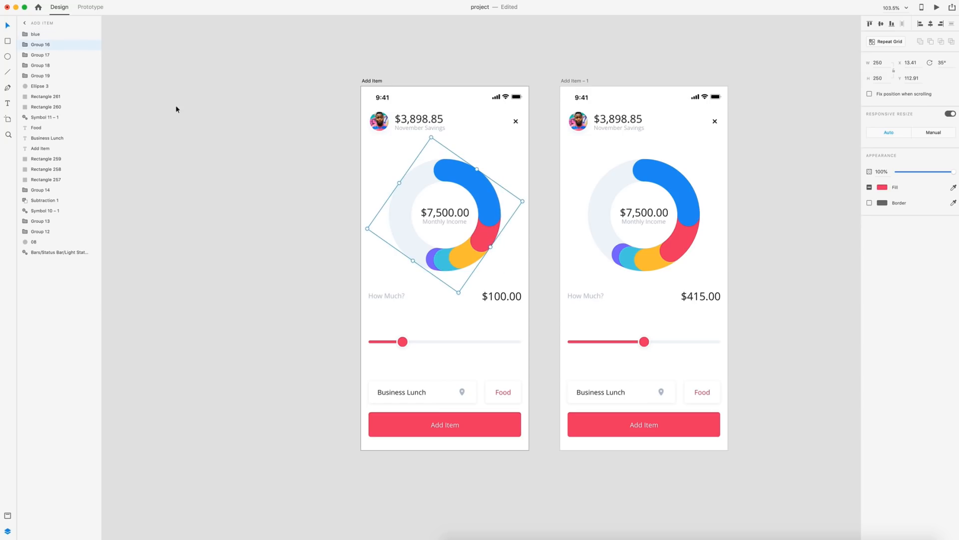
{"action": "double_click", "coordinate": [36, 45]}
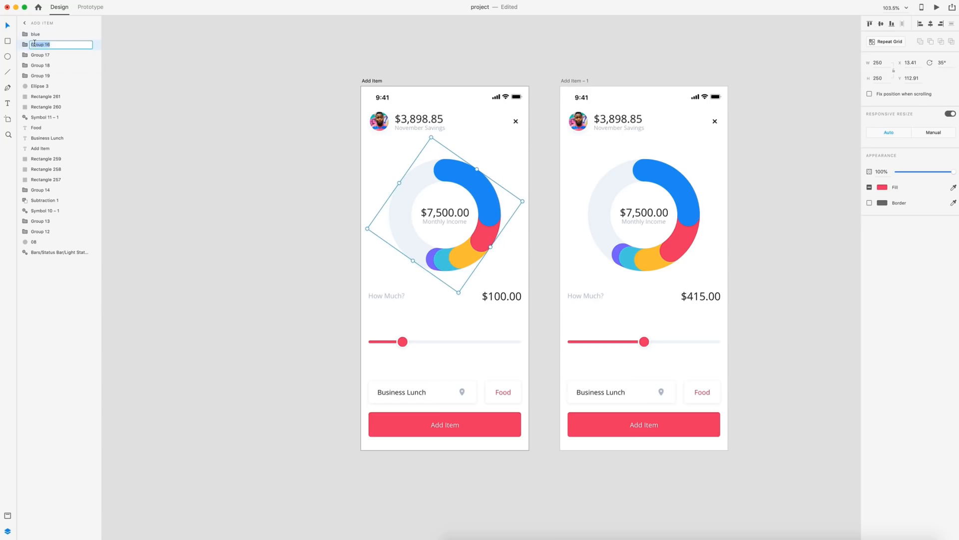
{"action": "type", "text": "red"}
{"action": "key", "text": "Return"}
{"action": "double_click", "coordinate": [40, 55]}
{"action": "type", "text": "yellow"}
{"action": "double_click", "coordinate": [42, 65]}
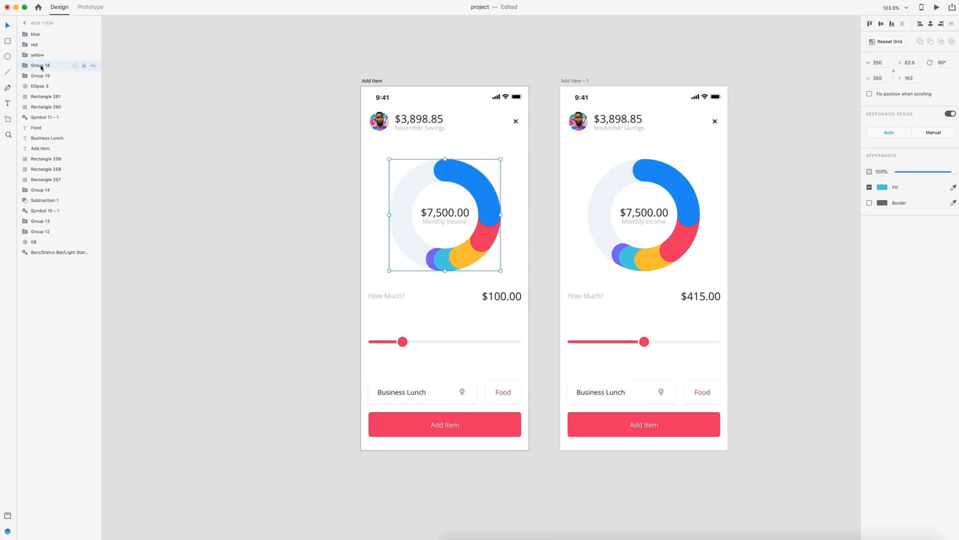
{"action": "type", "text": "green"}
{"action": "double_click", "coordinate": [40, 75]}
{"action": "type", "text": "purple"}
{"action": "key", "text": "Return"}
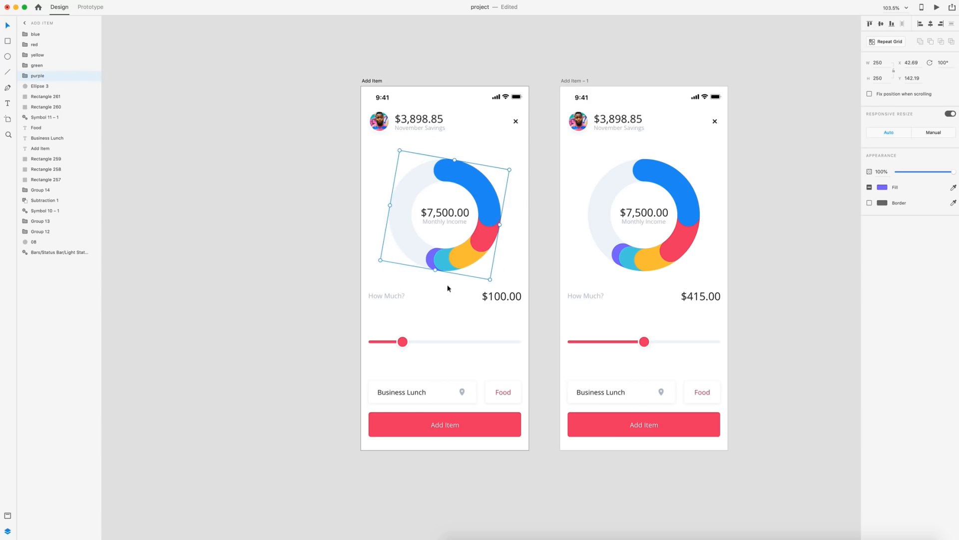
- Check the arc group names on both artboards and rename the original's slider knob layer as slider
{"action": "left_click", "coordinate": [681, 185]}
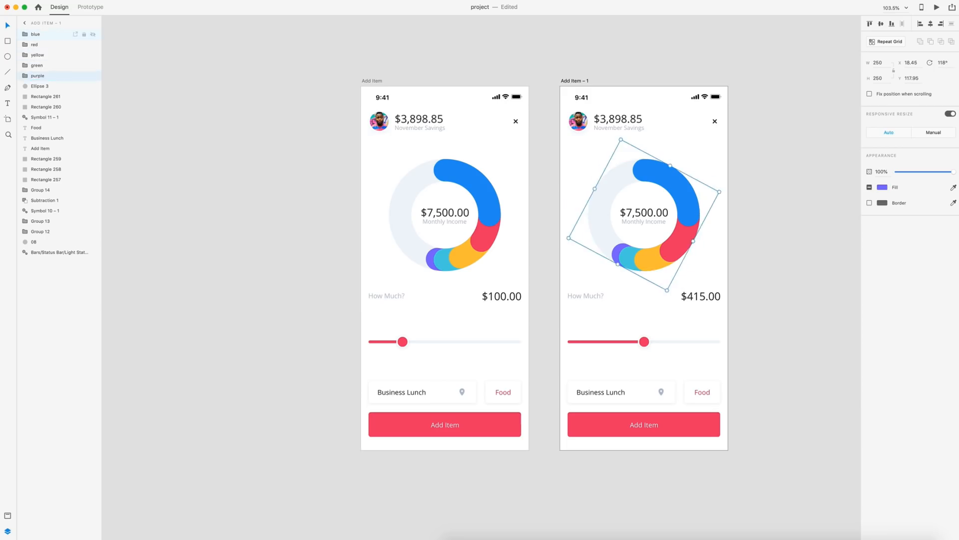
{"action": "left_click", "coordinate": [482, 179]}
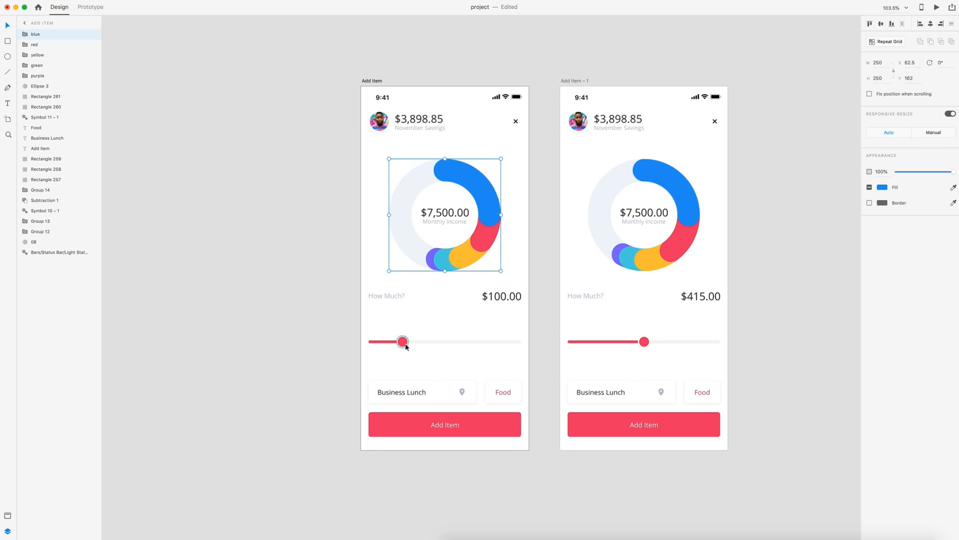
{"action": "left_click", "coordinate": [404, 342]}
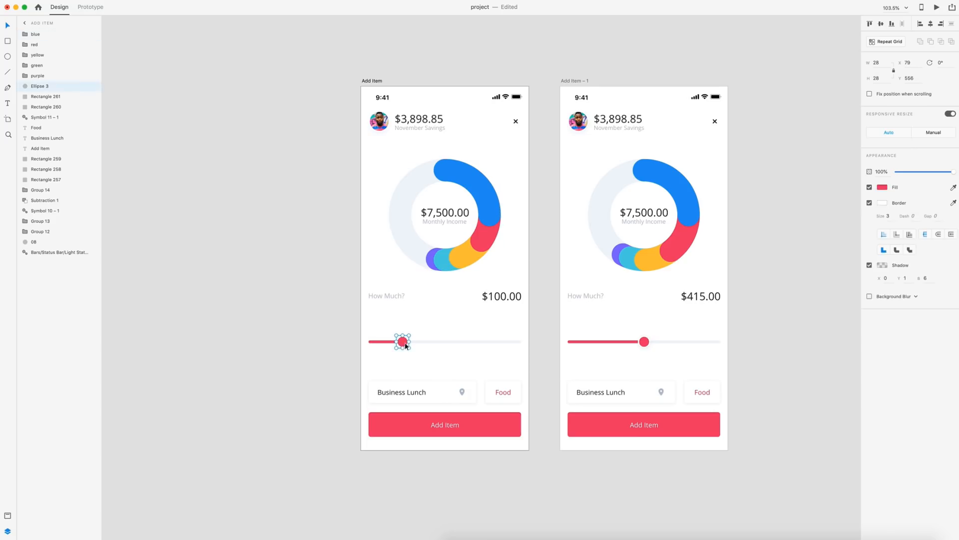
{"action": "double_click", "coordinate": [44, 87]}
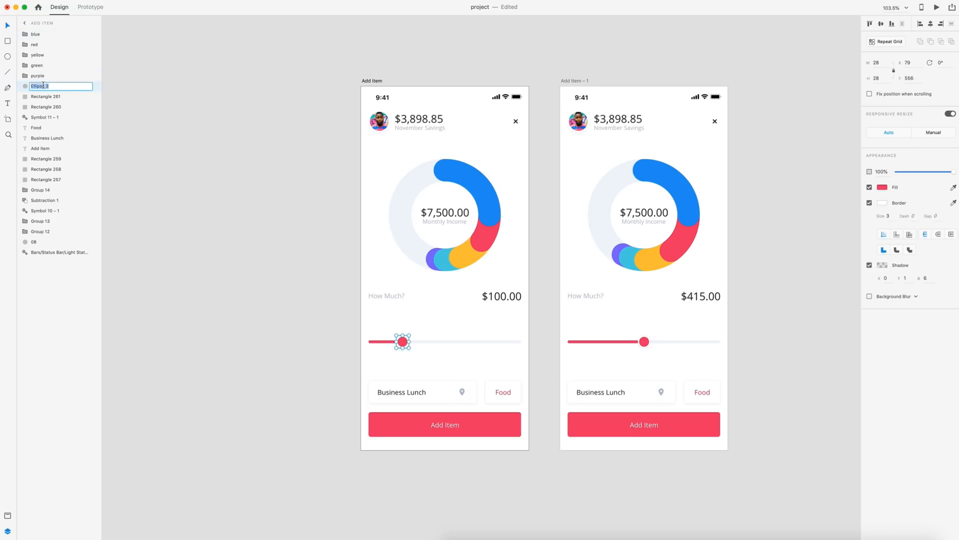
{"action": "type", "text": "slider"}
- Rename the red slider bar layer on the original artboard as slider-bar and copy that name
{"action": "left_click", "coordinate": [389, 343]}
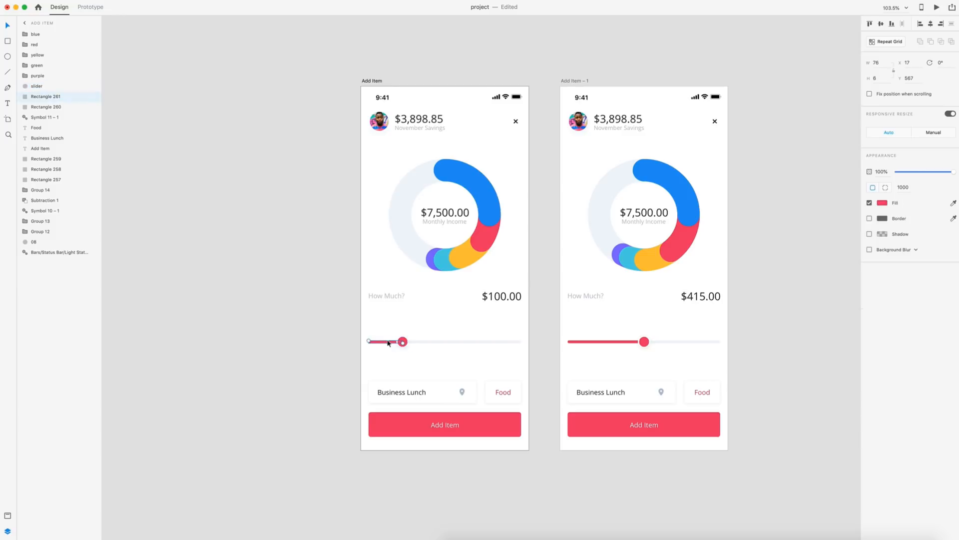
{"action": "double_click", "coordinate": [45, 98]}
{"action": "type", "text": "slider-bar"}
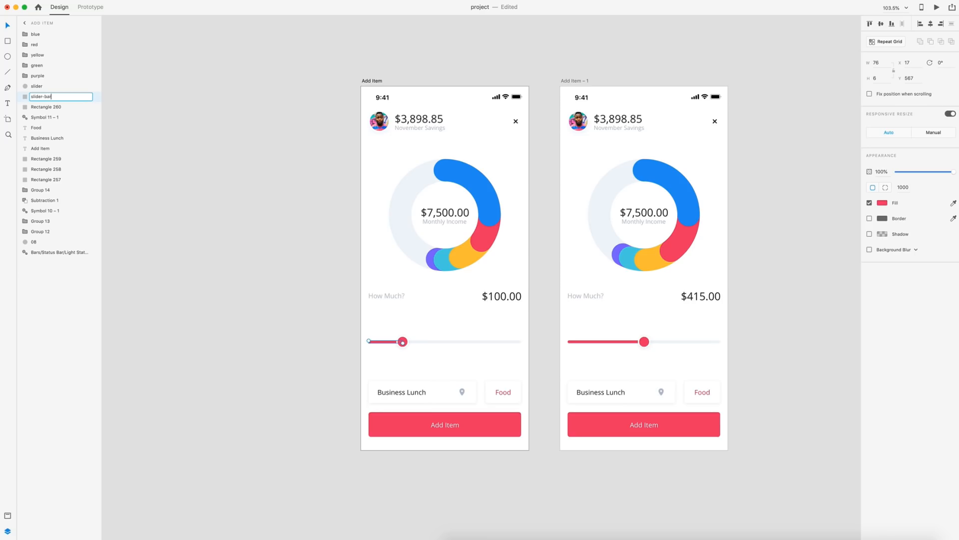
{"action": "key", "text": "super+a"}
{"action": "key", "text": "super+c"}
{"action": "key", "text": "Return"}
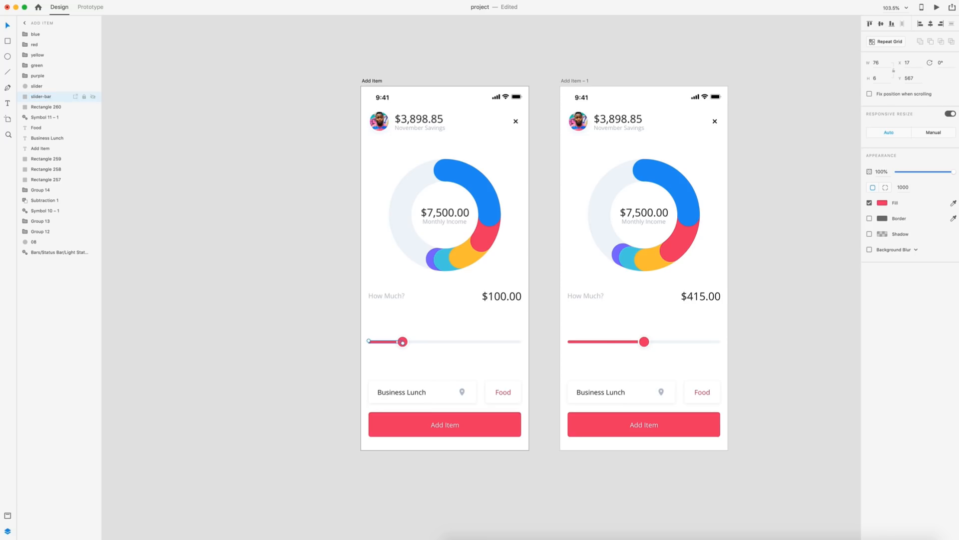
- Give the duplicate artboard's slider layers matching names: slider-bar for the red bar and slider for the knob
{"action": "left_click", "coordinate": [608, 342]}
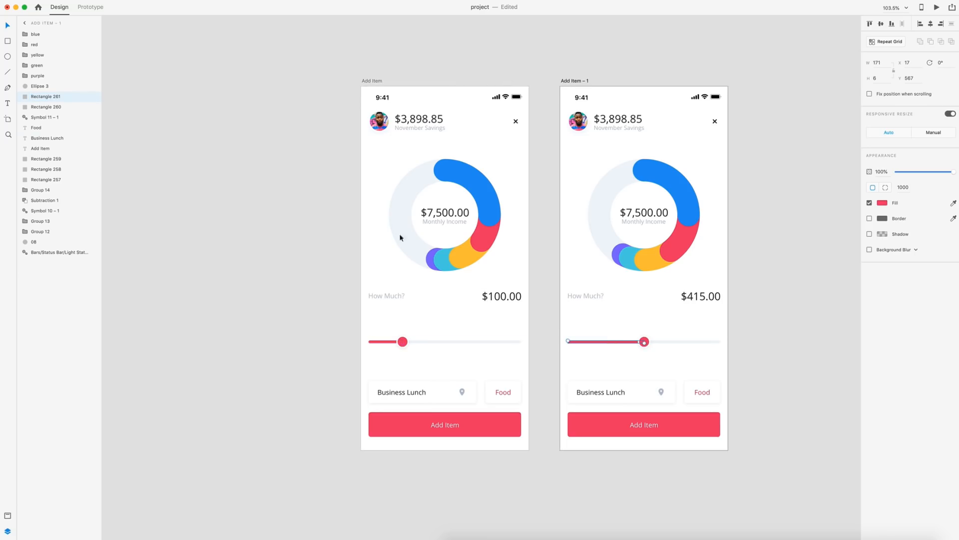
{"action": "double_click", "coordinate": [40, 97]}
{"action": "key", "text": "super+v"}
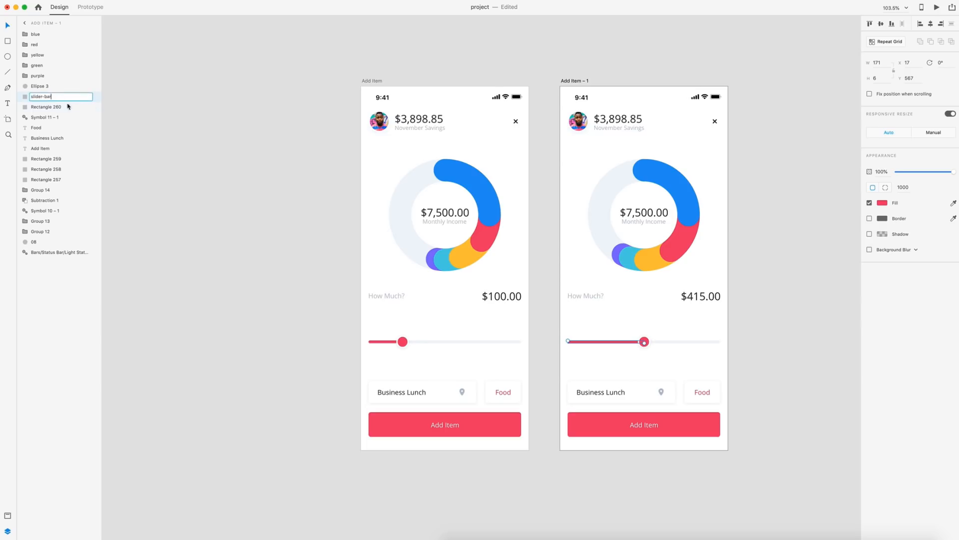
{"action": "left_click", "coordinate": [644, 342]}
{"action": "double_click", "coordinate": [36, 86]}
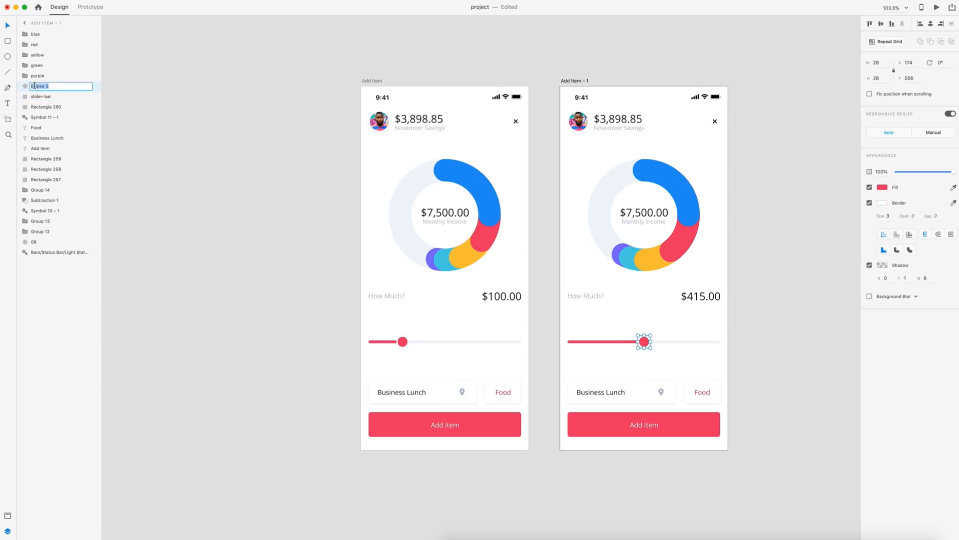
{"action": "type", "text": "sli"}
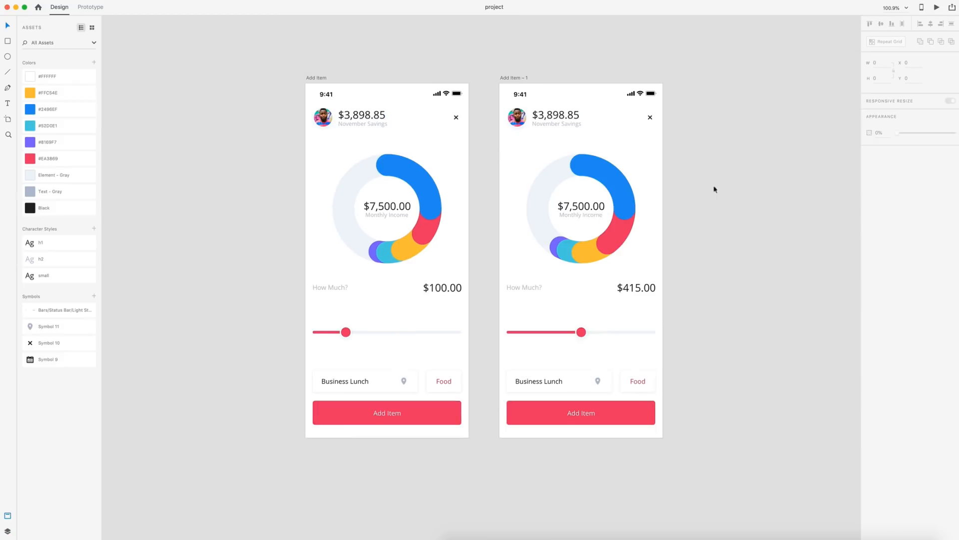
- In Prototype mode, link the original's slider knob to Add Item – 1 with a Drag trigger and Auto-Animate action
{"action": "left_click", "coordinate": [90, 7]}
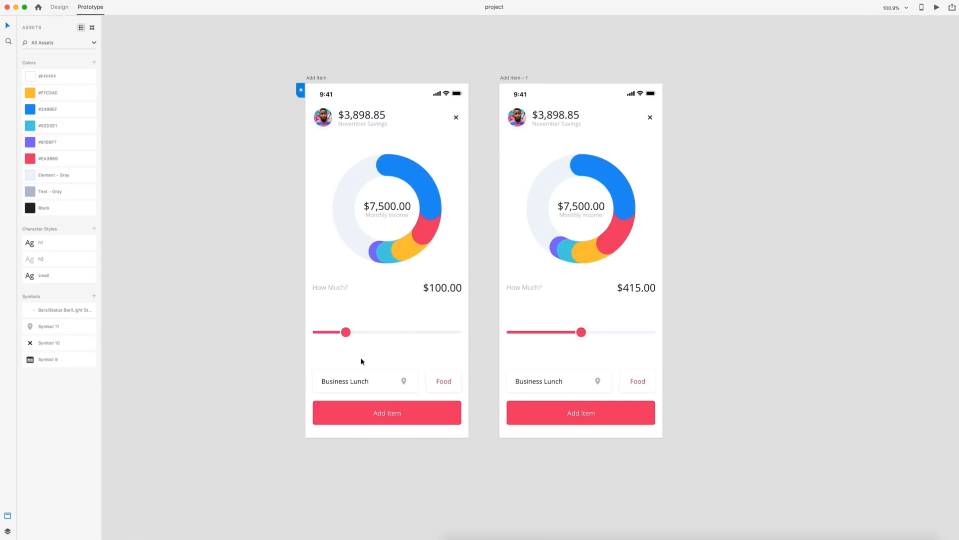
{"action": "left_click", "coordinate": [346, 332]}
{"action": "left_click_drag", "start_coordinate": [355, 332], "coordinate": [536, 209]}
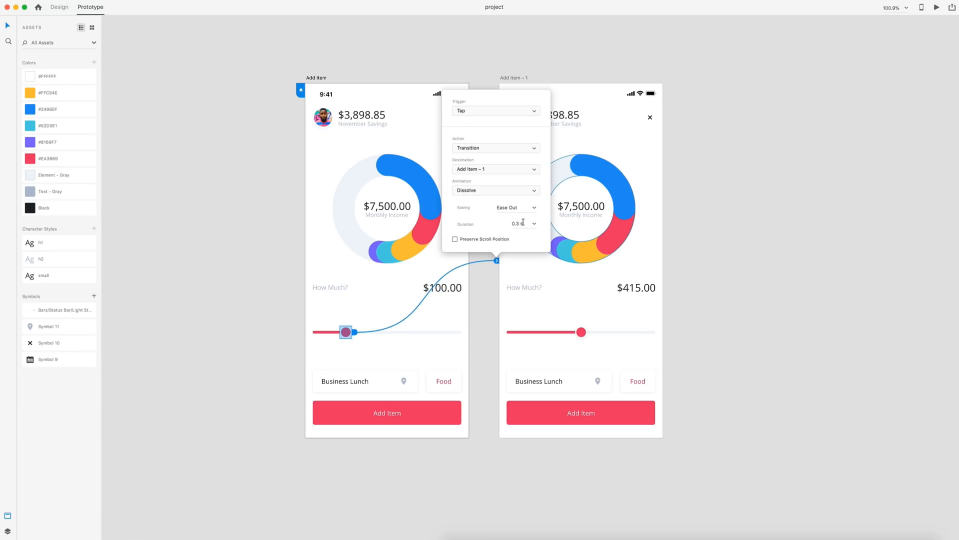
{"action": "left_click", "coordinate": [475, 112]}
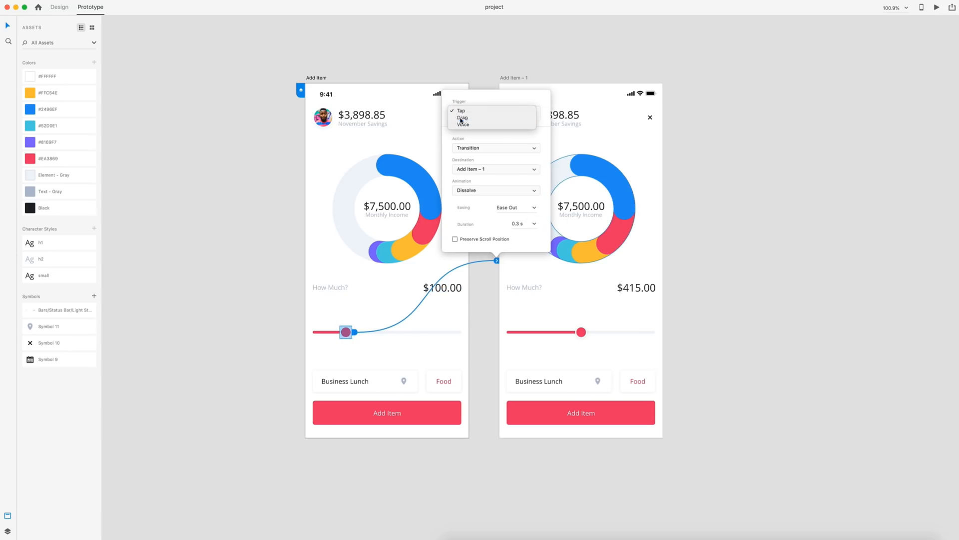
{"action": "left_click", "coordinate": [461, 118]}
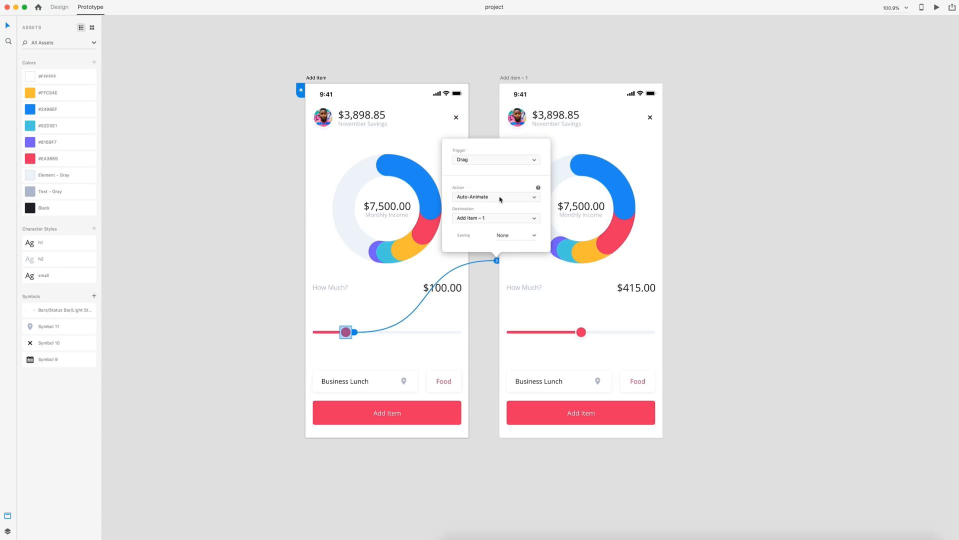
- Link the duplicate's slider knob back to the Add Item artboard with a Drag trigger and Auto-Animate action
{"action": "left_click", "coordinate": [582, 333]}
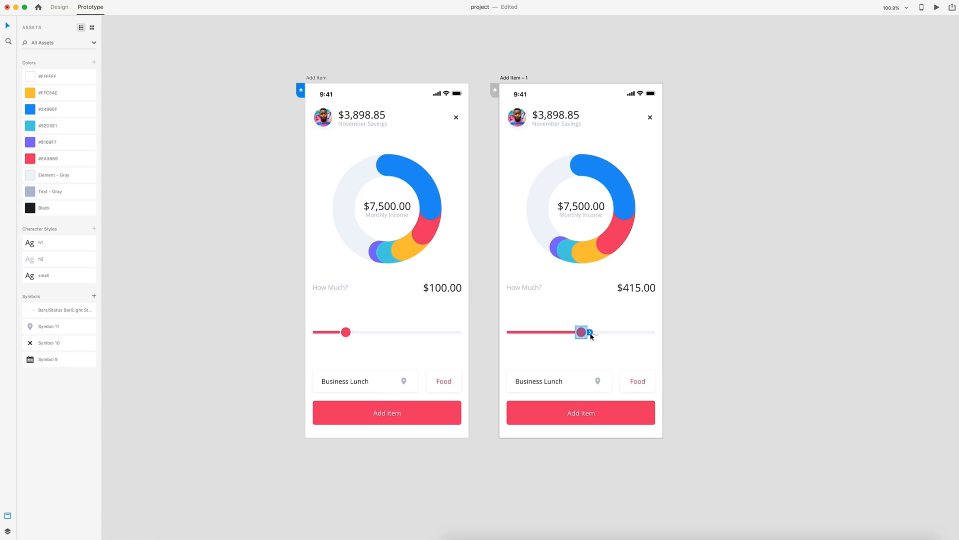
{"action": "left_click_drag", "start_coordinate": [591, 333], "coordinate": [466, 155]}
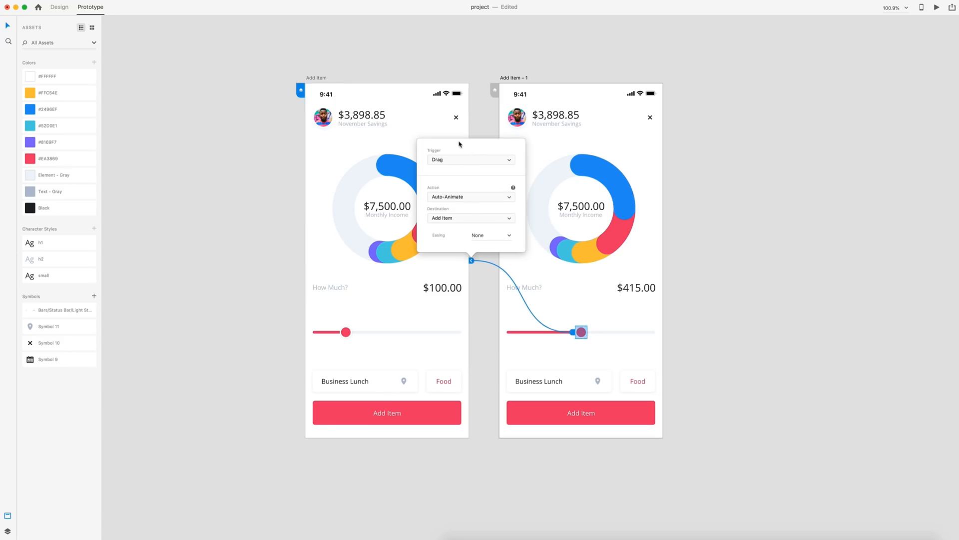
{"action": "left_click", "coordinate": [763, 162]}
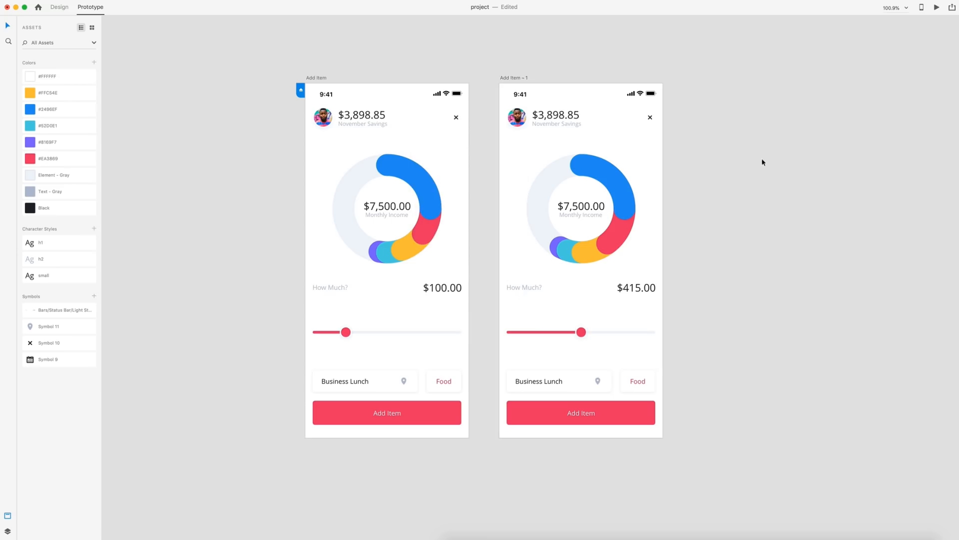
- Preview the prototype and test the transition by sliding the knob along its track
{"action": "left_click", "coordinate": [937, 8]}
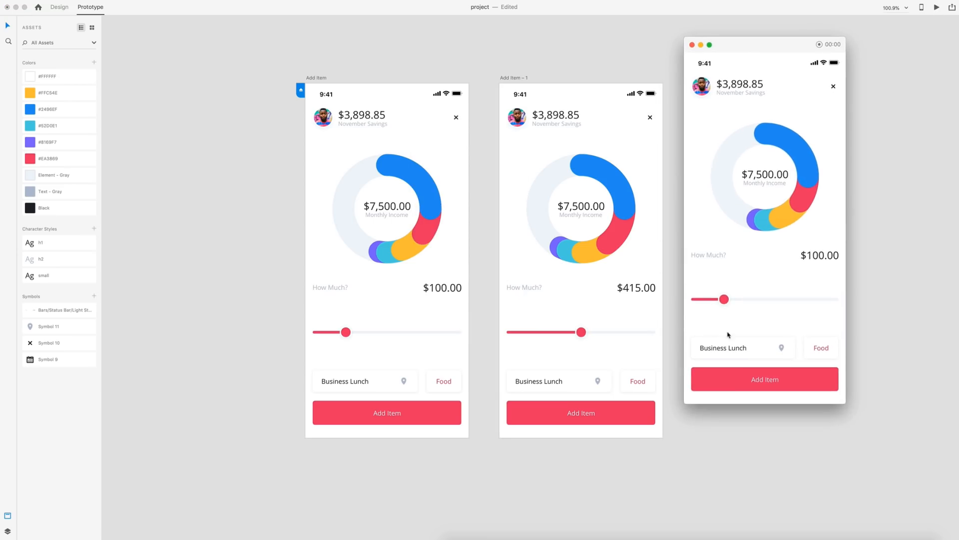
{"action": "left_click_drag", "start_coordinate": [724, 301], "coordinate": [777, 300]}
{"action": "left_click_drag", "start_coordinate": [725, 301], "coordinate": [776, 299]}
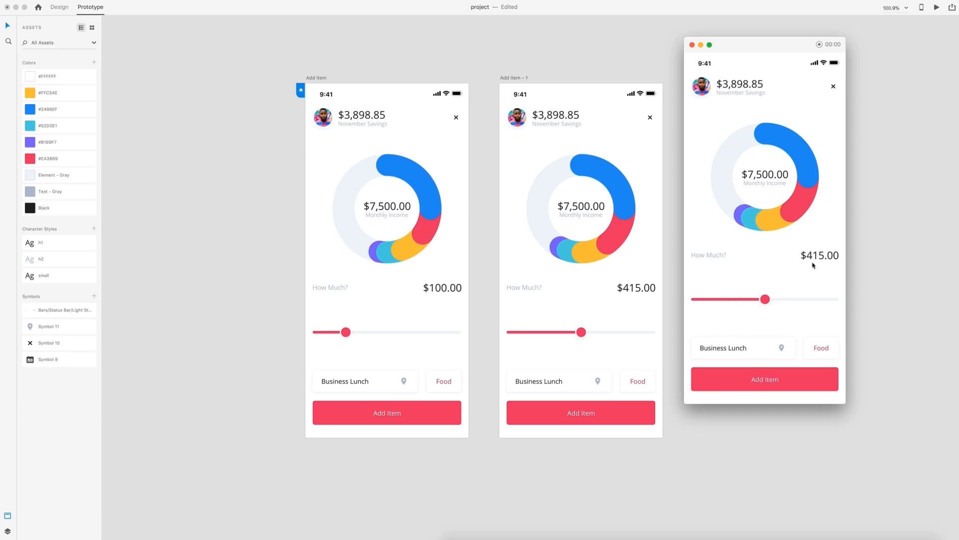
- In Design mode, place a copy of the original artboard's $100.00 amount on the empty canvas beside the artboards as a reference
{"action": "scroll", "coordinate": [701, 330], "scroll_direction": "left", "scroll_amount": 3}
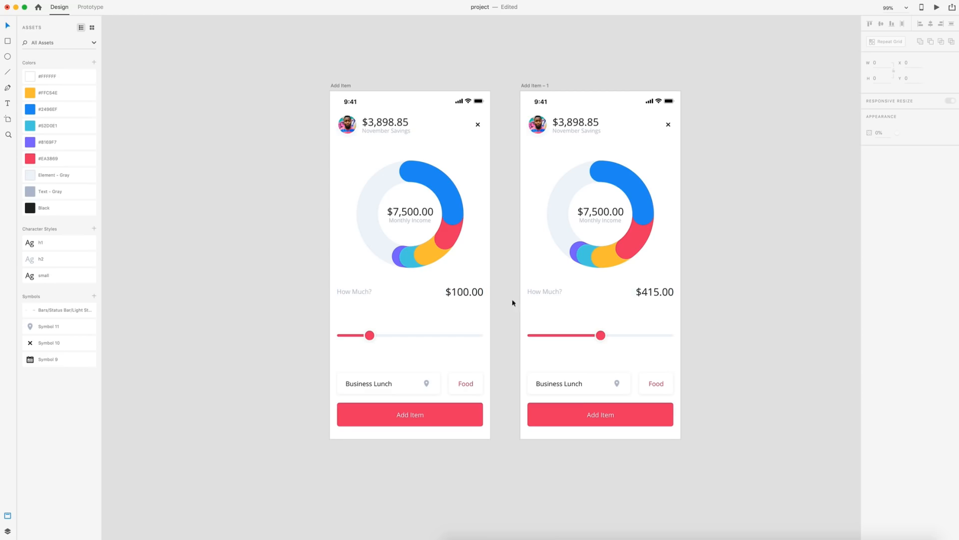
{"action": "left_click", "coordinate": [468, 296]}
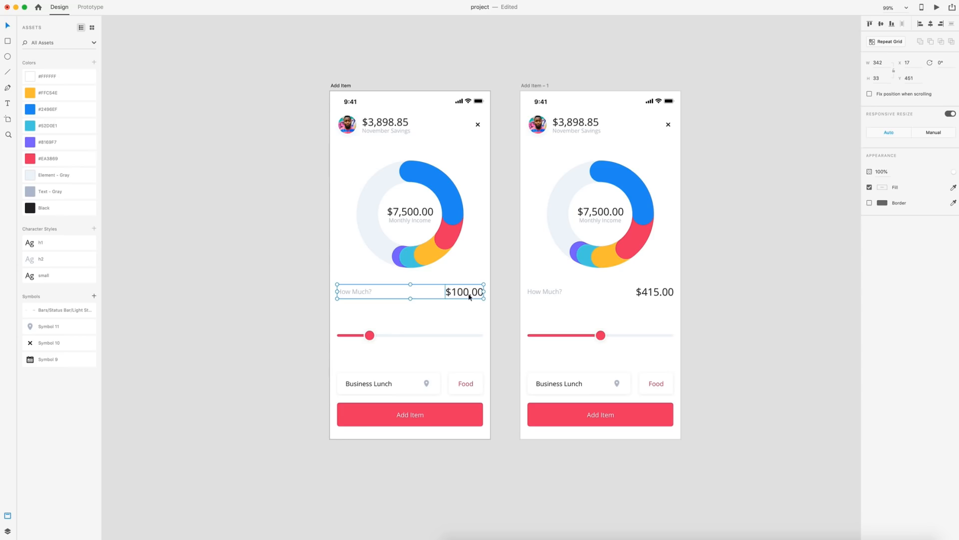
{"action": "left_click", "coordinate": [663, 293]}
{"action": "left_click", "coordinate": [758, 321]}
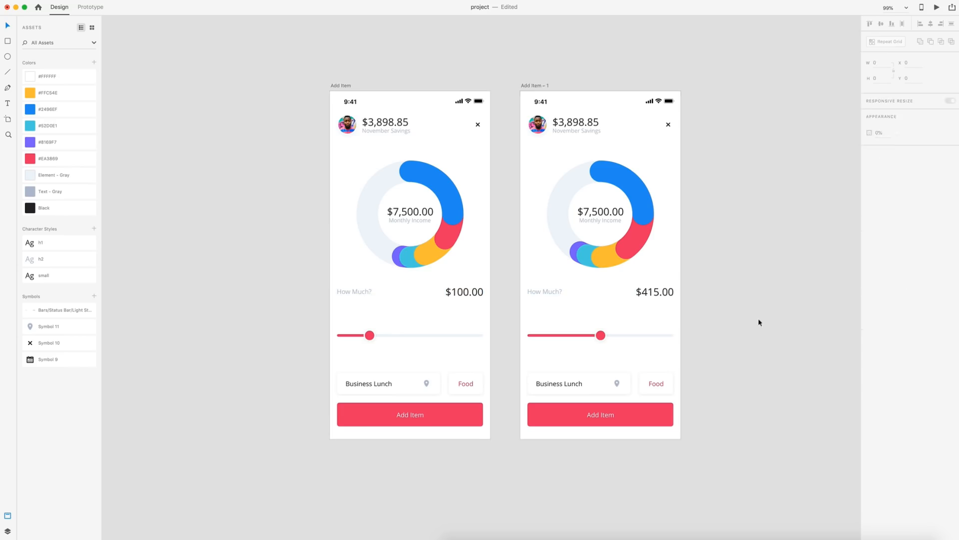
{"action": "left_click", "coordinate": [345, 313]}
{"action": "left_click_drag", "start_coordinate": [300, 311], "coordinate": [597, 315]}
{"action": "left_click", "coordinate": [555, 312]}
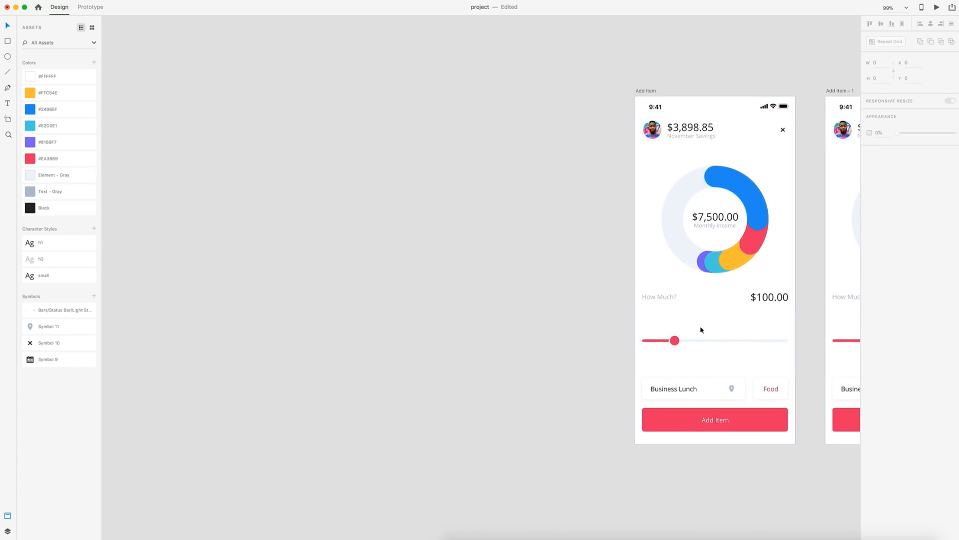
{"action": "left_click_drag", "start_coordinate": [775, 300], "coordinate": [460, 165]}
{"action": "left_click", "coordinate": [464, 220]}
{"action": "scroll", "coordinate": [469, 165], "scroll_direction": "up", "scroll_amount": 5}
{"action": "left_click_drag", "start_coordinate": [429, 214], "coordinate": [480, 231]}
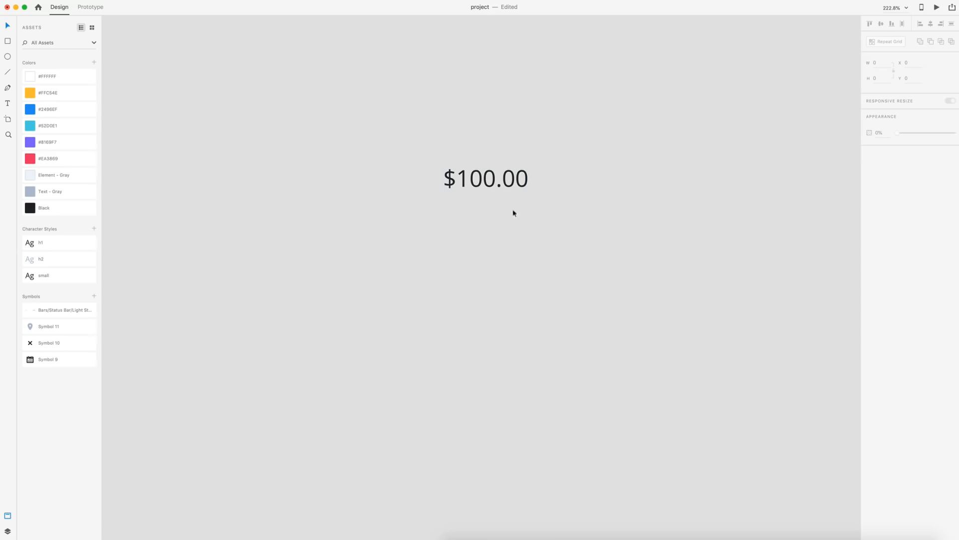
- Add a separate "$" text just below the $100.00 copy and apply the h1 character style
{"action": "left_click", "coordinate": [439, 214]}
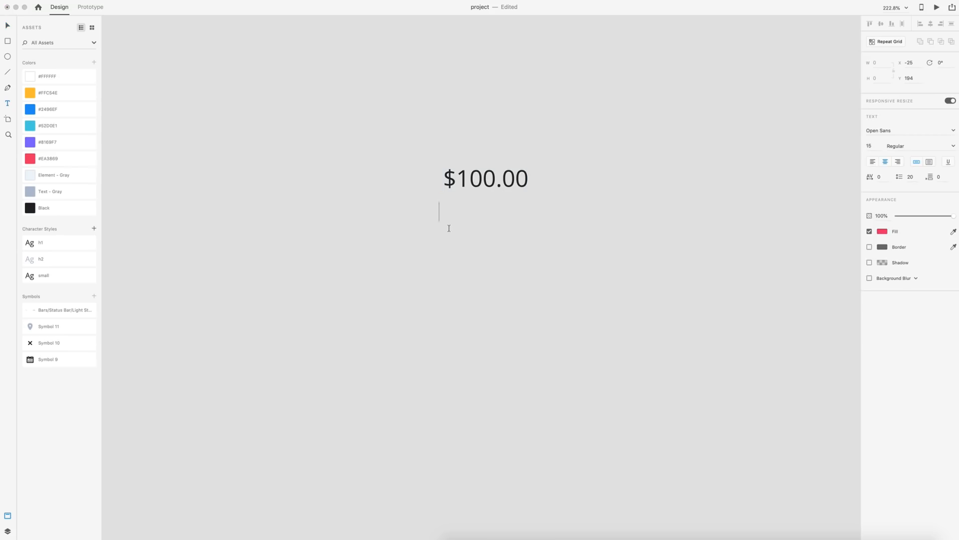
{"action": "type", "text": "$"}
{"action": "left_click", "coordinate": [9, 28]}
{"action": "left_click", "coordinate": [44, 247]}
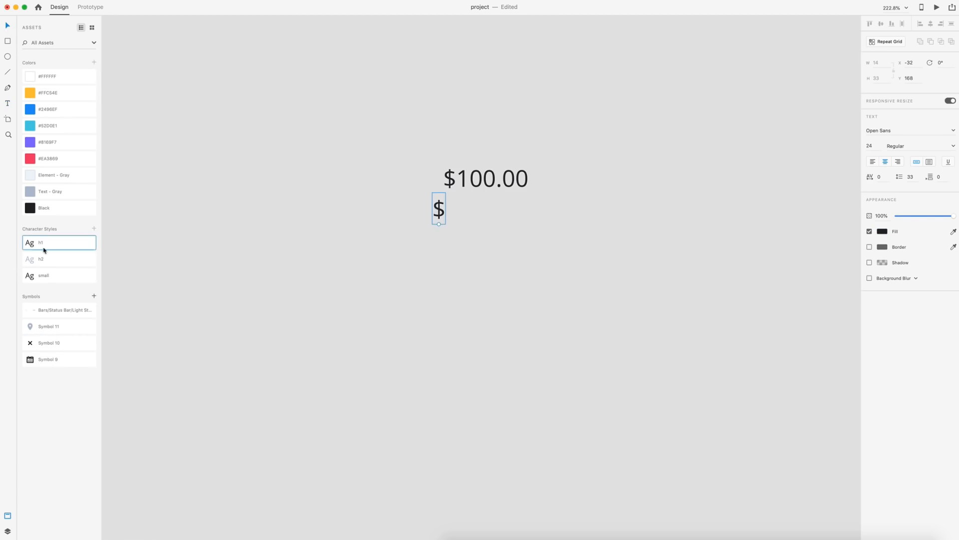
- Duplicate the dollar sign into separate text objects for the digits 1 and 0, lined up under the reference amount
{"action": "left_click_drag", "start_coordinate": [455, 220], "coordinate": [474, 213]}
{"action": "double_click", "coordinate": [463, 214]}
{"action": "type", "text": "1"}
{"action": "key", "text": "Escape"}
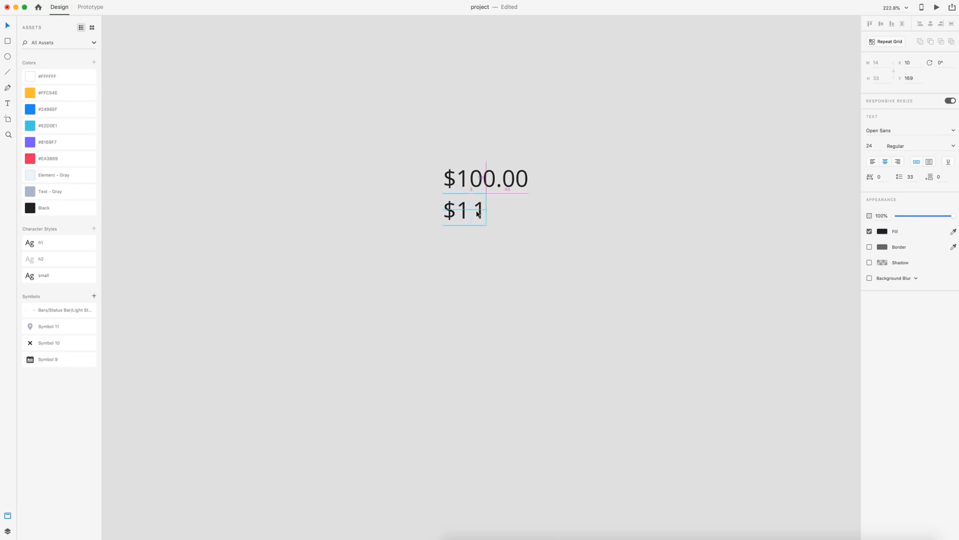
{"action": "double_click", "coordinate": [474, 212]}
{"action": "type", "text": "0"}
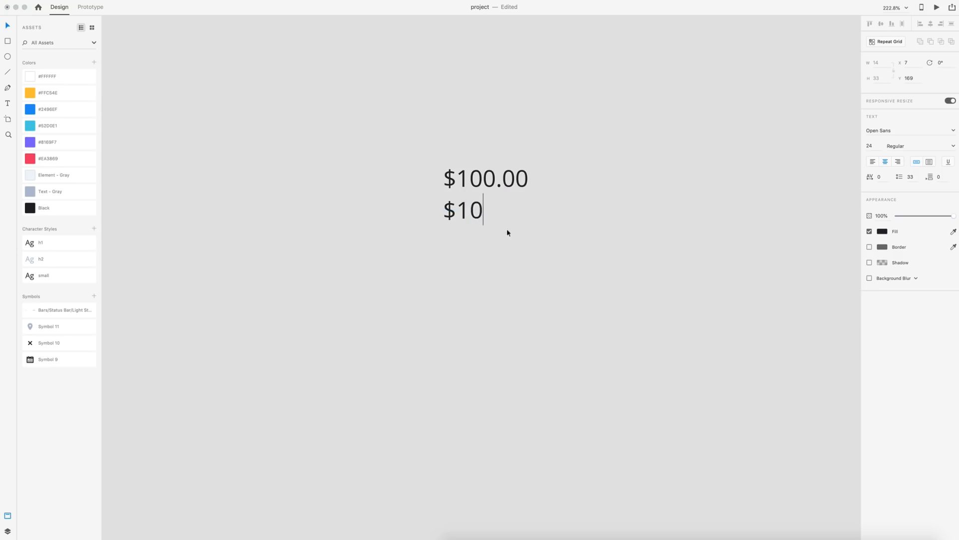
{"action": "key", "text": "Escape"}
- Complete the split $100.00 with separate text objects for the second 0, the decimal point and the two cent zeros
{"action": "left_click_drag", "start_coordinate": [476, 214], "coordinate": [504, 212]}
{"action": "double_click", "coordinate": [503, 210]}
{"action": "key", "text": "Escape"}
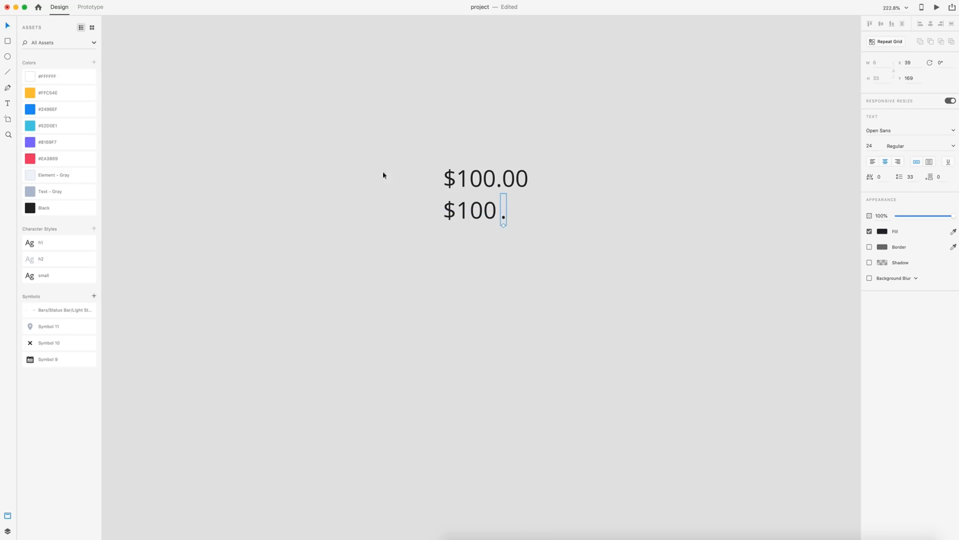
{"action": "left_click_drag", "start_coordinate": [504, 210], "coordinate": [529, 210]}
{"action": "left_click", "coordinate": [531, 228]}
{"action": "left_click_drag", "start_coordinate": [581, 231], "coordinate": [431, 218]}
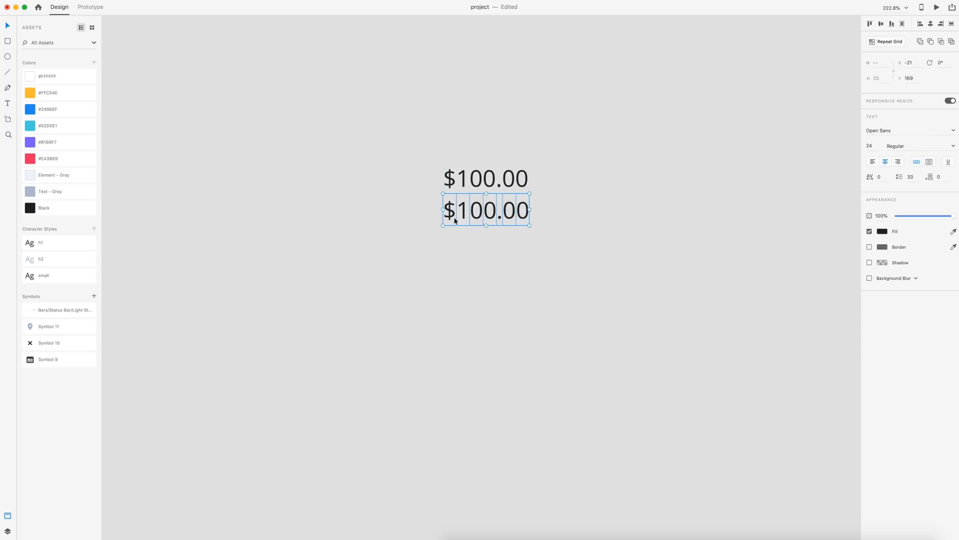
- Delete the single-piece $100.00 reference text above the split amount
{"action": "left_click", "coordinate": [607, 224]}
{"action": "left_click_drag", "start_coordinate": [611, 192], "coordinate": [436, 161]}
{"action": "key", "text": "Delete"}
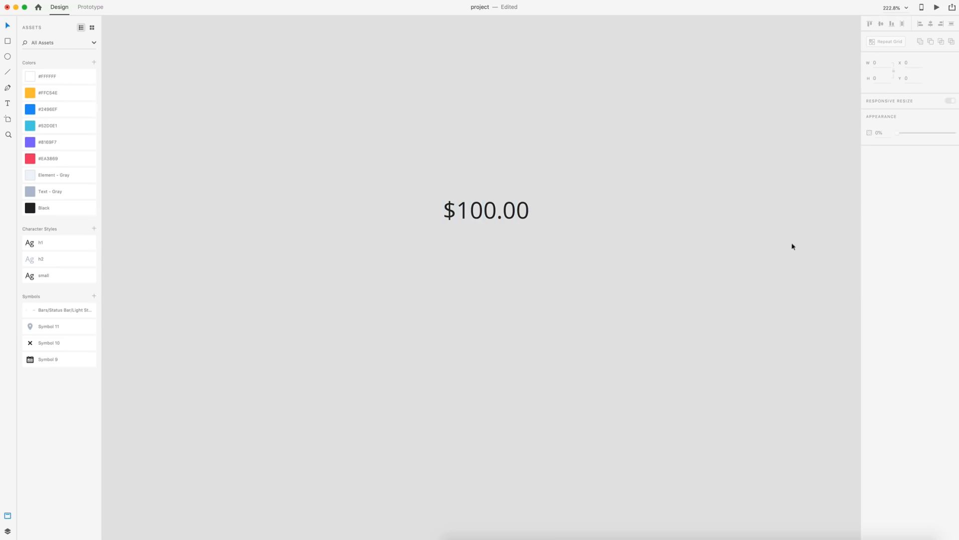
- Turn the split amount's digit 1 into a vertical repeat grid of six closely spaced digits
{"action": "scroll", "coordinate": [530, 293], "scroll_direction": "down", "scroll_amount": 3}
{"action": "left_click", "coordinate": [487, 239]}
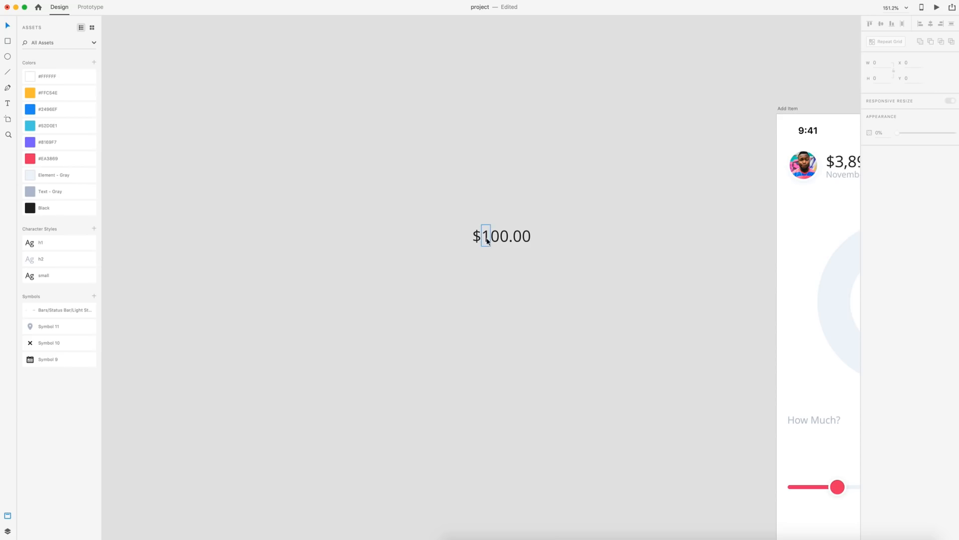
{"action": "left_click", "coordinate": [890, 42]}
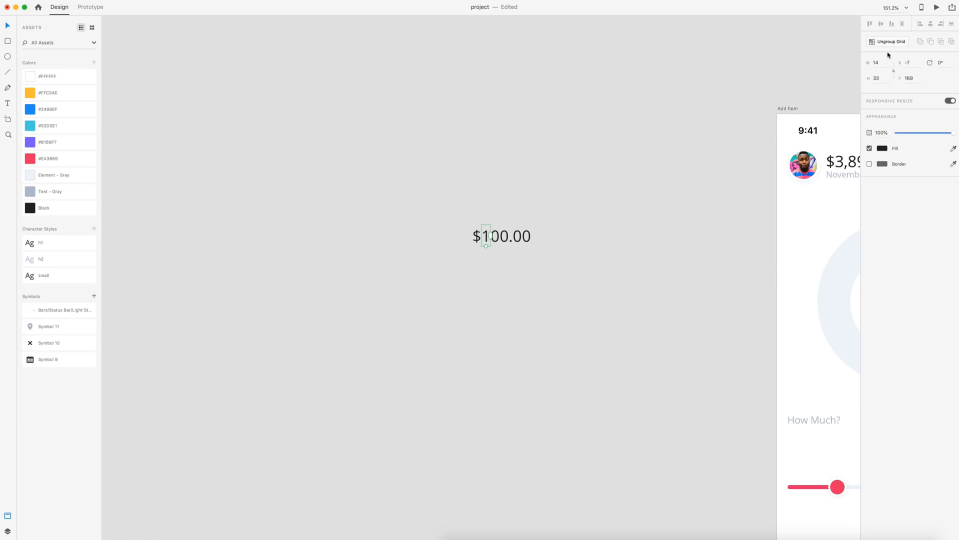
{"action": "left_click_drag", "start_coordinate": [486, 246], "coordinate": [486, 436]}
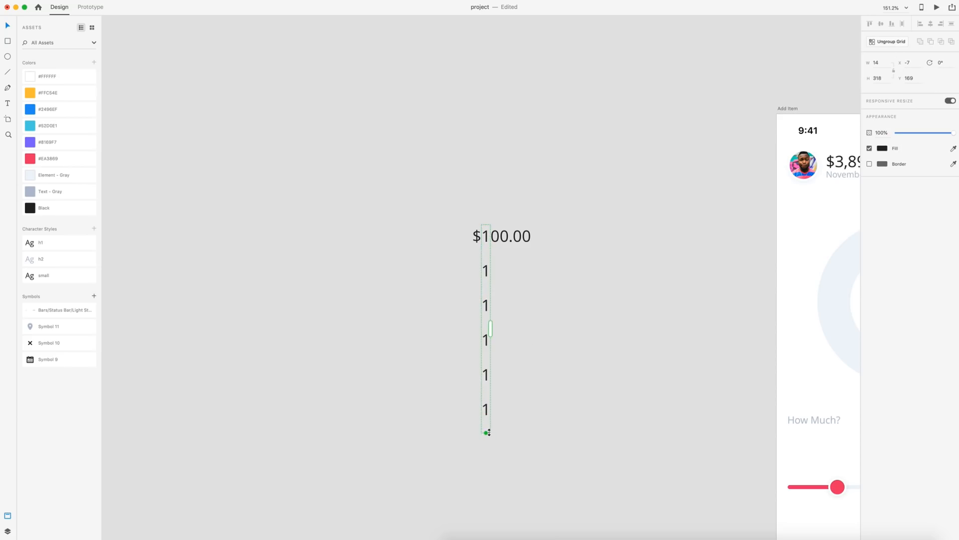
{"action": "left_click_drag", "start_coordinate": [487, 289], "coordinate": [487, 266]}
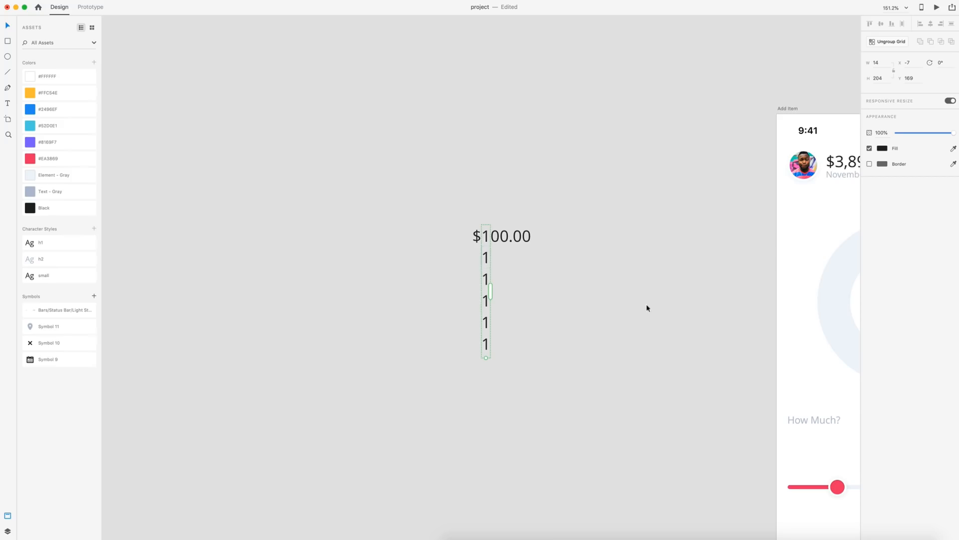
- Copy the $415.00 amount from the second artboard onto the empty canvas beside the split $100.00
{"action": "scroll", "coordinate": [647, 309], "scroll_direction": "right", "scroll_amount": 10}
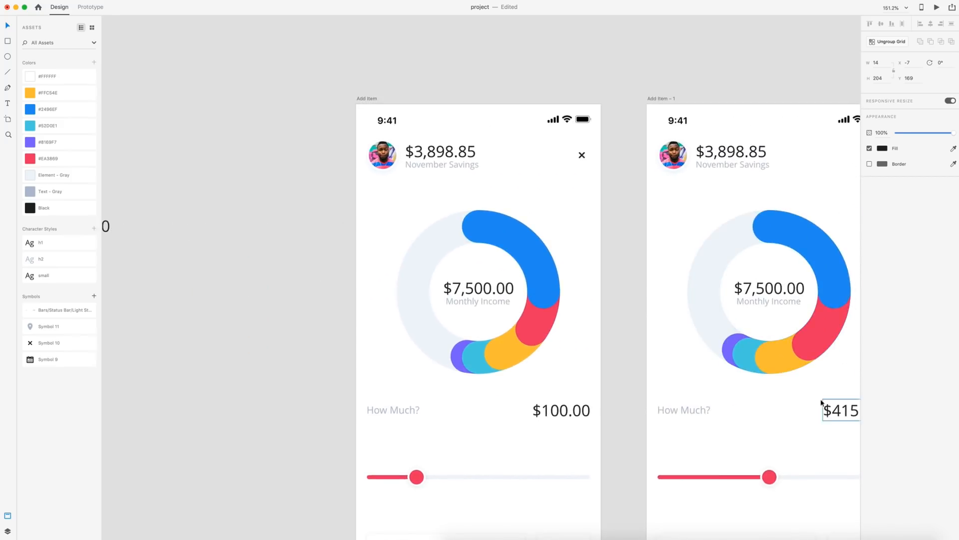
{"action": "scroll", "coordinate": [717, 367], "scroll_direction": "left", "scroll_amount": 3}
{"action": "scroll", "coordinate": [734, 374], "scroll_direction": "right", "scroll_amount": 3}
{"action": "key", "text": "alt"}
{"action": "left_click_drag", "start_coordinate": [831, 411], "coordinate": [191, 148]}
{"action": "left_click_drag", "start_coordinate": [225, 227], "coordinate": [590, 212]}
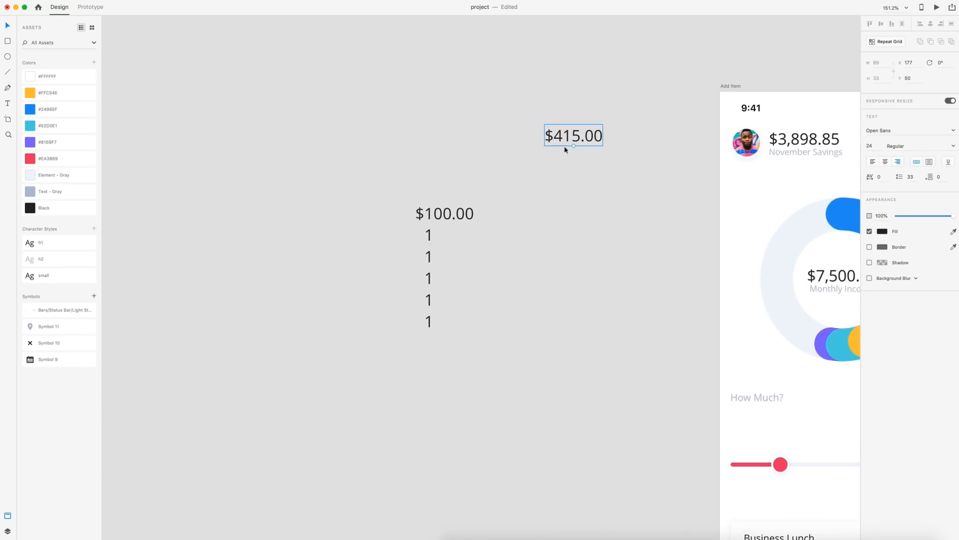
{"action": "left_click_drag", "start_coordinate": [577, 138], "coordinate": [561, 212]}
{"action": "scroll", "coordinate": [534, 292], "scroll_direction": "down", "scroll_amount": 3}
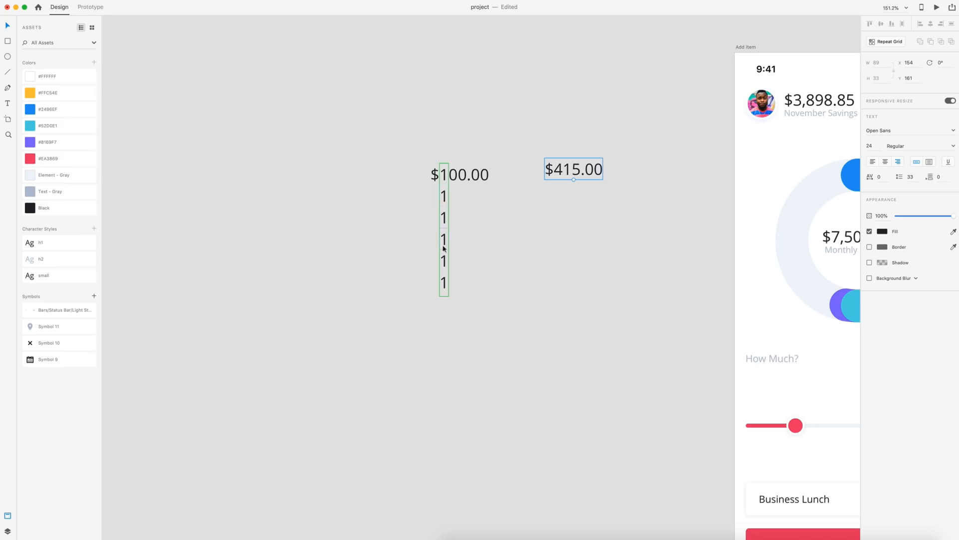
- Shorten the hundreds column's repeat grid to four digits and ungroup it
{"action": "left_click", "coordinate": [444, 292]}
{"action": "left_click_drag", "start_coordinate": [444, 295], "coordinate": [445, 247]}
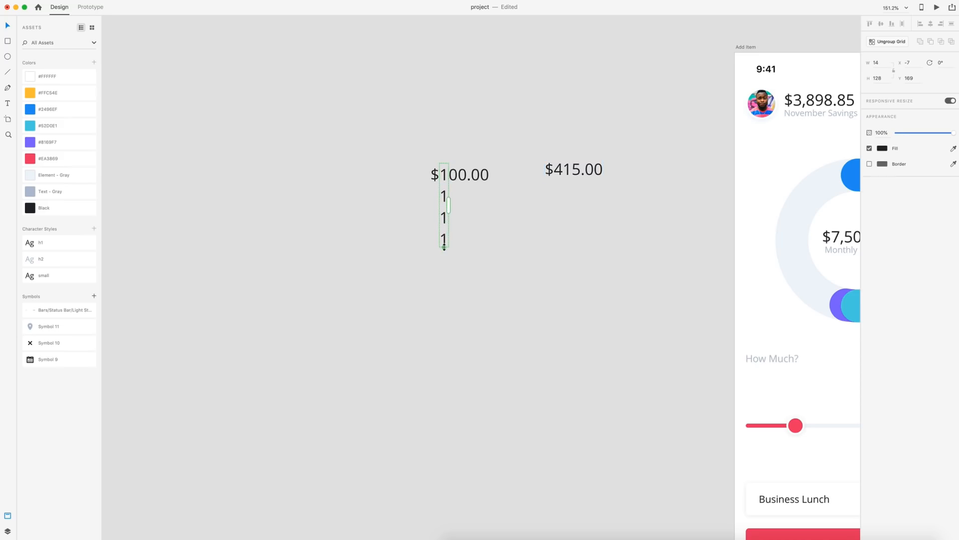
{"action": "left_click", "coordinate": [890, 43]}
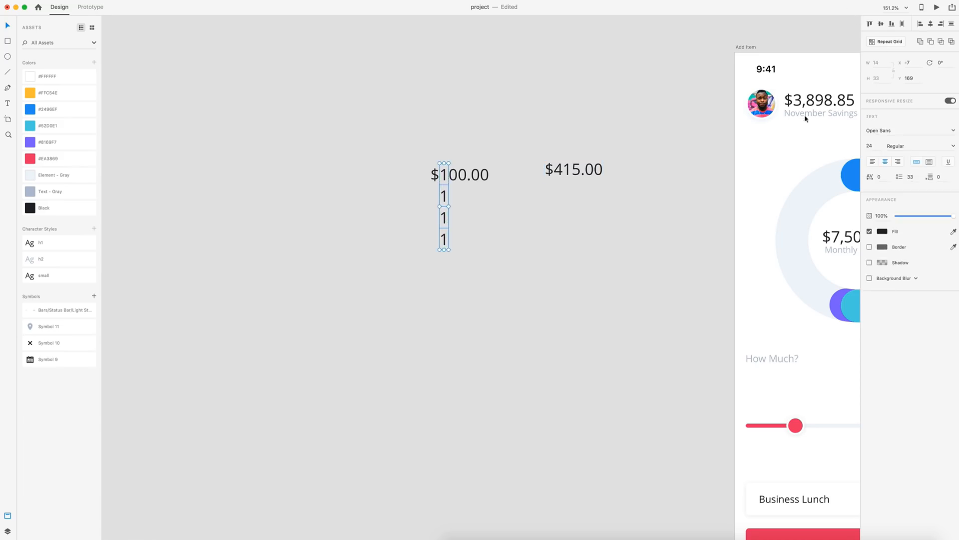
- Renumber the three digits below the first 1 in the hundreds column as 2, 3 and 4
{"action": "double_click", "coordinate": [444, 196]}
{"action": "type", "text": "2"}
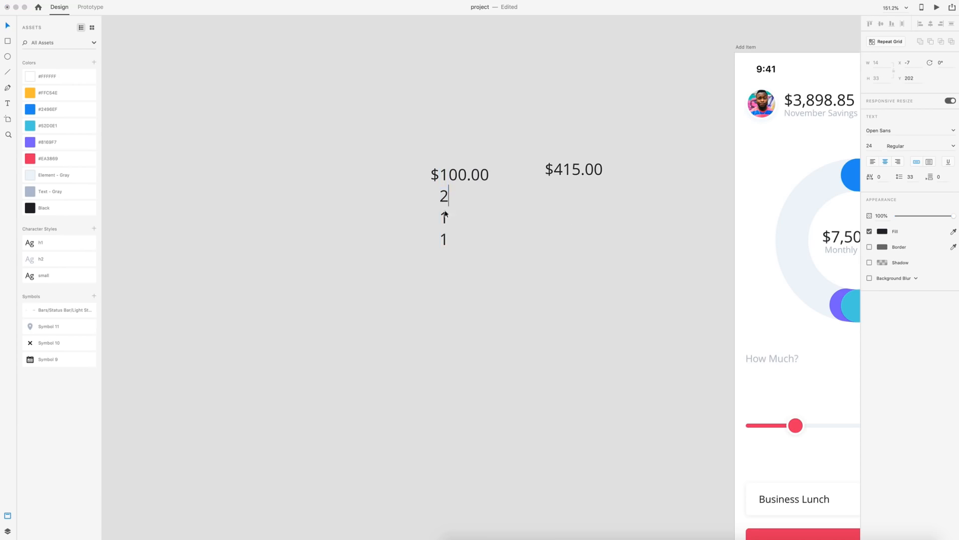
{"action": "double_click", "coordinate": [444, 217]}
{"action": "type", "text": "3"}
{"action": "double_click", "coordinate": [443, 241]}
{"action": "type", "text": "4"}
{"action": "key", "text": "Escape"}
- Turn the tens digit 0 into a vertical repeat grid, with its rows spaced to match the hundreds column
{"action": "left_click", "coordinate": [455, 183]}
{"action": "left_click", "coordinate": [890, 42]}
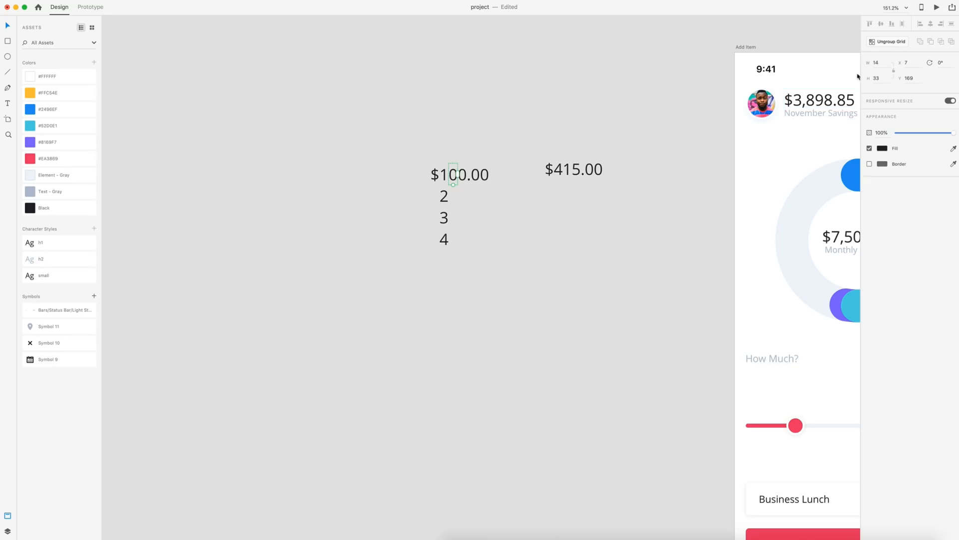
{"action": "left_click_drag", "start_coordinate": [454, 185], "coordinate": [469, 364]}
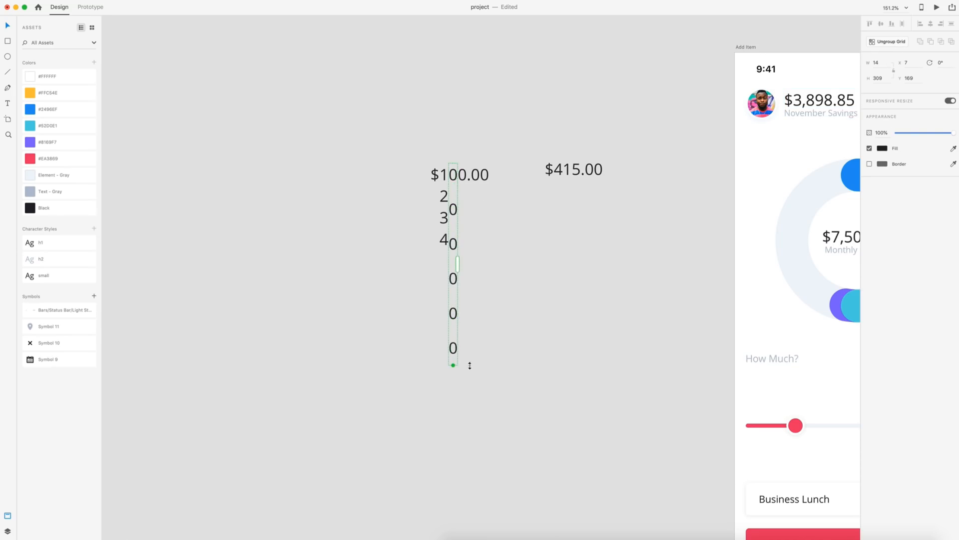
{"action": "left_click_drag", "start_coordinate": [454, 192], "coordinate": [454, 183]}
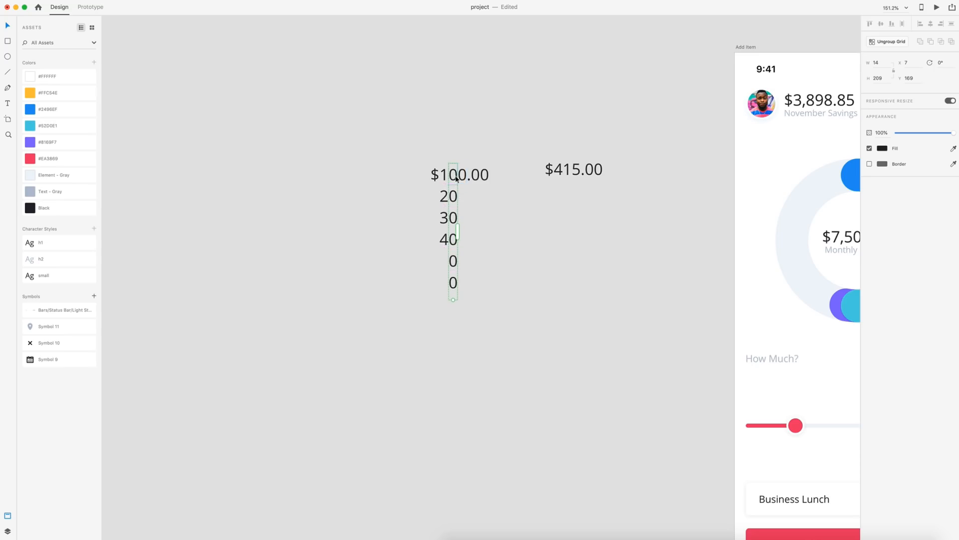
- Extend the tens column's repeat grid downward to a height of about 613 and ungroup it
{"action": "scroll", "coordinate": [460, 257], "scroll_direction": "down", "scroll_amount": 2}
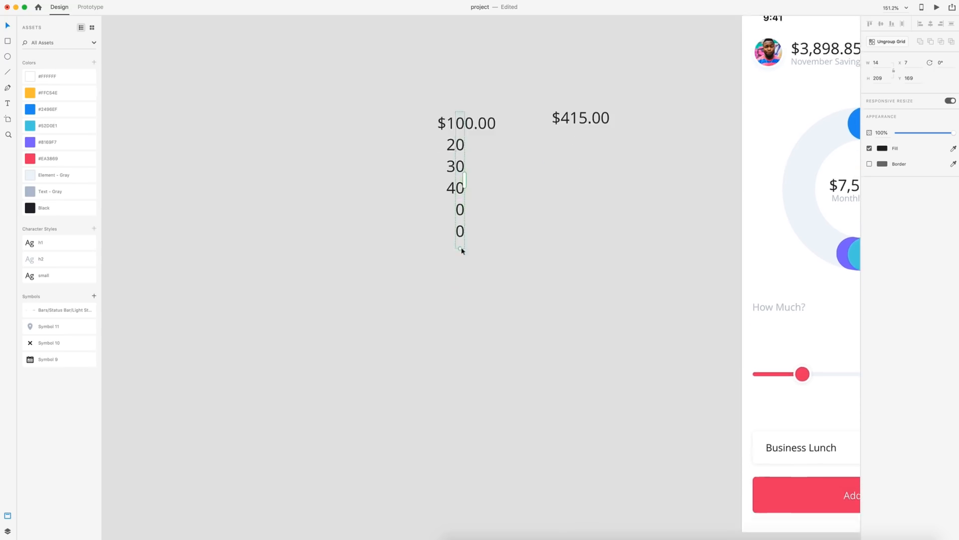
{"action": "left_click_drag", "start_coordinate": [460, 248], "coordinate": [477, 431]}
{"action": "scroll", "coordinate": [479, 388], "scroll_direction": "down", "scroll_amount": 4}
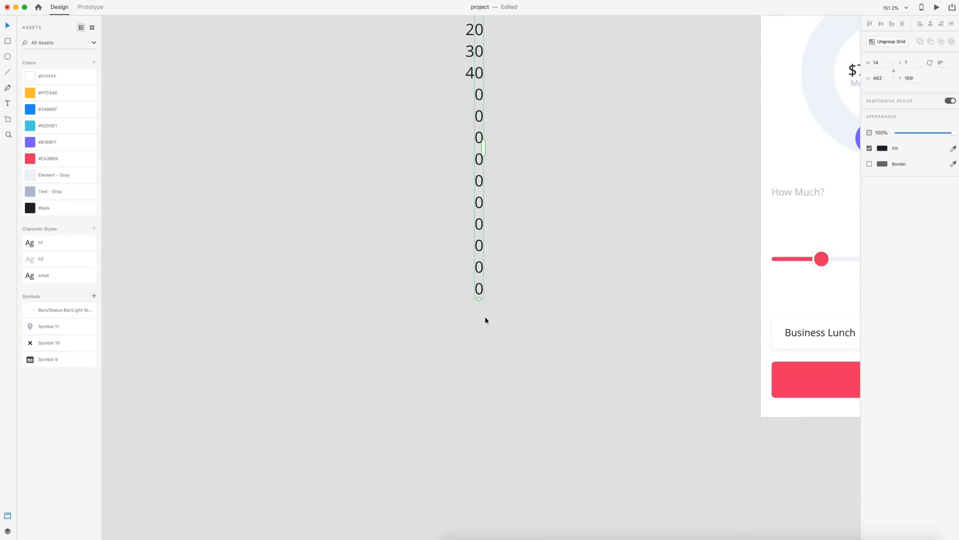
{"action": "left_click_drag", "start_coordinate": [479, 299], "coordinate": [502, 379]}
{"action": "scroll", "coordinate": [502, 377], "scroll_direction": "up", "scroll_amount": 8}
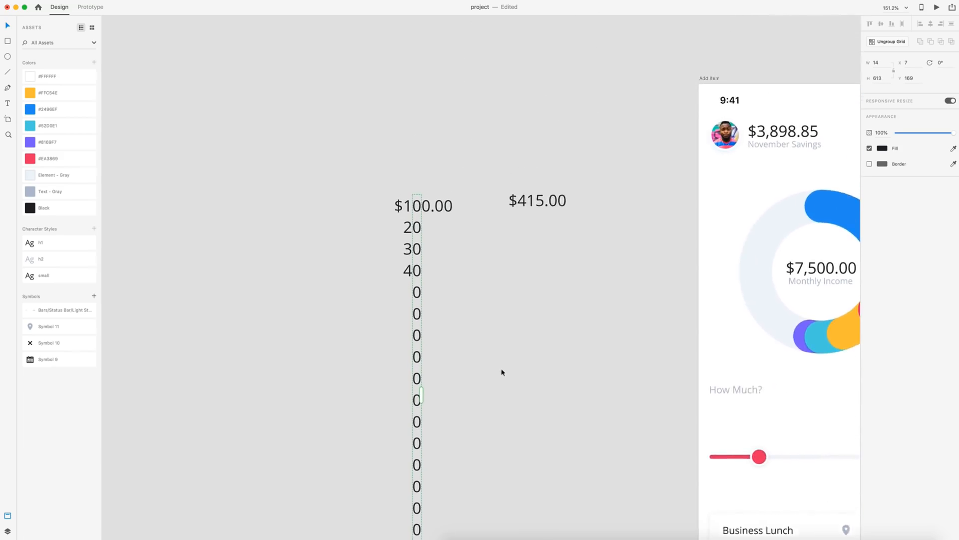
{"action": "left_click", "coordinate": [888, 42]}
{"action": "left_click", "coordinate": [558, 348]}
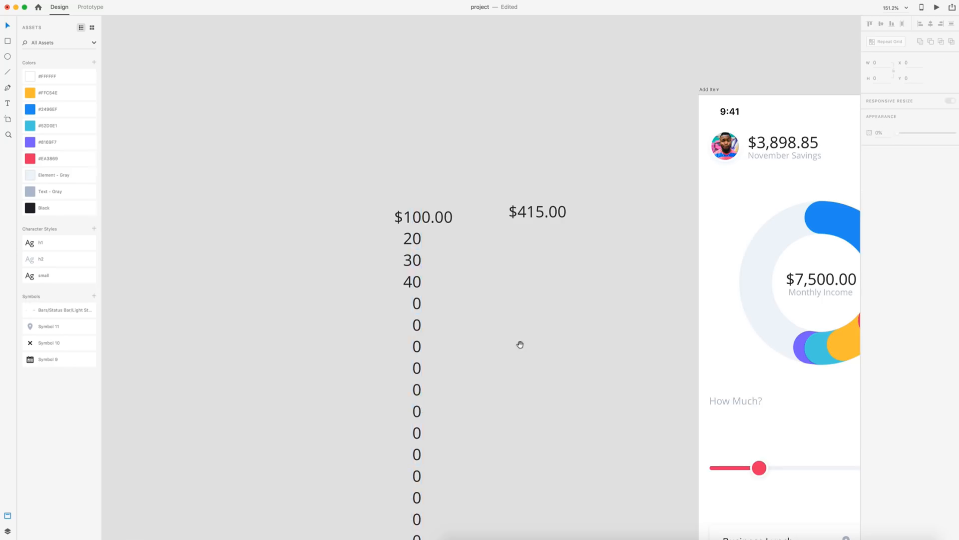
- Renumber the tens column's zeros below the top 0 as consecutive digits from 1 to 9
{"action": "scroll", "coordinate": [543, 254], "scroll_direction": "up", "scroll_amount": 3}
{"action": "scroll", "coordinate": [543, 255], "scroll_direction": "left", "scroll_amount": 2}
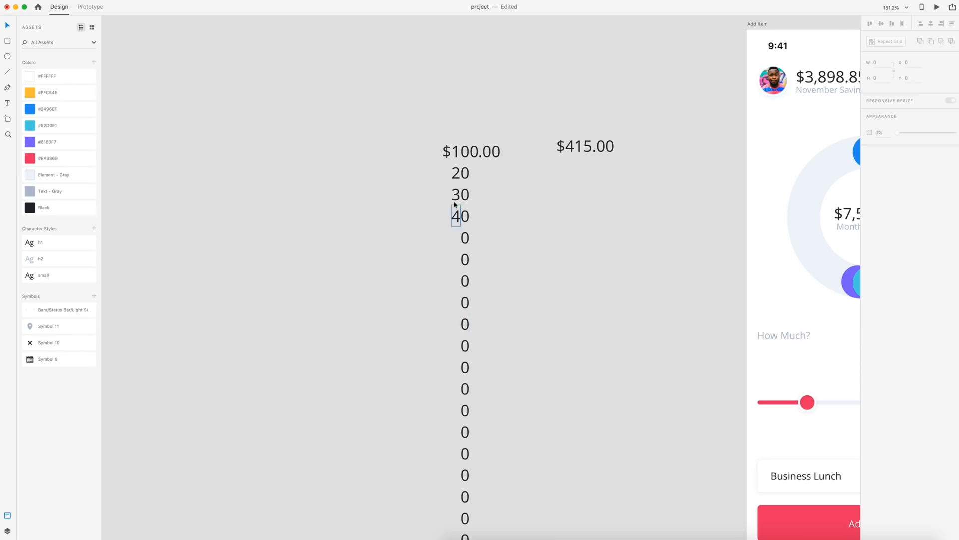
{"action": "double_click", "coordinate": [465, 173]}
{"action": "type", "text": "1"}
{"action": "double_click", "coordinate": [465, 194]}
{"action": "type", "text": "2"}
{"action": "double_click", "coordinate": [465, 216]}
{"action": "type", "text": "3"}
{"action": "double_click", "coordinate": [465, 237]}
{"action": "type", "text": "4"}
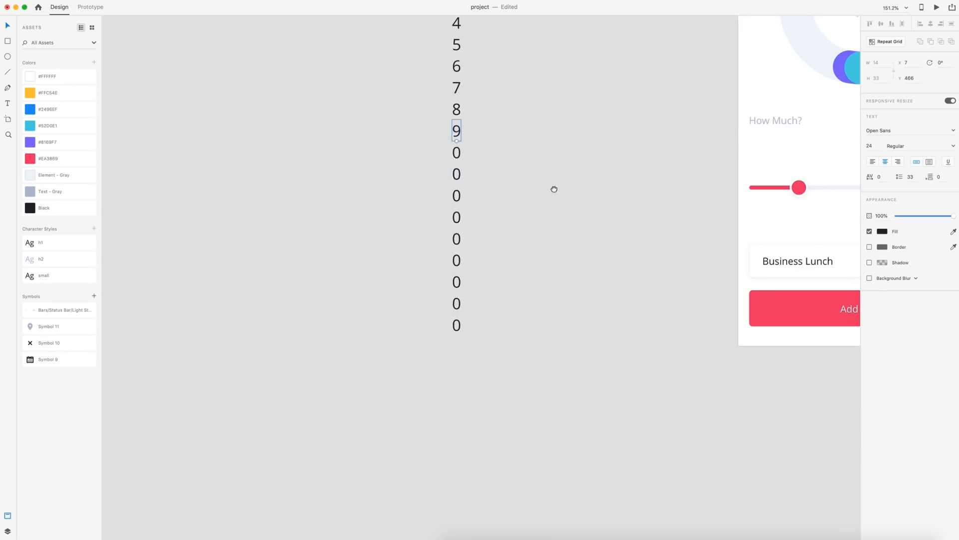
- Renumber the tens column's second run after the next 0 as 1, 3, 4, 5, 6, 7, 8 and 9
{"action": "double_click", "coordinate": [456, 174]}
{"action": "type", "text": "1"}
{"action": "double_click", "coordinate": [456, 196]}
{"action": "type", "text": "3"}
{"action": "double_click", "coordinate": [456, 217]}
{"action": "type", "text": "4"}
{"action": "double_click", "coordinate": [456, 239]}
{"action": "type", "text": "5"}
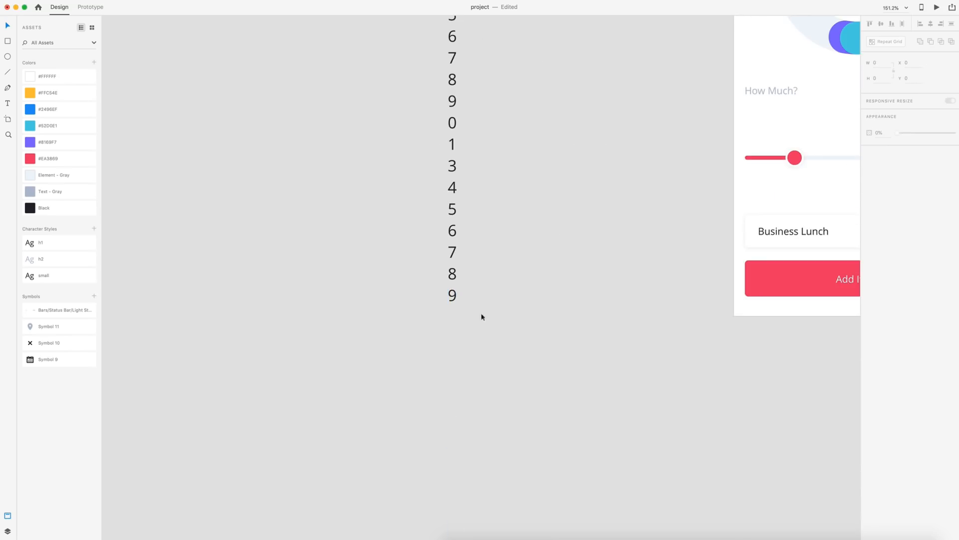
- Copy the tens column's last three digits below it, change the first two to 0 and 1, and delete the extra 9
{"action": "left_click_drag", "start_coordinate": [483, 321], "coordinate": [455, 320]}
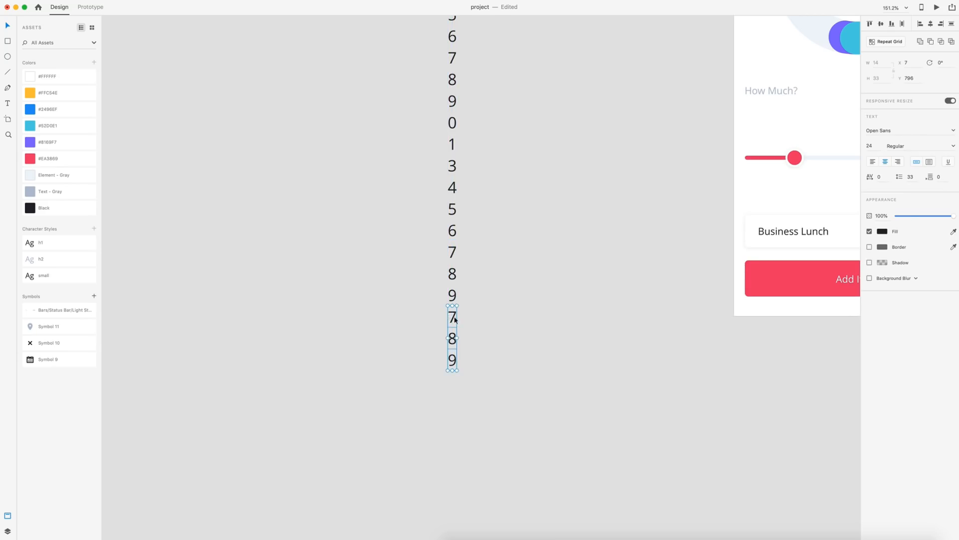
{"action": "double_click", "coordinate": [453, 317]}
{"action": "type", "text": "0"}
{"action": "double_click", "coordinate": [452, 339]}
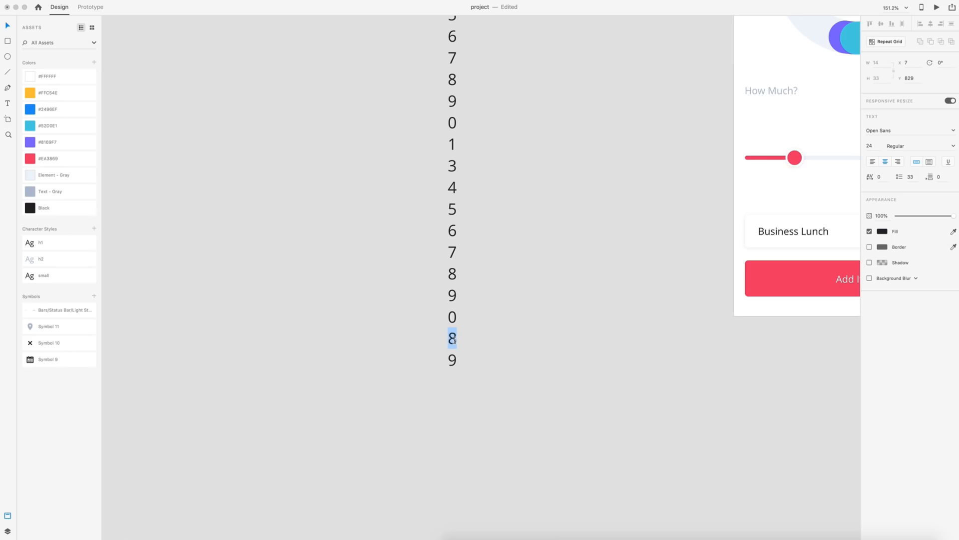
{"action": "type", "text": "1"}
{"action": "left_click_drag", "start_coordinate": [505, 382], "coordinate": [420, 366]}
{"action": "key", "text": "Delete"}
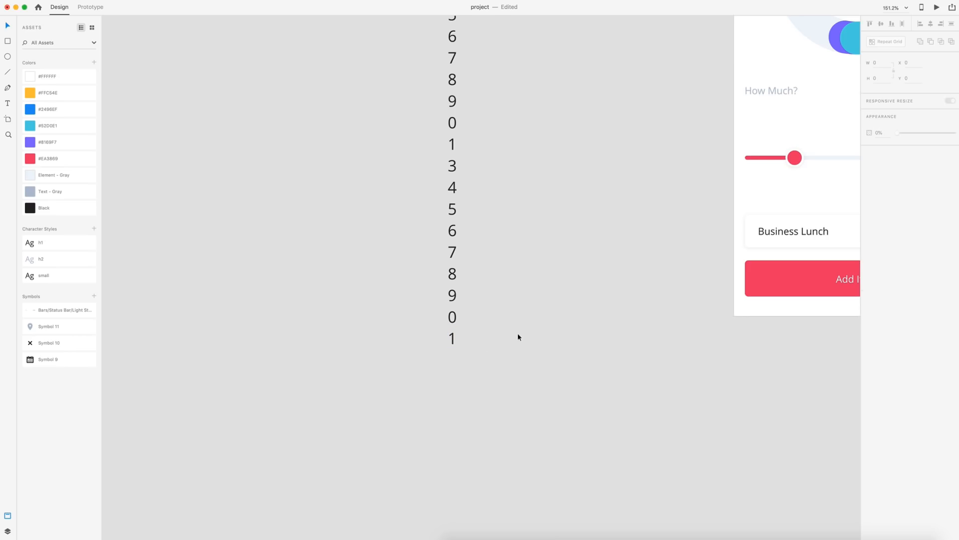
- Duplicate the tens column's digits below its top 0 into the ones column
{"action": "scroll", "coordinate": [539, 188], "scroll_direction": "down", "scroll_amount": 6}
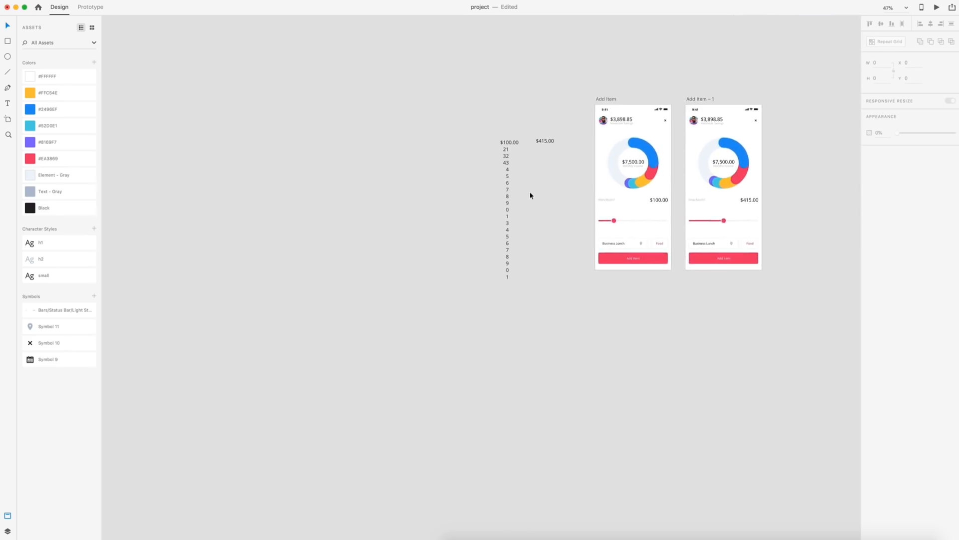
{"action": "scroll", "coordinate": [530, 195], "scroll_direction": "up", "scroll_amount": 3}
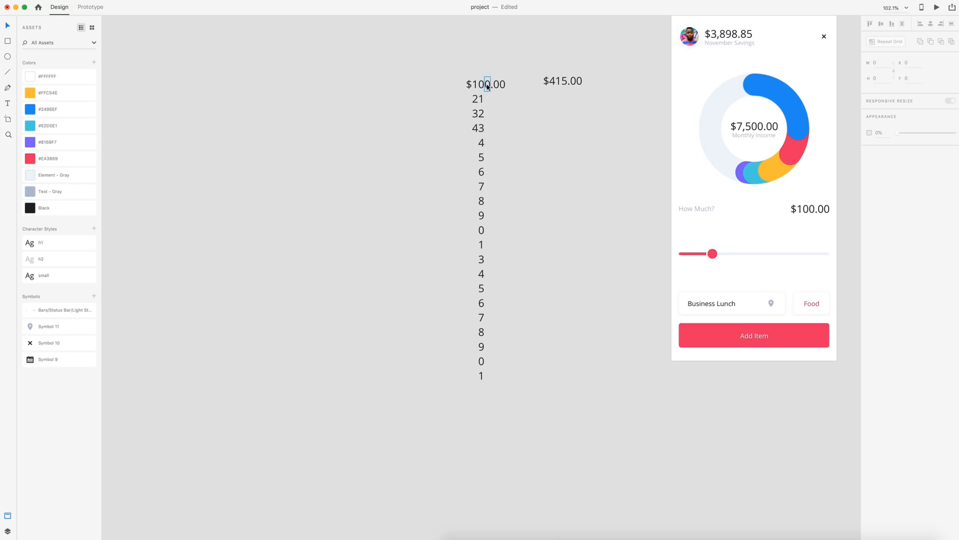
{"action": "left_click_drag", "start_coordinate": [516, 399], "coordinate": [489, 102]}
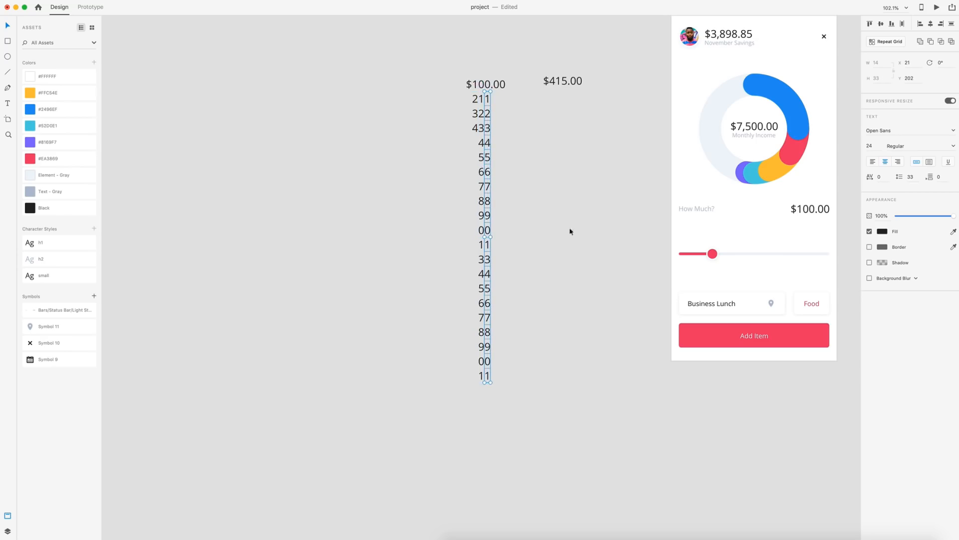
- Duplicate the ones column's digits starting beside its last row, and delete the original column's final 1
{"action": "left_click_drag", "start_coordinate": [560, 344], "coordinate": [561, 163]}
{"action": "key", "text": "space"}
{"action": "left_click_drag", "start_coordinate": [557, 336], "coordinate": [557, 259]}
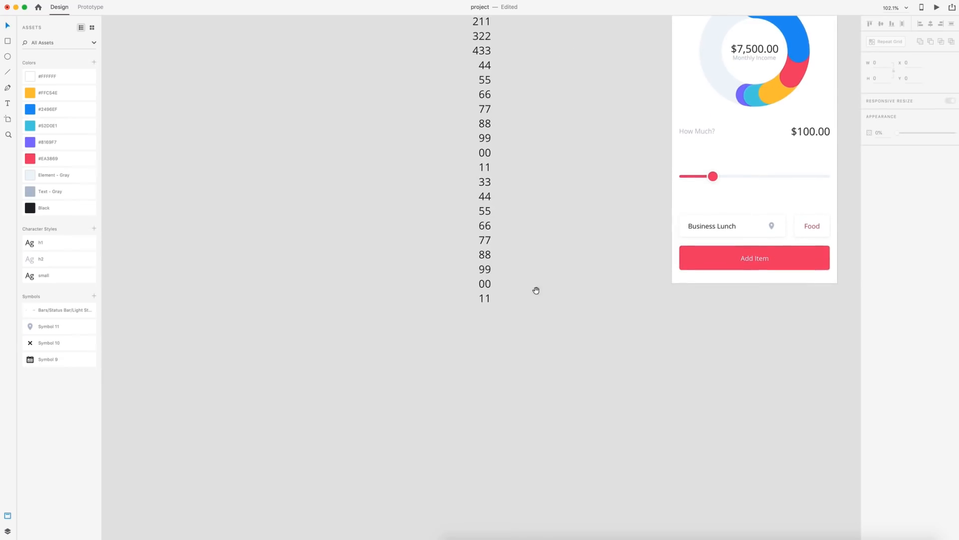
{"action": "scroll", "coordinate": [523, 280], "scroll_direction": "up", "scroll_amount": 2}
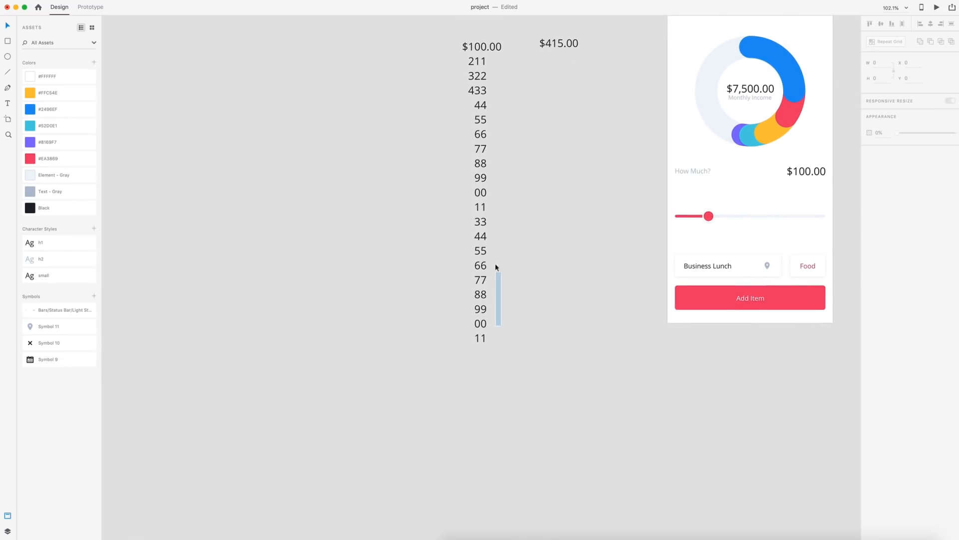
{"action": "left_click_drag", "start_coordinate": [496, 268], "coordinate": [485, 339]}
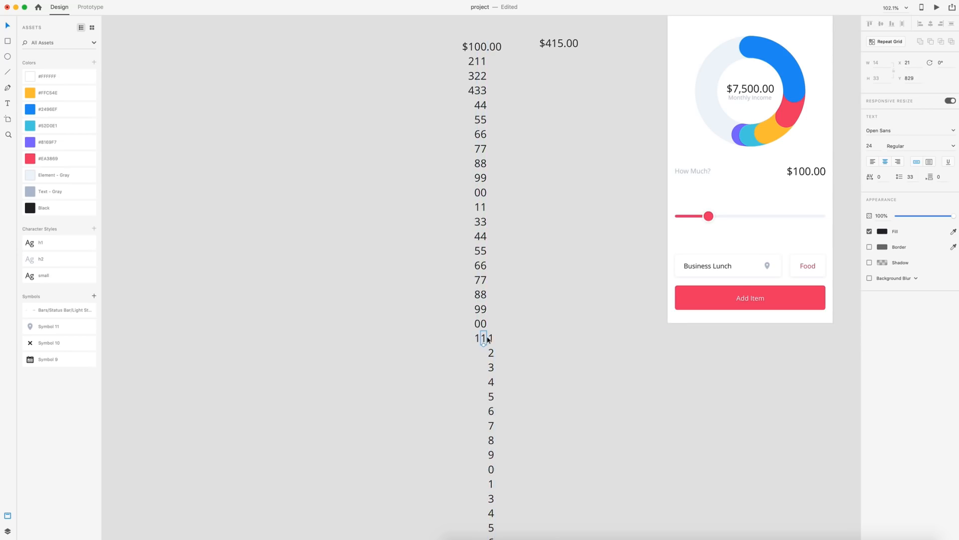
{"action": "key", "text": "Delete"}
- Align the duplicated run of digits with the ones column so it continues directly below the 0
{"action": "left_click_drag", "start_coordinate": [561, 383], "coordinate": [525, 185]}
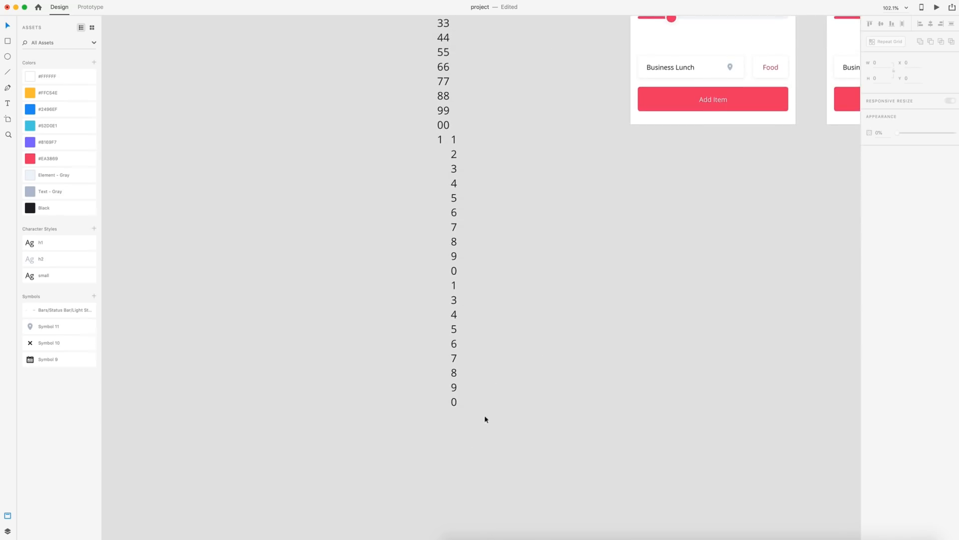
{"action": "mouse_move", "coordinate": [454, 150]}
{"action": "left_mouse_down"}
{"action": "mouse_move", "coordinate": [454, 133]}
{"action": "mouse_move", "coordinate": [449, 144]}
{"action": "left_mouse_up"}
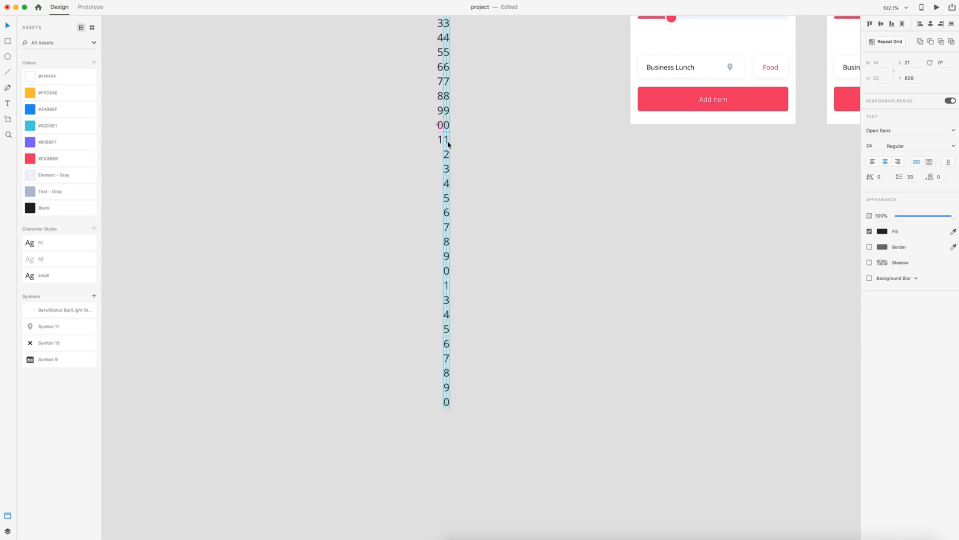
{"action": "left_click", "coordinate": [495, 115]}
{"action": "left_click_drag", "start_coordinate": [495, 116], "coordinate": [486, 346]}
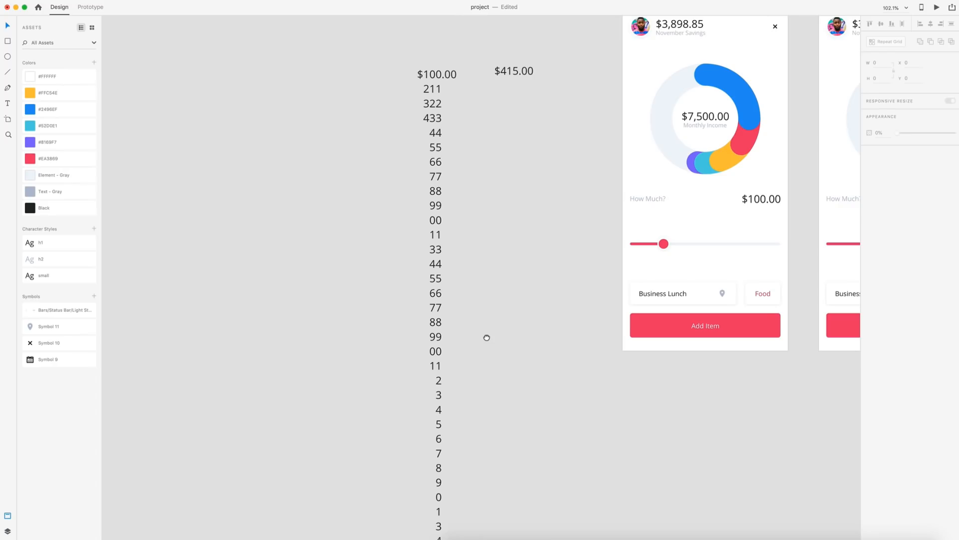
- Copy the ones column's last five digits directly below its end
{"action": "scroll", "coordinate": [525, 232], "scroll_direction": "down", "scroll_amount": 10}
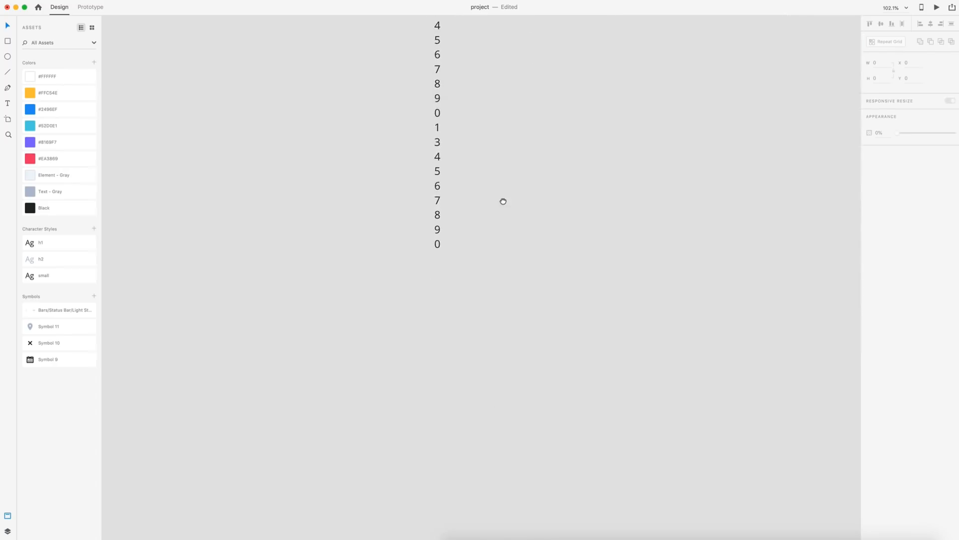
{"action": "scroll", "coordinate": [453, 299], "scroll_direction": "up", "scroll_amount": 3}
{"action": "left_click_drag", "start_coordinate": [470, 264], "coordinate": [430, 237]}
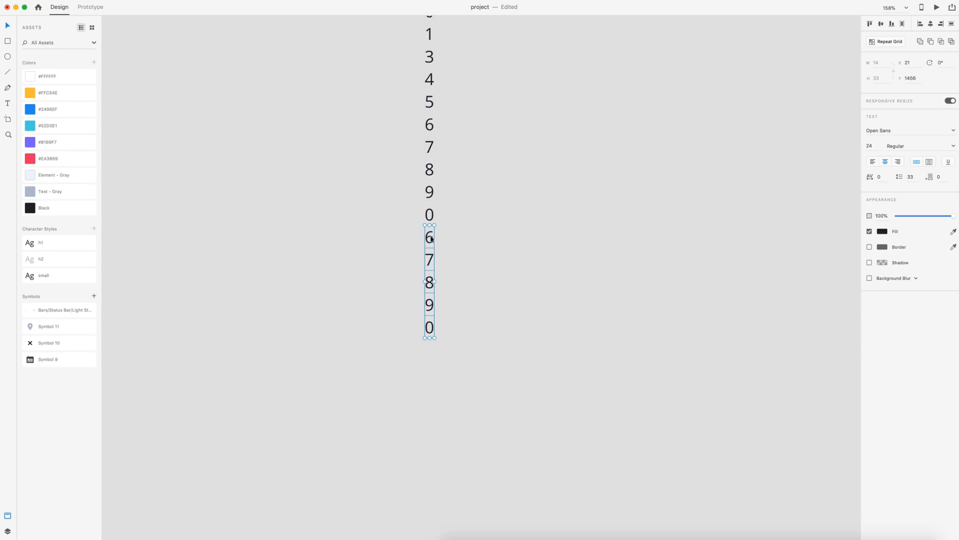
- Renumber the five copied digits at the end of the ones column as 1, 2, 3, 4 and 5
{"action": "double_click", "coordinate": [429, 236]}
{"action": "type", "text": "1"}
{"action": "double_click", "coordinate": [430, 259]}
{"action": "type", "text": "2"}
{"action": "double_click", "coordinate": [430, 282]}
{"action": "type", "text": "3"}
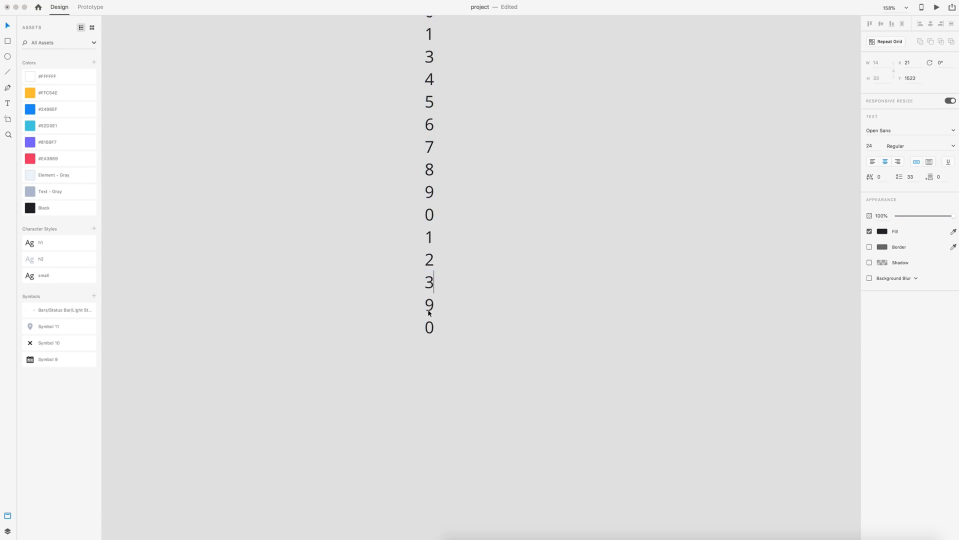
{"action": "double_click", "coordinate": [429, 306]}
{"action": "type", "text": "4"}
{"action": "double_click", "coordinate": [429, 327]}
{"action": "type", "text": "5"}
{"action": "left_click", "coordinate": [520, 285]}
- Group the split $100.00 together with all of its digit columns
{"action": "scroll", "coordinate": [529, 235], "scroll_direction": "down", "scroll_amount": 5}
{"action": "left_click_drag", "start_coordinate": [571, 107], "coordinate": [576, 394]}
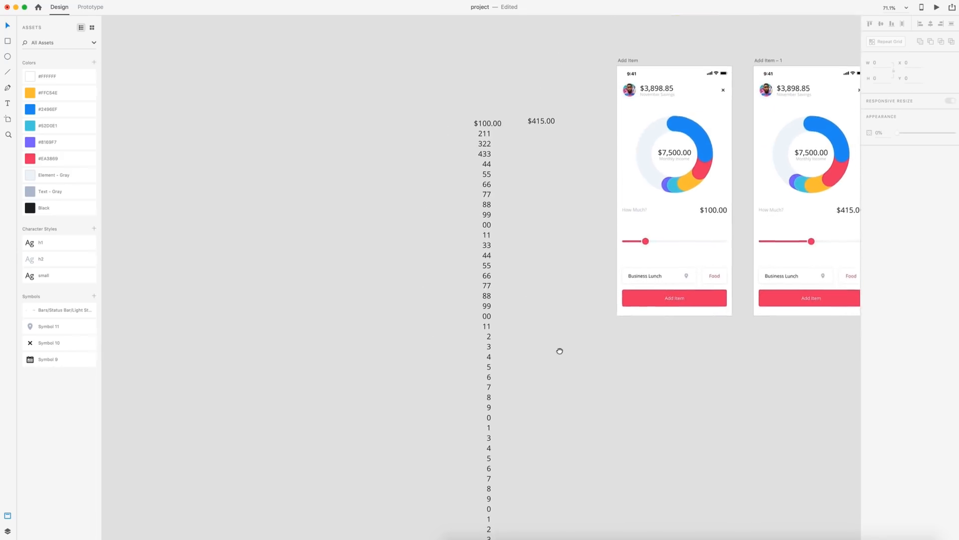
{"action": "left_click_drag", "start_coordinate": [467, 243], "coordinate": [464, 191]}
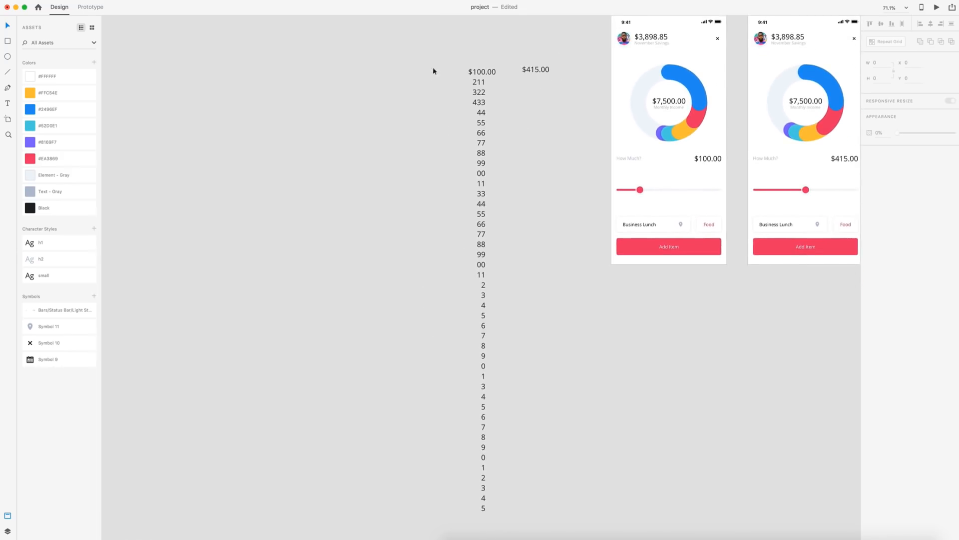
{"action": "mouse_move", "coordinate": [438, 57]}
{"action": "left_mouse_down"}
{"action": "mouse_move", "coordinate": [490, 292]}
{"action": "mouse_move", "coordinate": [496, 513]}
{"action": "left_mouse_up"}
{"action": "key", "text": "super+g"}
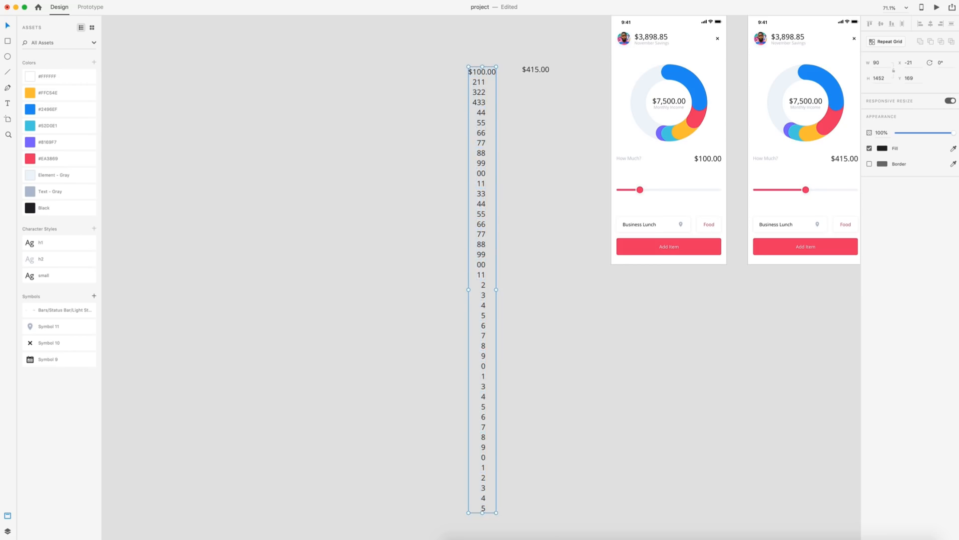
- Draw a rectangle about 90 by 29 over the $100.00 row and mask the digit group with it
{"action": "scroll", "coordinate": [470, 78], "scroll_direction": "up", "scroll_amount": 6}
{"action": "left_click_drag", "start_coordinate": [595, 120], "coordinate": [550, 234]}
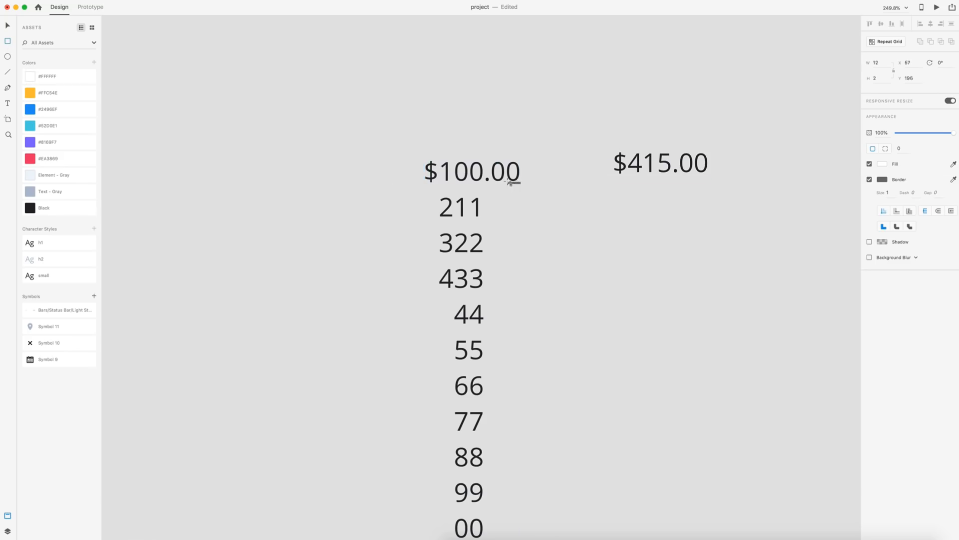
{"action": "left_click_drag", "start_coordinate": [520, 184], "coordinate": [424, 153]}
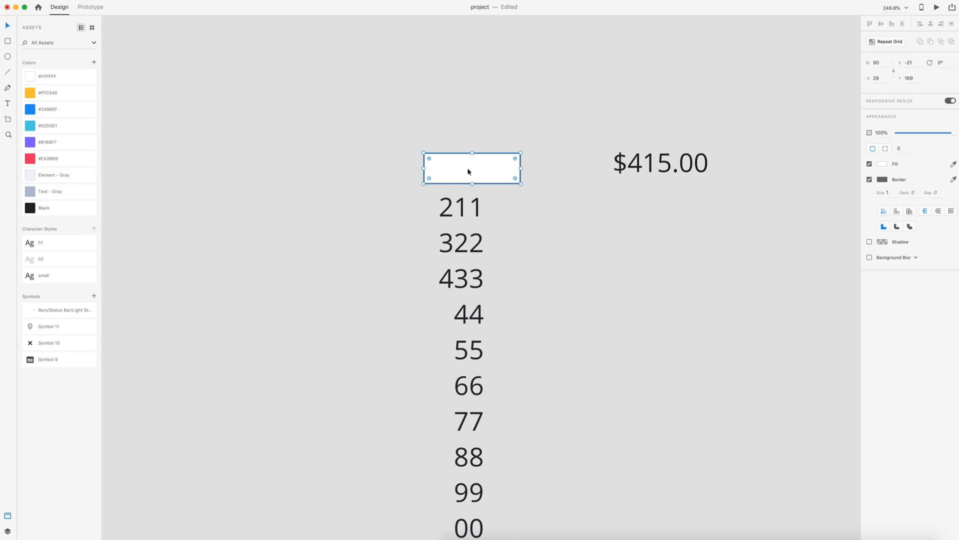
{"action": "left_click", "coordinate": [448, 210], "text": "shift"}
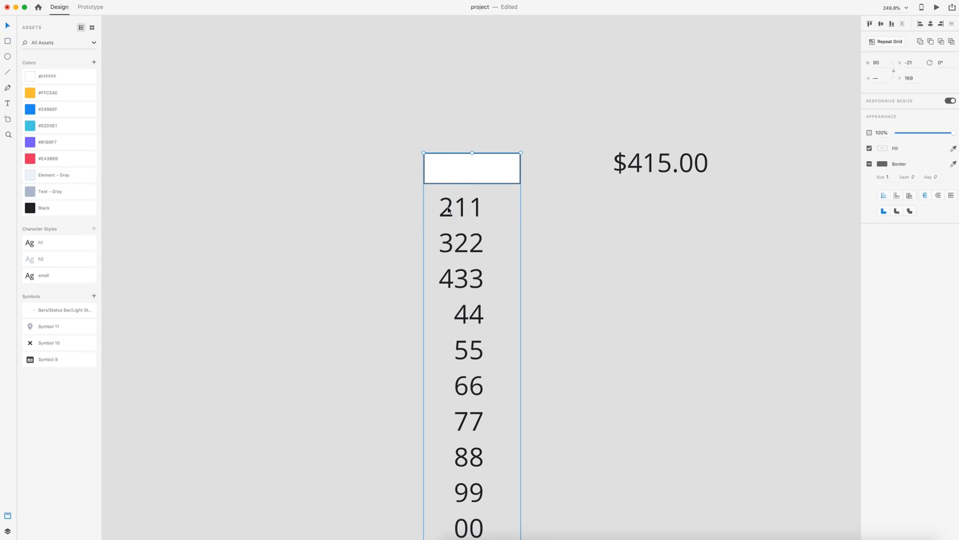
{"action": "key", "text": "super+shift+m"}
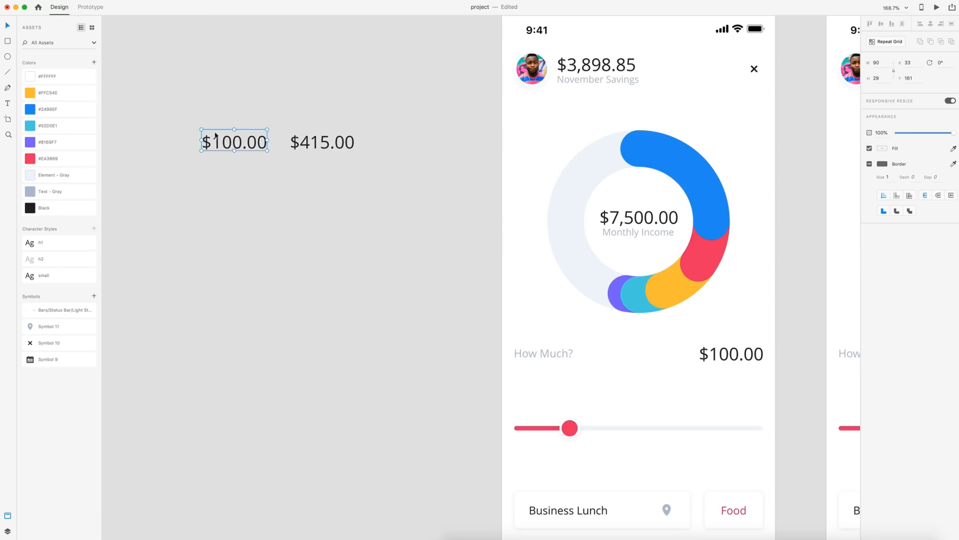
- Move the masked $100.00 group onto the Add Item artboard's How Much? row and delete the original $100.00 text
{"action": "left_click_drag", "start_coordinate": [229, 143], "coordinate": [729, 356]}
{"action": "left_click", "coordinate": [715, 359]}
{"action": "key", "text": "Delete"}
- Show the Add Item artboard's layout grid and align the masked $100.00 with its right margin, level with How Much?
{"action": "left_click", "coordinate": [759, 329]}
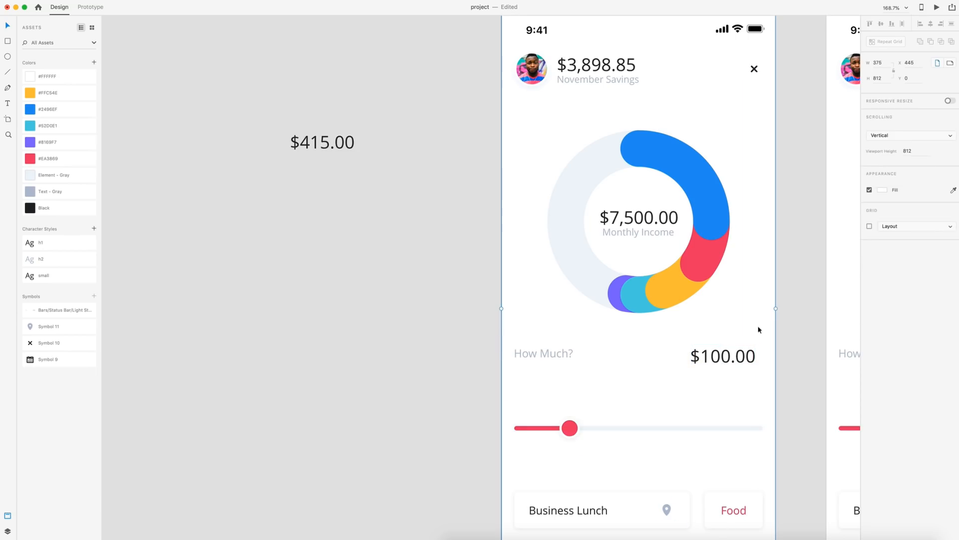
{"action": "left_click", "coordinate": [870, 226]}
{"action": "left_click_drag", "start_coordinate": [725, 359], "coordinate": [731, 357]}
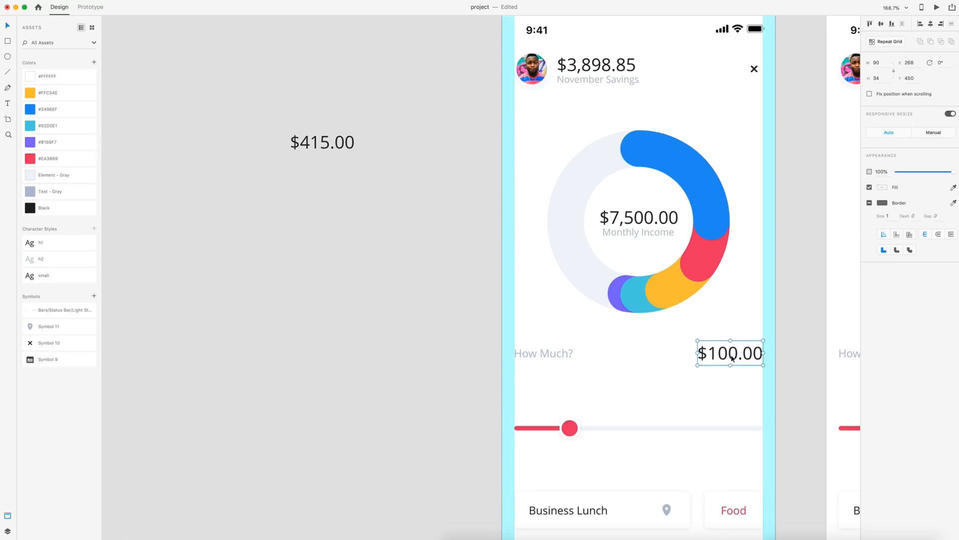
{"action": "left_click", "coordinate": [786, 331]}
- Delete the original $415.00 text from the Add Item – 1 artboard
{"action": "left_click_drag", "start_coordinate": [780, 324], "coordinate": [473, 293]}
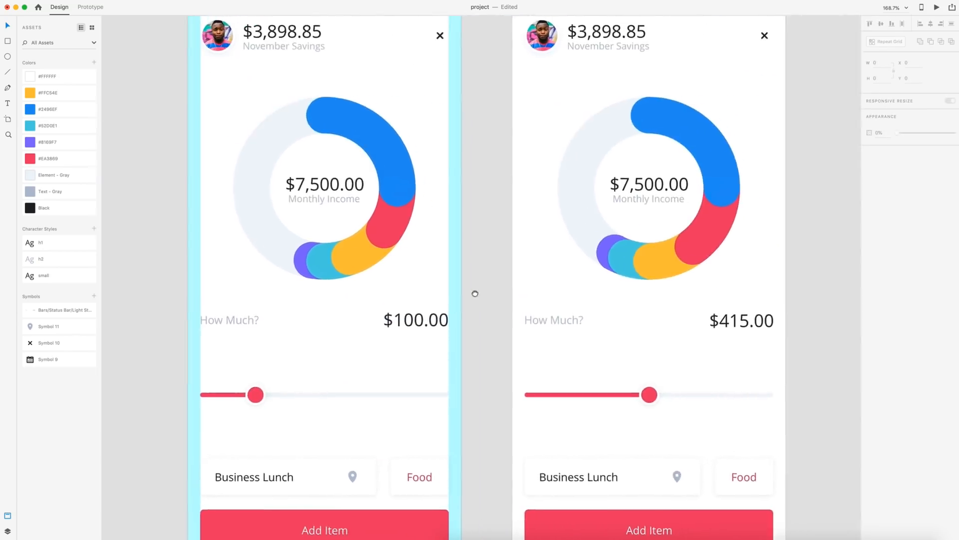
{"action": "left_click", "coordinate": [760, 323]}
{"action": "key", "text": "Delete"}
- Rename the masked $100.00 group's layer on the Add Item artboard to "number"
{"action": "left_click", "coordinate": [415, 320]}
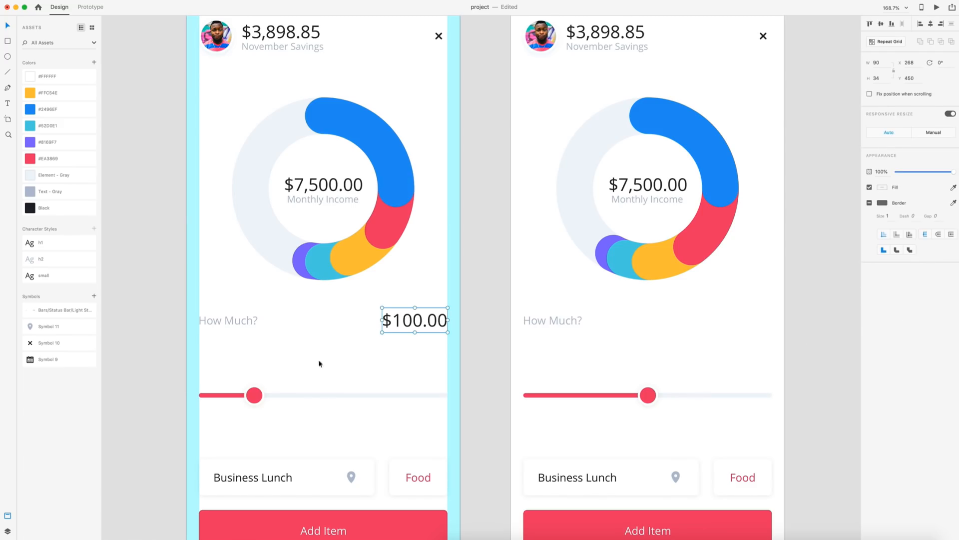
{"action": "left_click", "coordinate": [8, 531]}
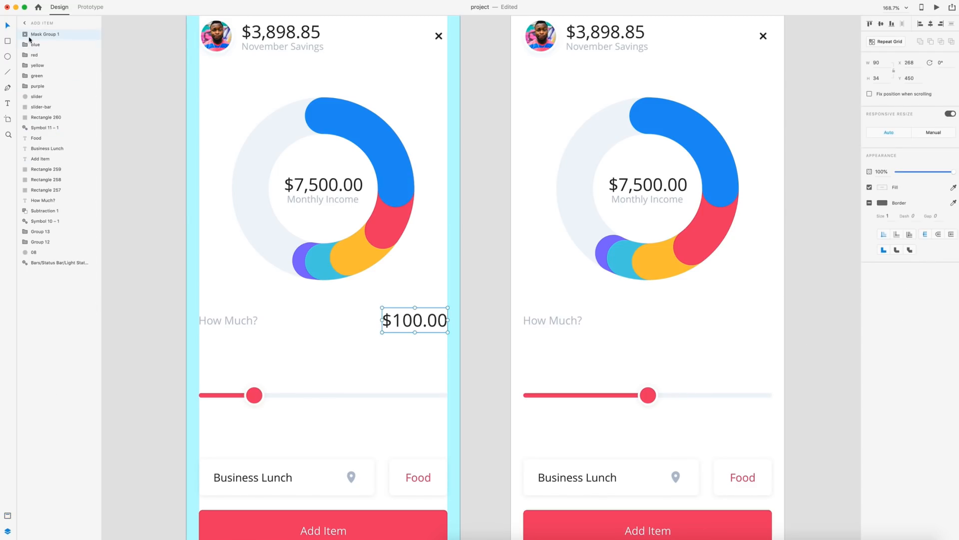
{"action": "double_click", "coordinate": [49, 34]}
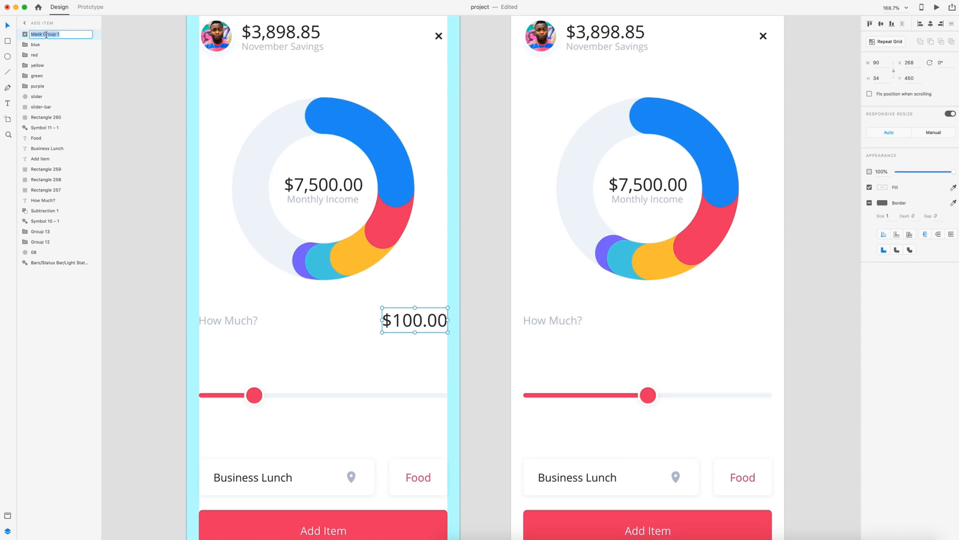
{"action": "type", "text": "r"}
{"action": "key", "text": "Return"}
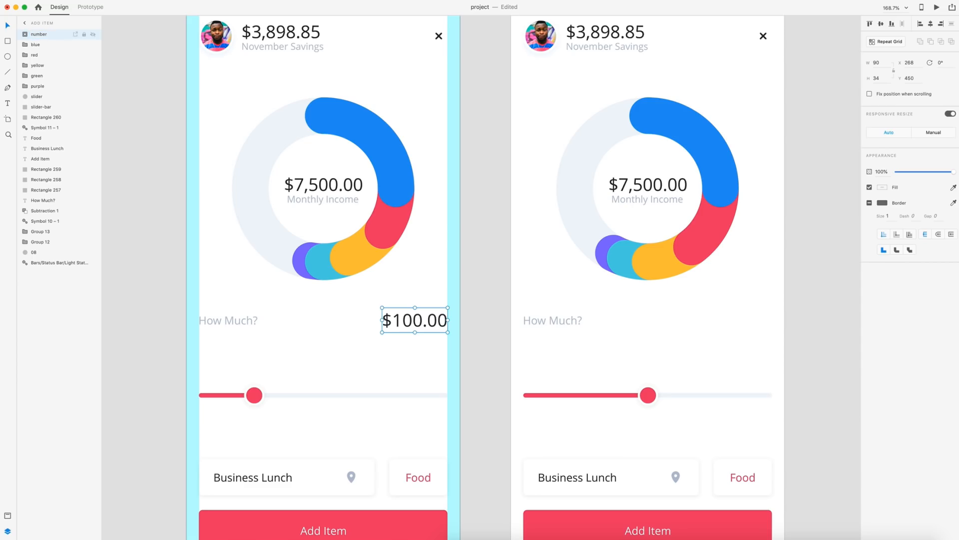
- Copy the masked number group onto the Add Item – 1 artboard at the same position
{"action": "key", "text": "super+minus"}
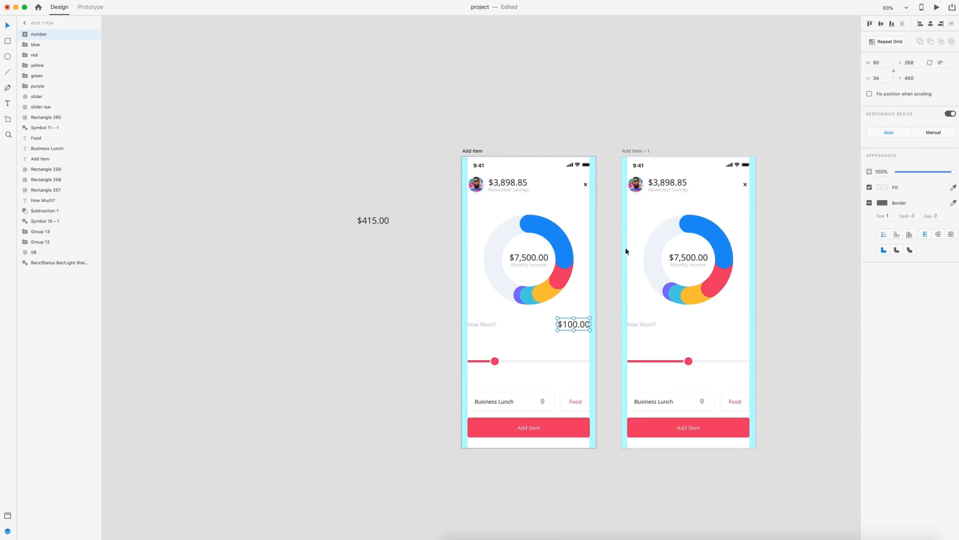
{"action": "left_click", "coordinate": [634, 151]}
{"action": "key", "text": "super+v"}
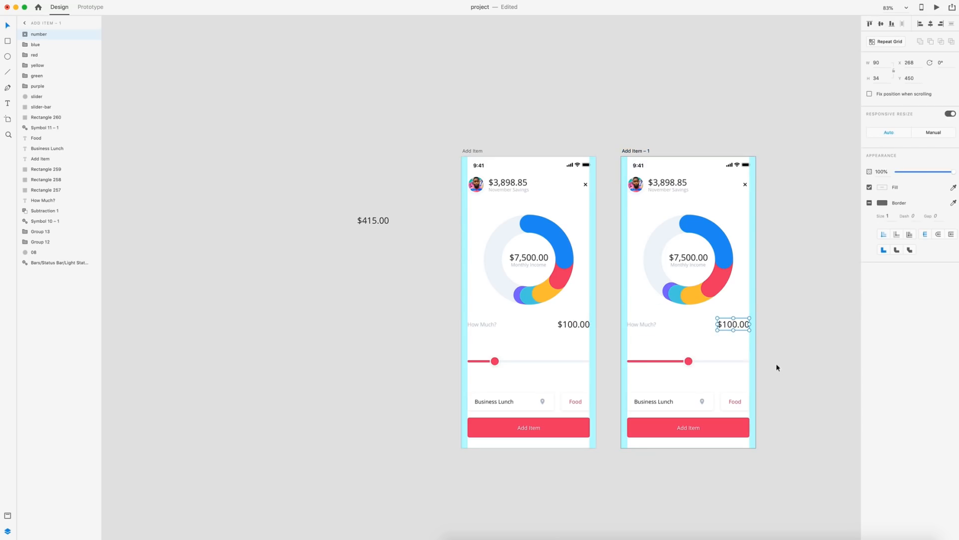
- Select the hundreds digits in the Add Item – 1 masked number and shift them up so the 4 sits in the amount row
{"action": "scroll", "coordinate": [772, 352], "scroll_direction": "up", "scroll_amount": 6}
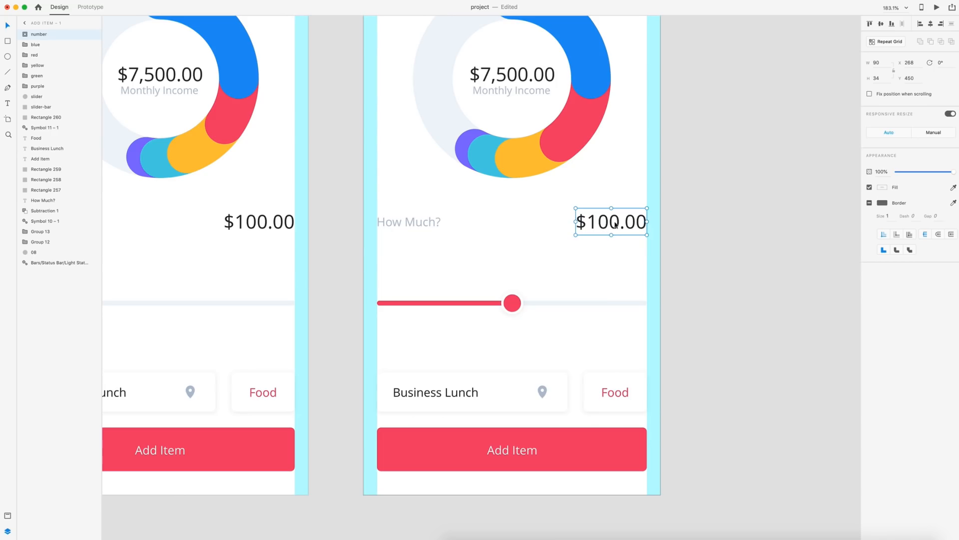
{"action": "double_click", "coordinate": [616, 225]}
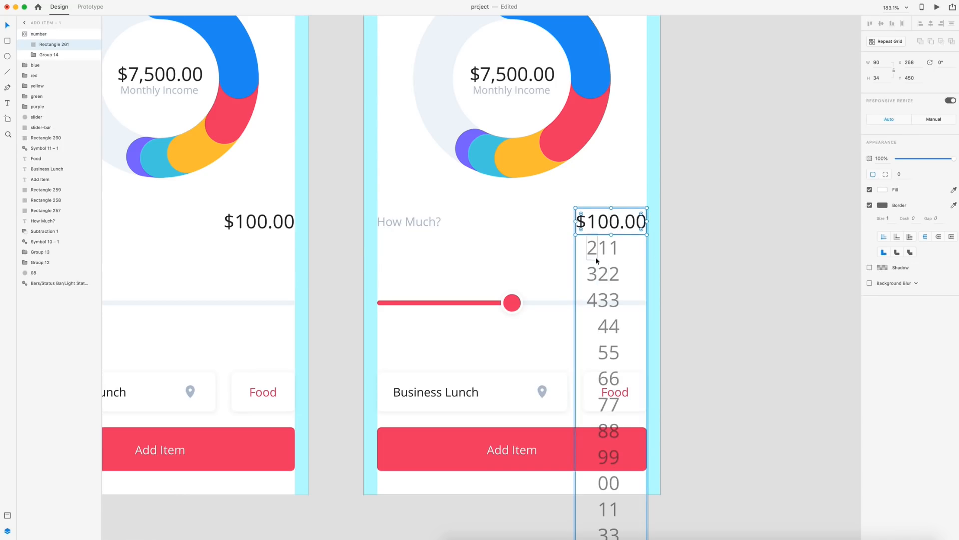
{"action": "left_click", "coordinate": [594, 231]}
{"action": "left_click", "coordinate": [591, 252], "text": "shift"}
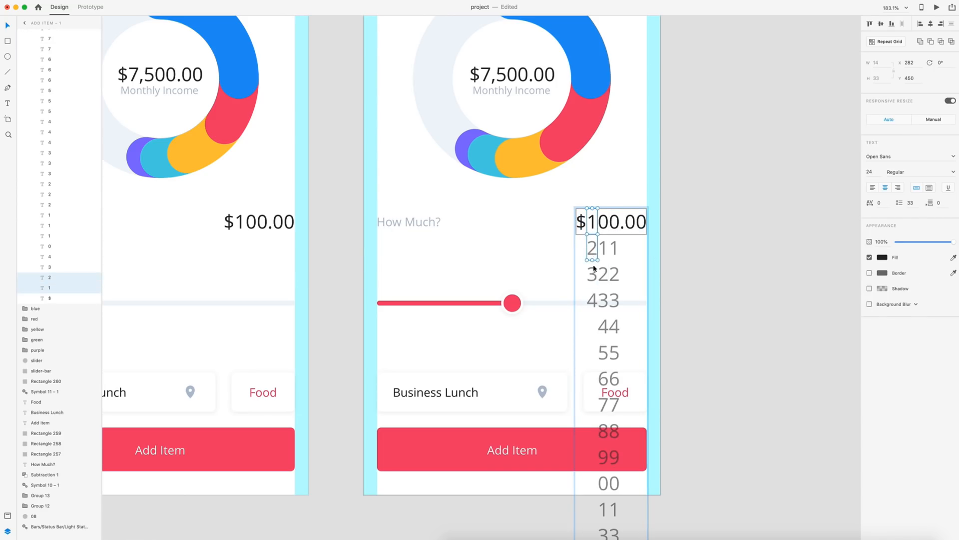
{"action": "left_click", "coordinate": [592, 277], "text": "shift"}
{"action": "left_click", "coordinate": [594, 309], "text": "shift"}
{"action": "left_click_drag", "start_coordinate": [594, 303], "coordinate": [602, 413]}
- Select the whole tens column in the Add Item – 1 number and shift it up until its final 1 sits in the amount row
{"action": "scroll", "coordinate": [604, 407], "scroll_direction": "down", "scroll_amount": 5}
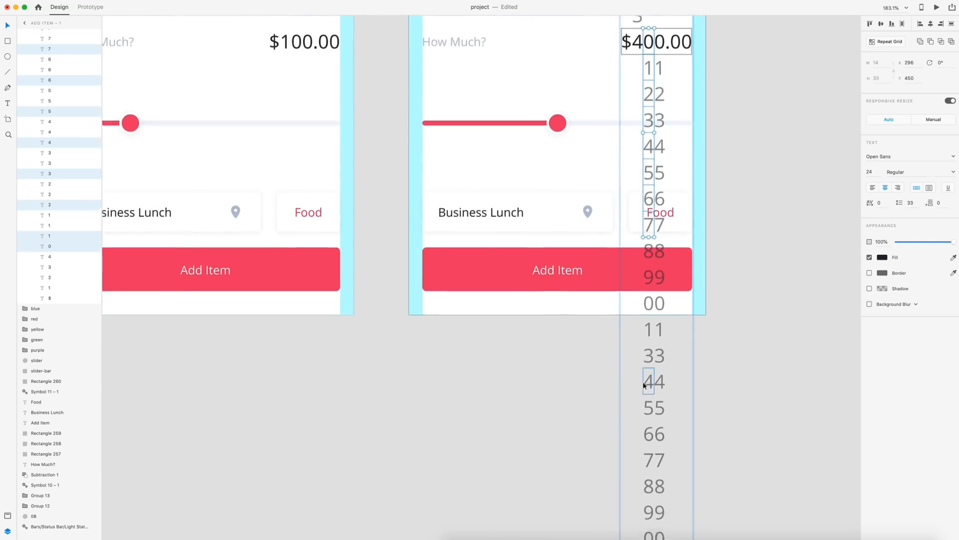
{"action": "left_click_drag", "start_coordinate": [628, 226], "coordinate": [644, 527]}
{"action": "scroll", "coordinate": [670, 499], "scroll_direction": "down", "scroll_amount": 5}
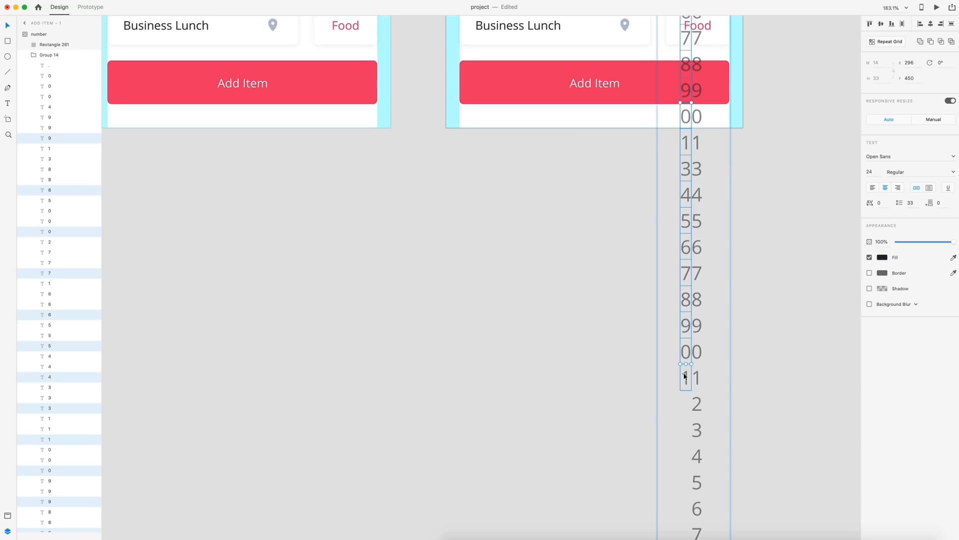
{"action": "scroll", "coordinate": [685, 376], "scroll_direction": "up", "scroll_amount": 10}
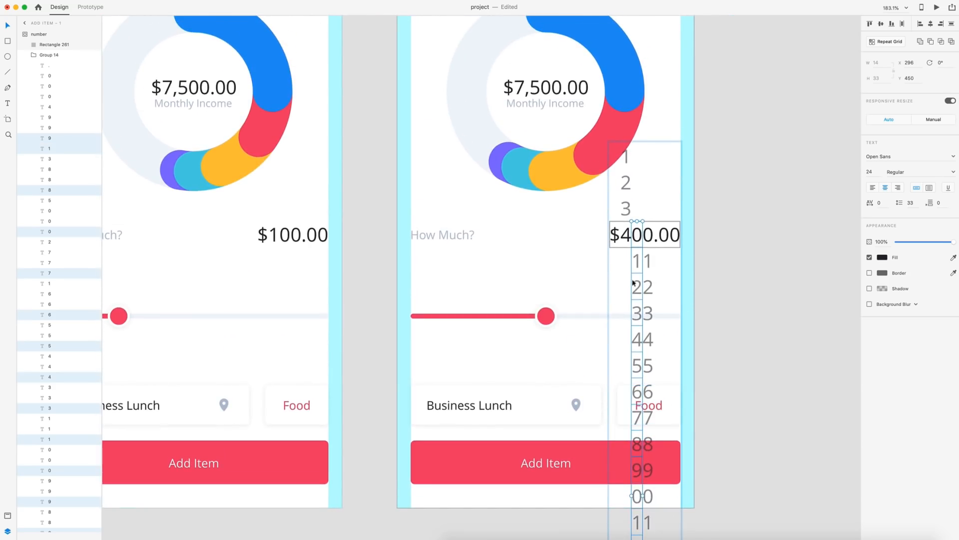
{"action": "left_click_drag", "start_coordinate": [637, 295], "coordinate": [653, 60]}
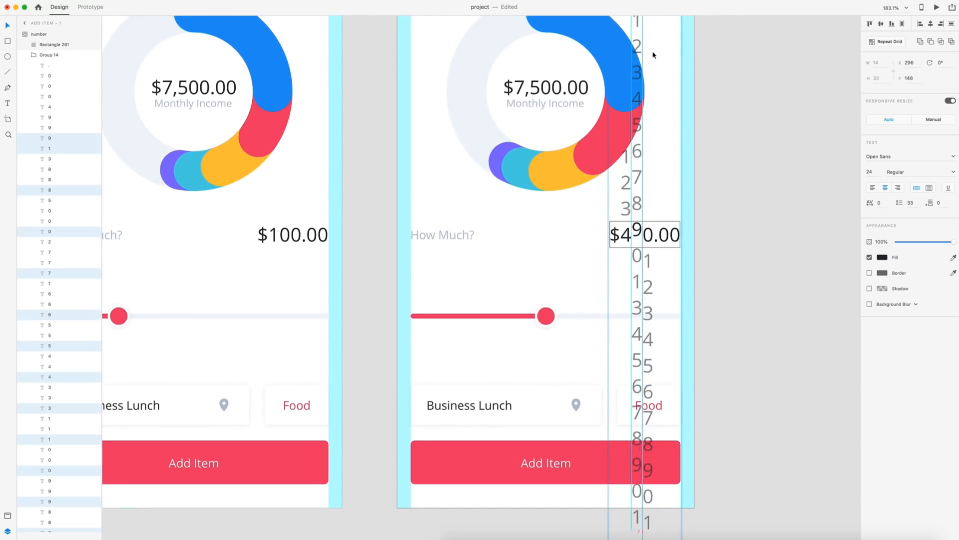
{"action": "left_click_drag", "start_coordinate": [638, 518], "coordinate": [646, 233]}
- Select the whole ones column in the Add Item – 1 number and shift it up until its final 5 sits in the amount row
{"action": "left_click", "coordinate": [649, 245]}
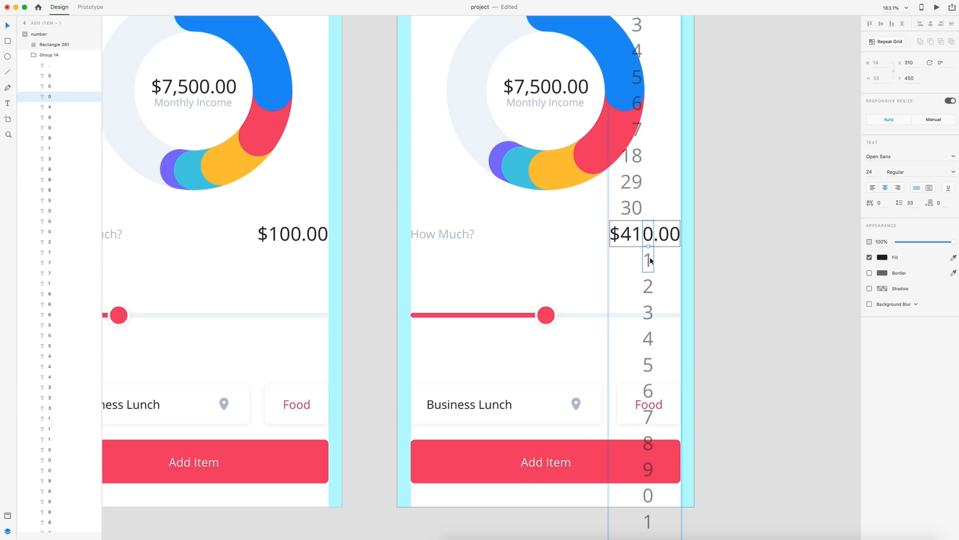
{"action": "scroll", "coordinate": [651, 260], "scroll_direction": "down", "scroll_amount": 3}
{"action": "left_click_drag", "start_coordinate": [670, 222], "coordinate": [671, 505]}
{"action": "scroll", "coordinate": [731, 394], "scroll_direction": "down", "scroll_amount": 5}
{"action": "scroll", "coordinate": [731, 394], "scroll_direction": "left", "scroll_amount": 2}
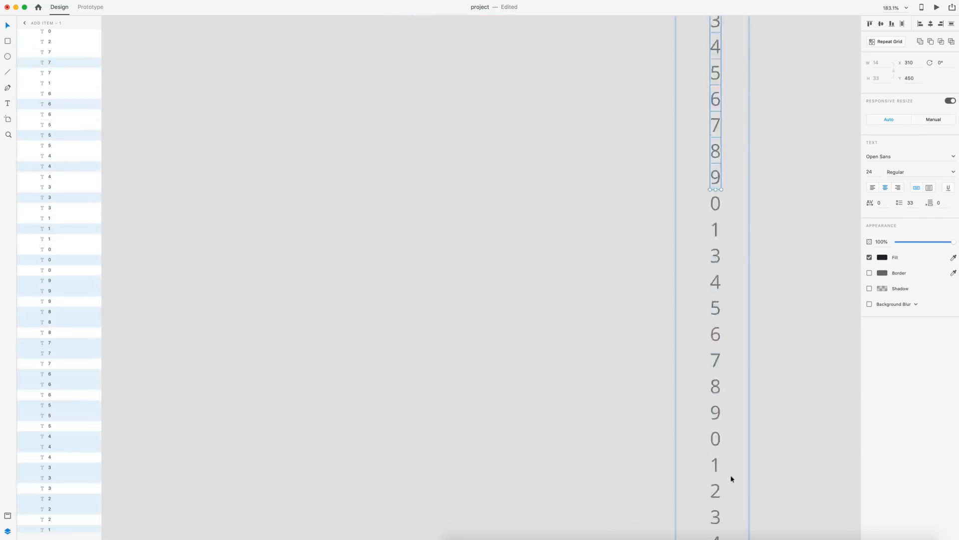
{"action": "left_click_drag", "start_coordinate": [731, 479], "coordinate": [731, 527]}
{"action": "scroll", "coordinate": [730, 527], "scroll_direction": "up", "scroll_amount": 6}
{"action": "scroll", "coordinate": [731, 528], "scroll_direction": "right", "scroll_amount": 2}
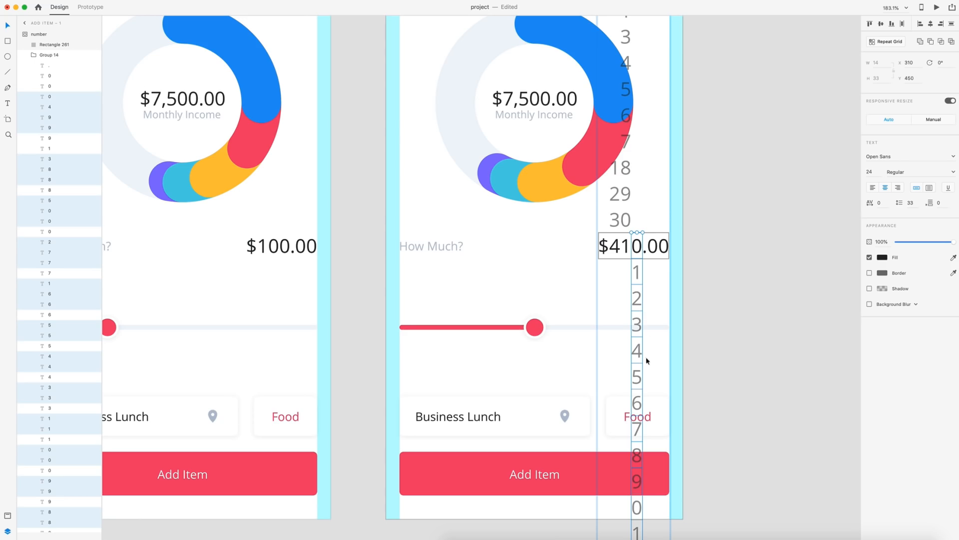
{"action": "left_click_drag", "start_coordinate": [641, 355], "coordinate": [656, 84]}
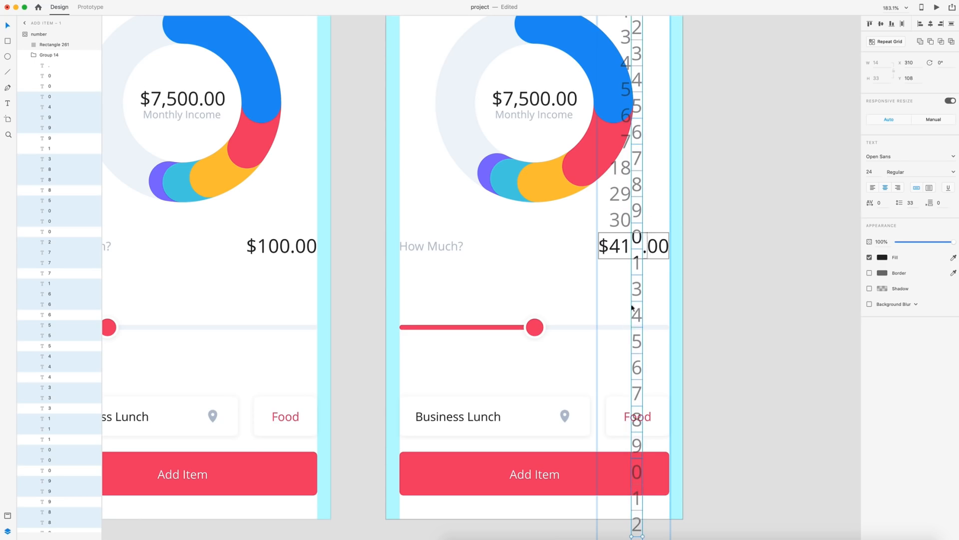
{"action": "left_click_drag", "start_coordinate": [636, 368], "coordinate": [638, 127]}
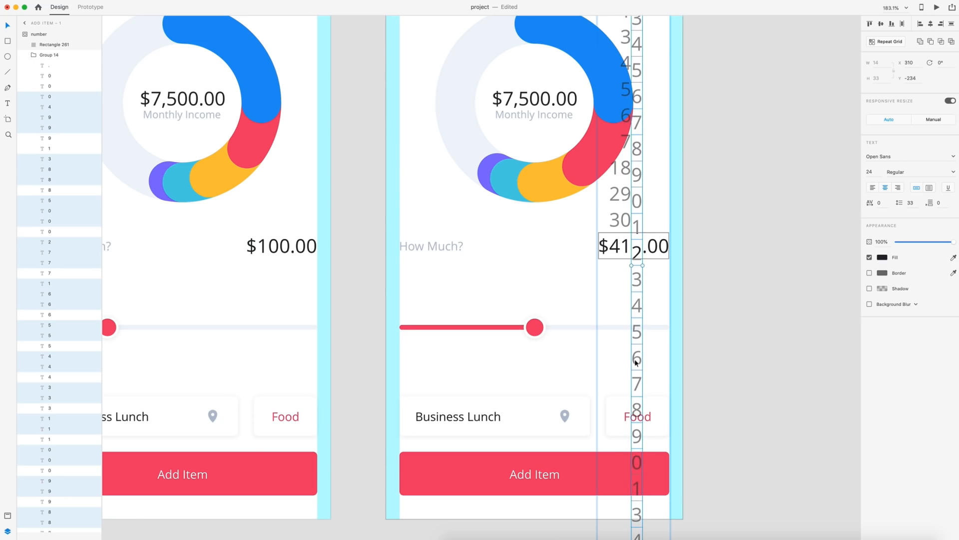
{"action": "left_click_drag", "start_coordinate": [637, 363], "coordinate": [625, 129]}
{"action": "left_click_drag", "start_coordinate": [633, 310], "coordinate": [632, 95]}
{"action": "left_click_drag", "start_coordinate": [639, 408], "coordinate": [638, 253]}
{"action": "left_click", "coordinate": [768, 251]}
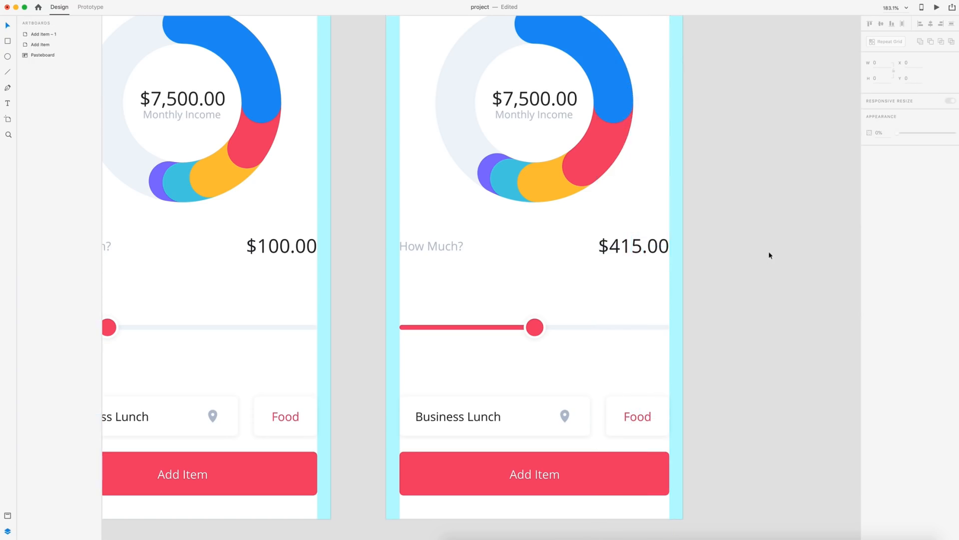
- Preview the prototype and test the rolling amount by moving the slider handle
{"action": "scroll", "coordinate": [769, 251], "scroll_direction": "down", "scroll_amount": 5}
{"action": "left_click_drag", "start_coordinate": [807, 144], "coordinate": [743, 177]}
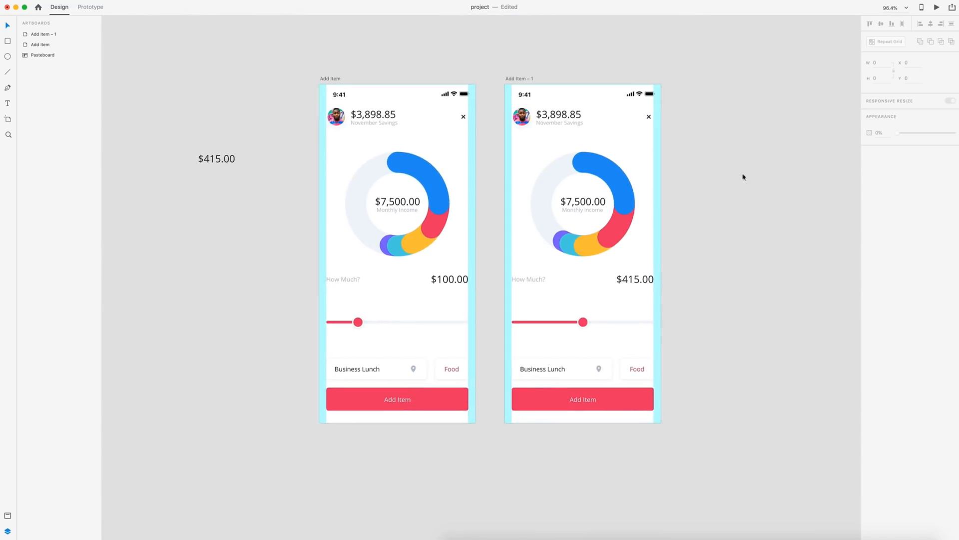
{"action": "left_click", "coordinate": [936, 8]}
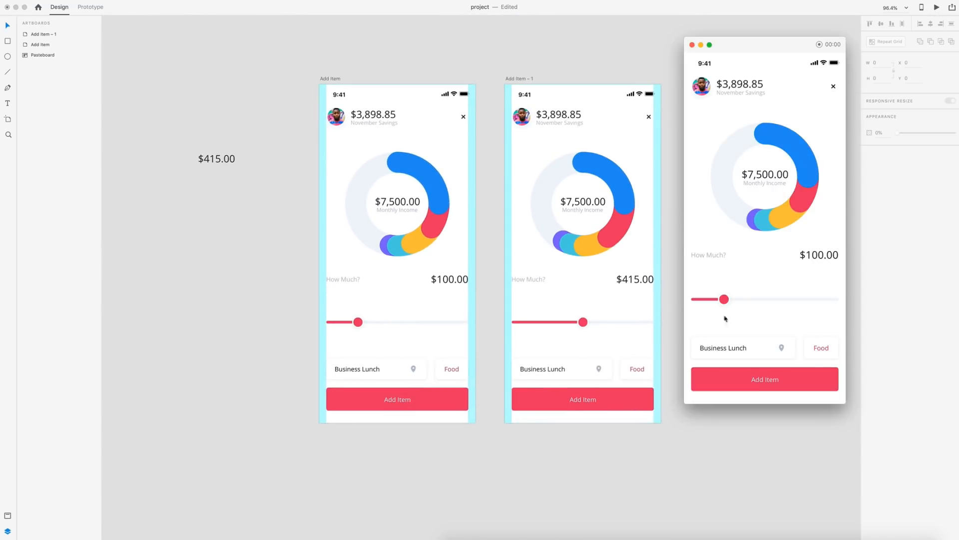
{"action": "mouse_move", "coordinate": [724, 301]}
{"action": "left_mouse_down"}
{"action": "mouse_move", "coordinate": [773, 306]}
{"action": "mouse_move", "coordinate": [733, 301]}
{"action": "left_mouse_up"}
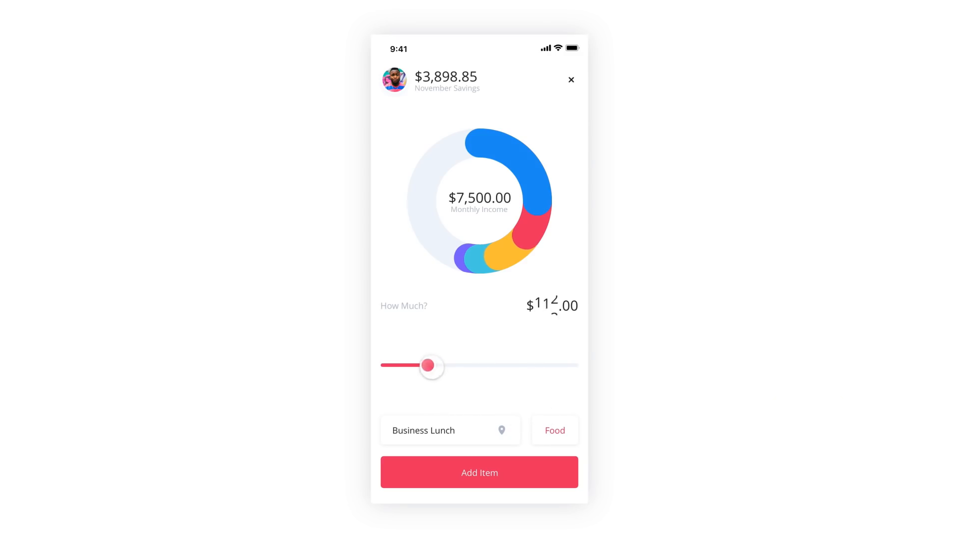
{"action": "left_click_drag", "start_coordinate": [129, 150], "coordinate": [130, 151]}
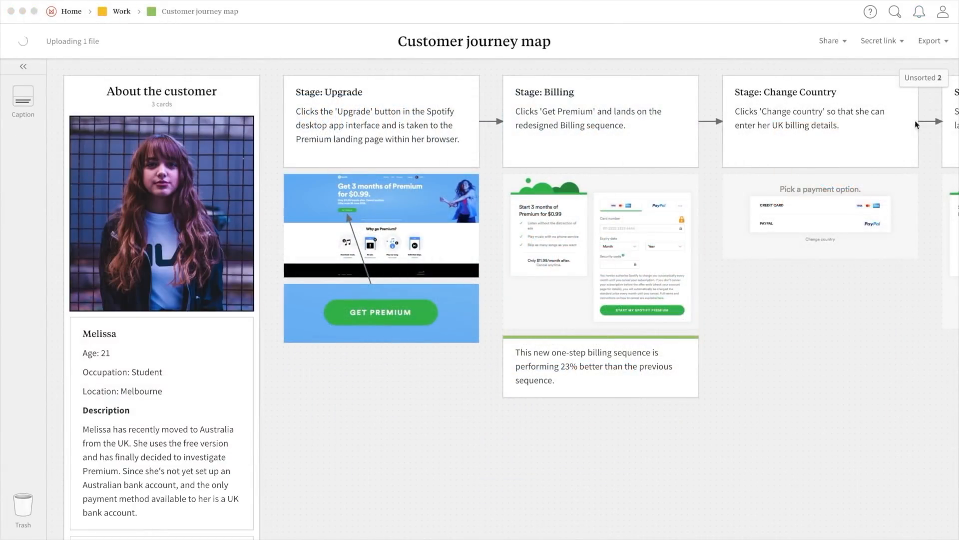
{"action": "left_click", "coordinate": [921, 80]}
{"action": "left_click_drag", "start_coordinate": [740, 192], "coordinate": [749, 323]}
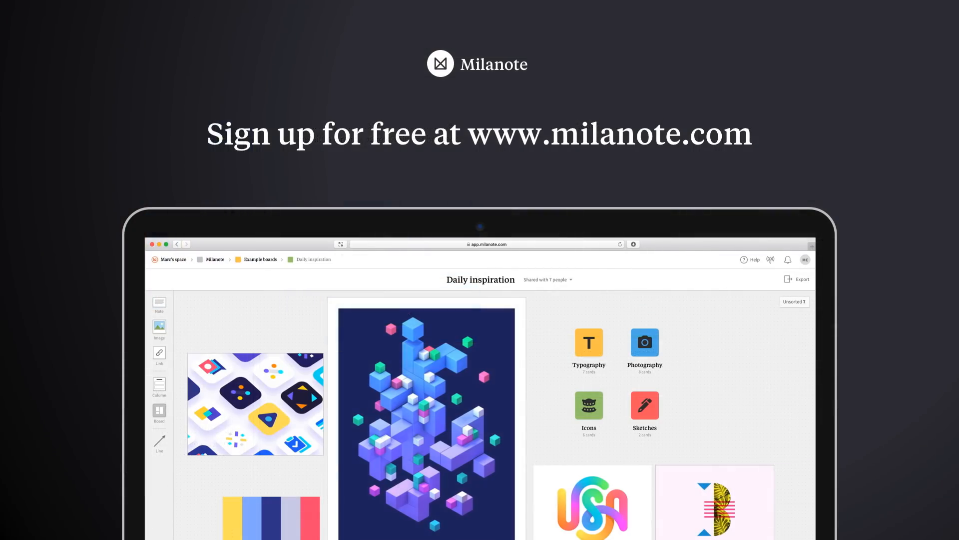